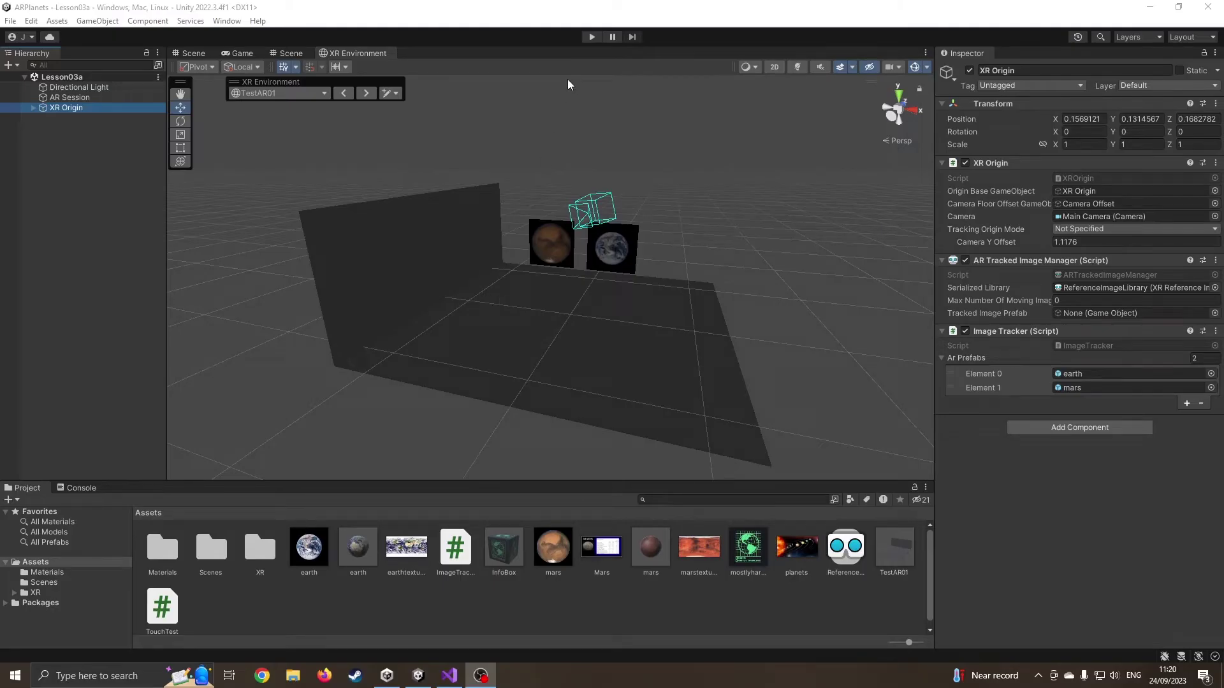
Step: Run the scene in play mode and look around at the Mars and Earth planets spawned on the tracked images
{"action": "left_click", "coordinate": [593, 37]}
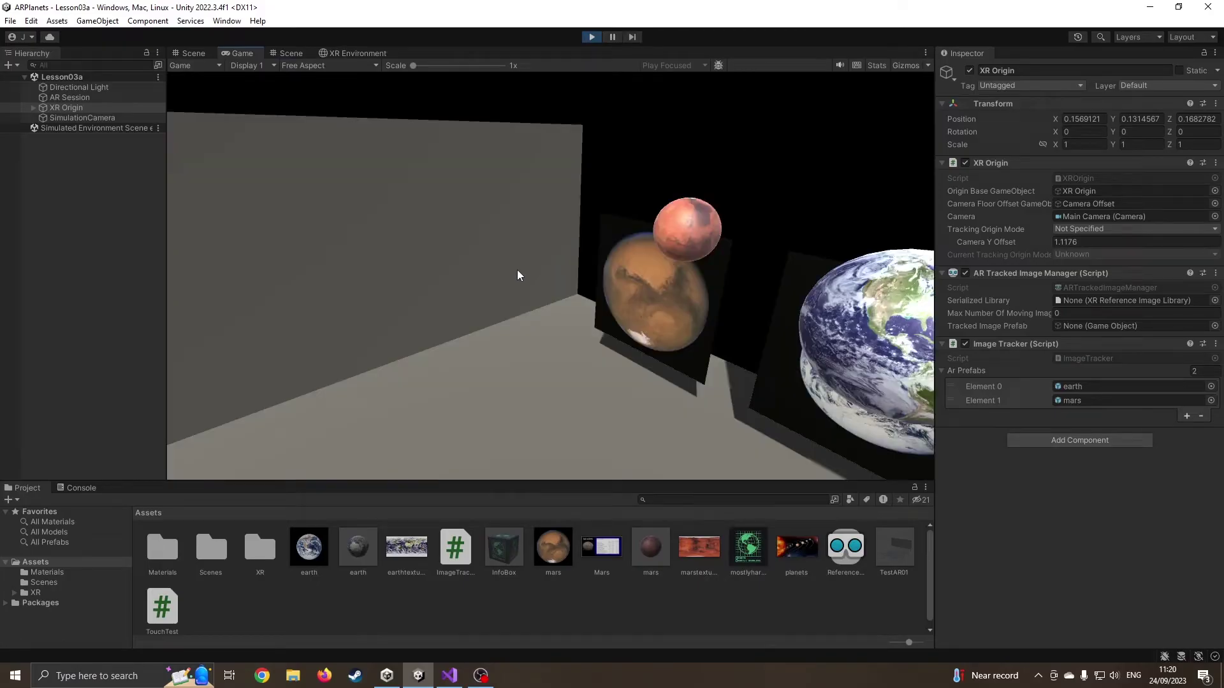
{"action": "right_click_drag", "start_coordinate": [629, 284], "coordinate": [766, 294]}
{"action": "right_click_drag", "start_coordinate": [676, 304], "coordinate": [611, 300]}
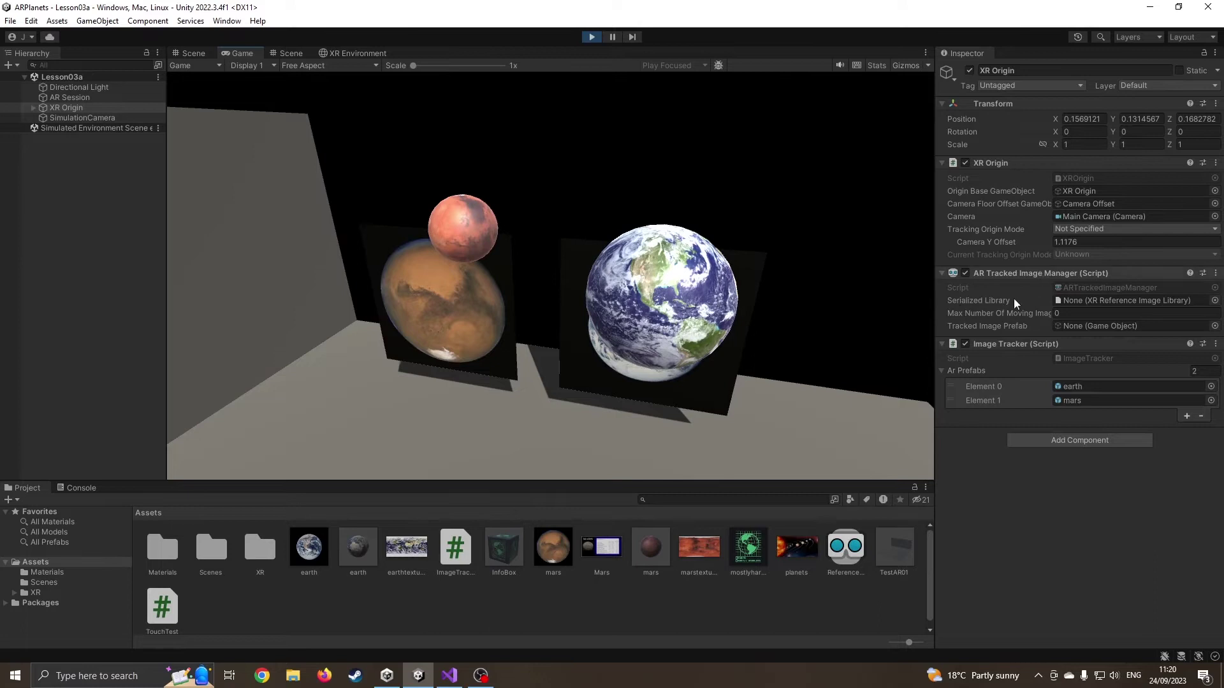
{"action": "left_click", "coordinate": [591, 37]}
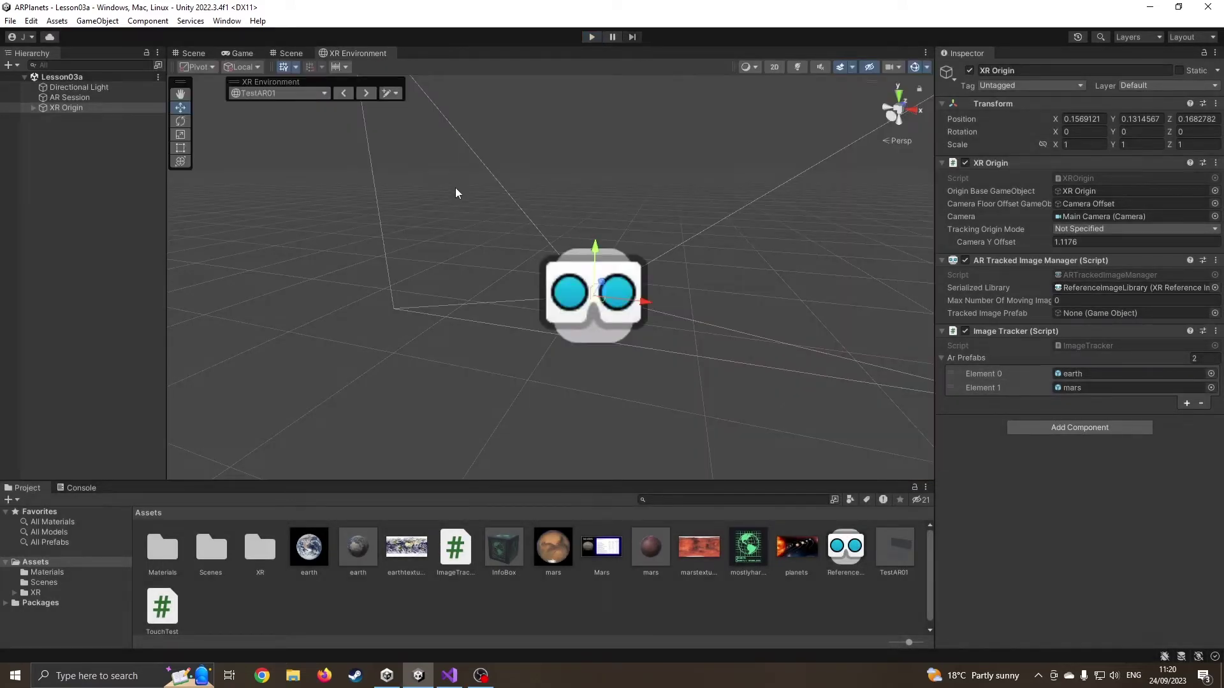
Step: Open the TestAR01 XR environment for editing and add a cube to it
{"action": "left_click", "coordinate": [390, 93]}
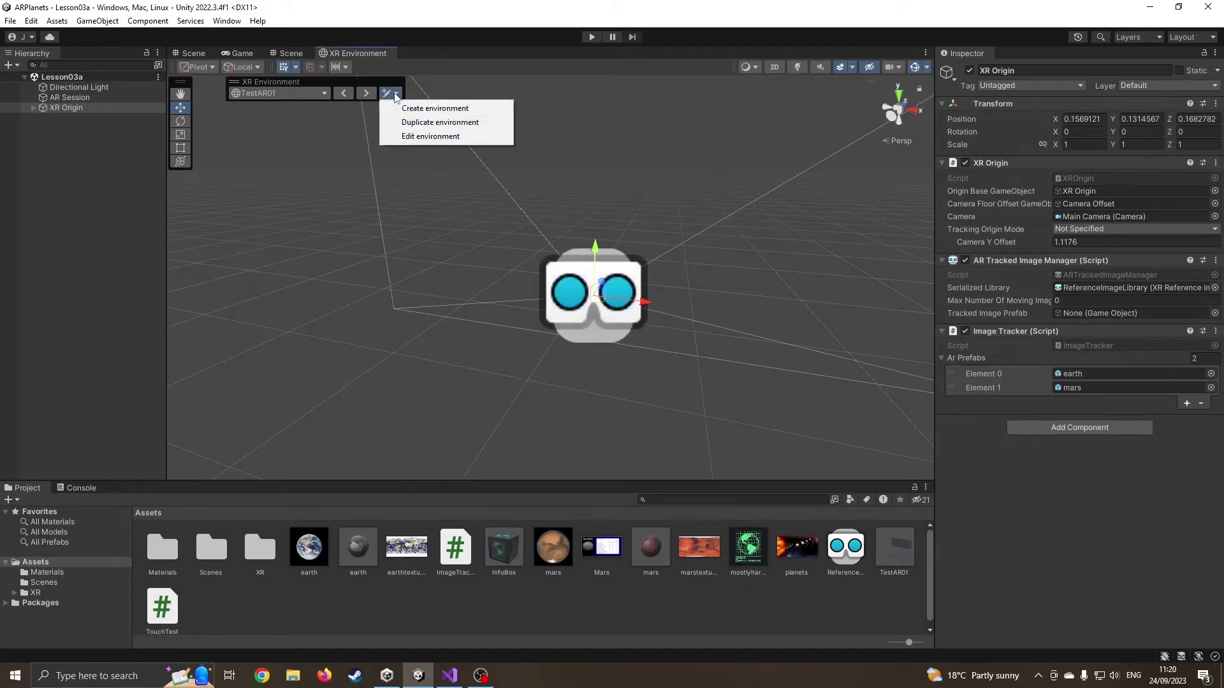
{"action": "left_click", "coordinate": [429, 134]}
{"action": "right_click", "coordinate": [89, 272]}
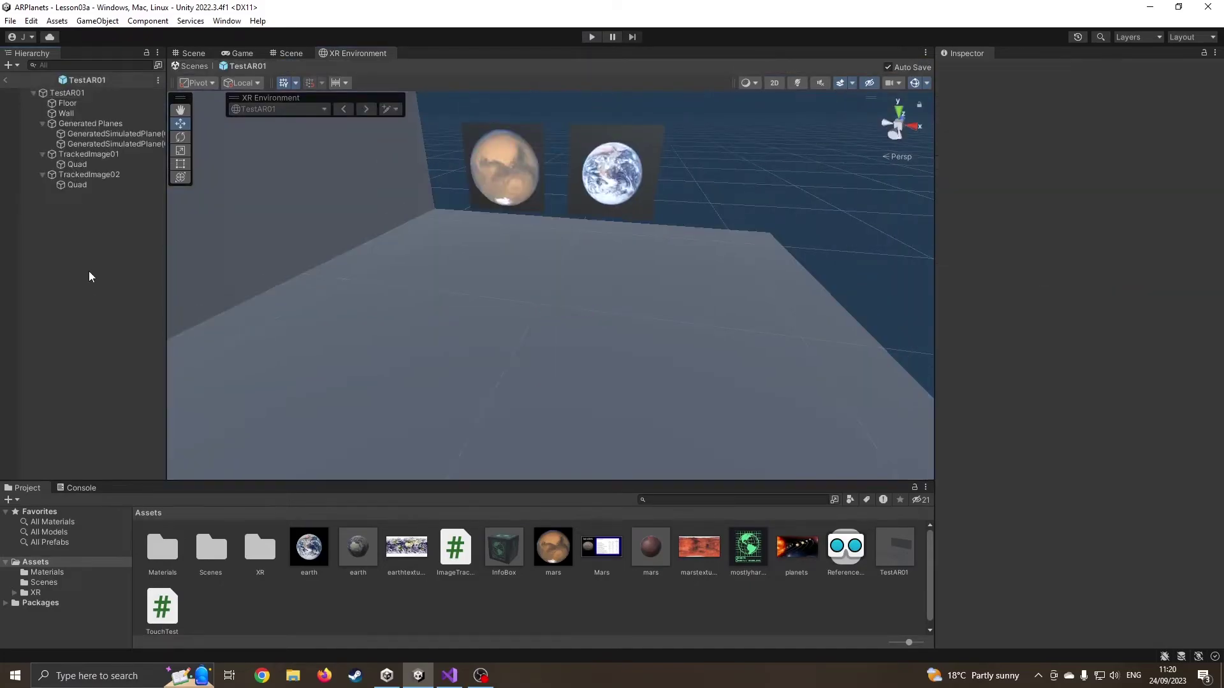
{"action": "mouse_move", "coordinate": [194, 453]}
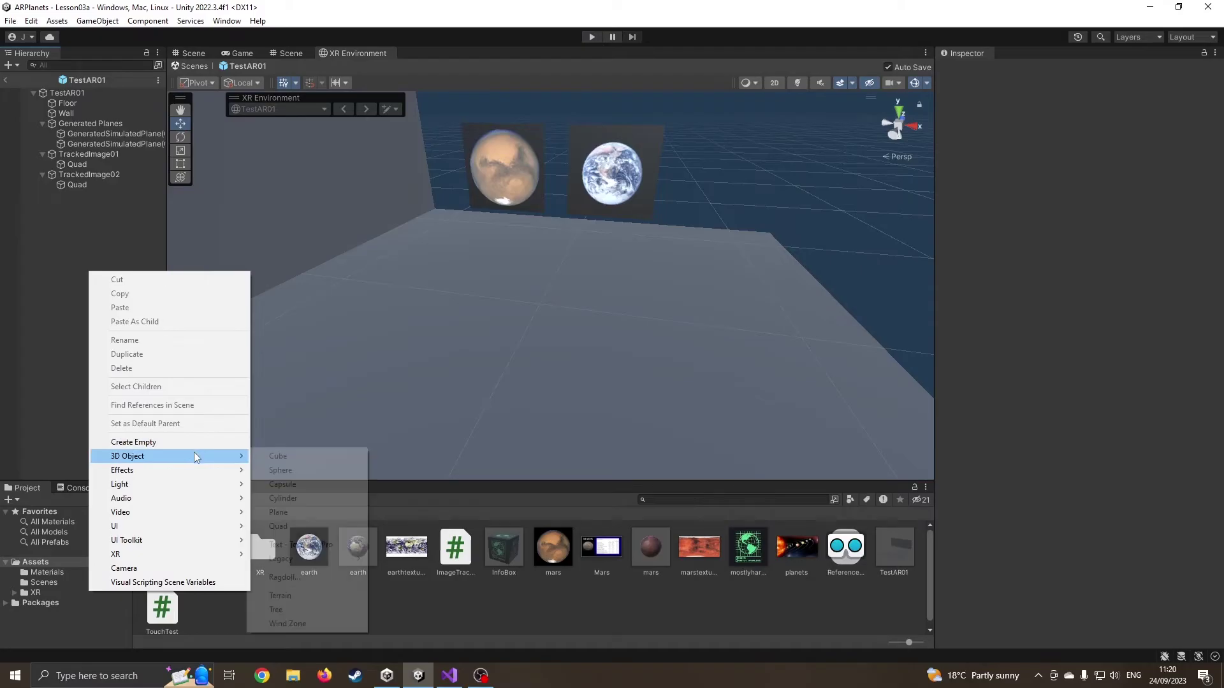
{"action": "left_click", "coordinate": [279, 456]}
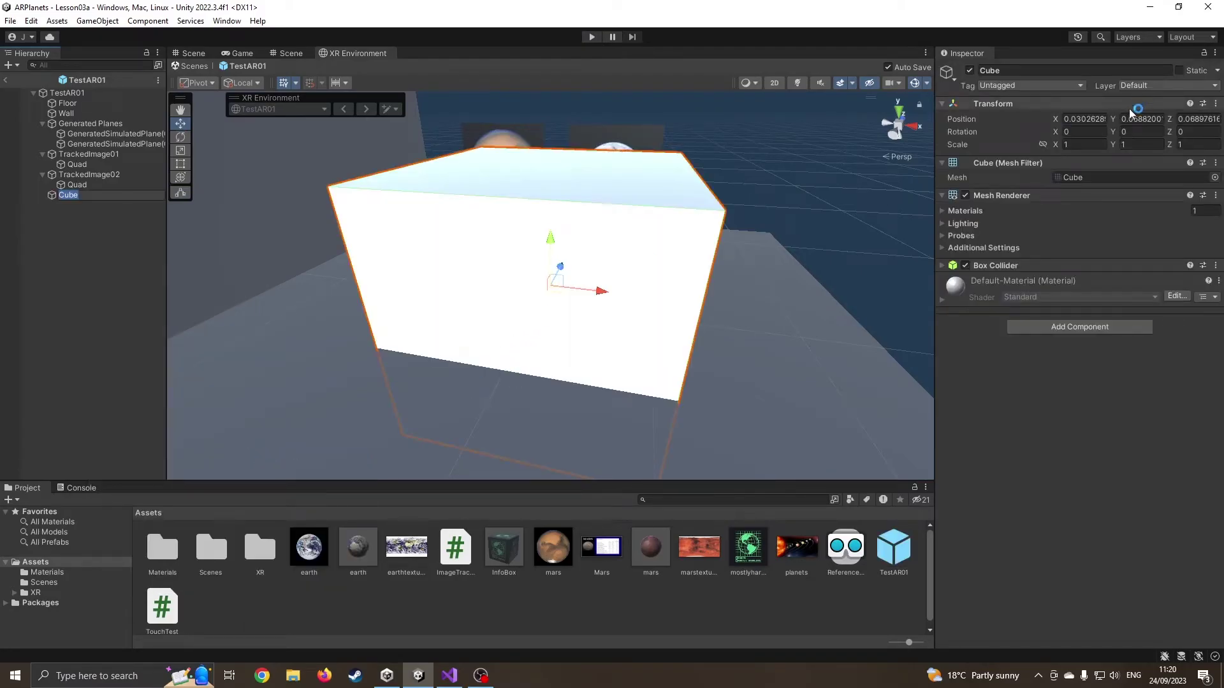
Step: Set the cube's scale to 0.2 on the X, Y and Z axes and save
{"action": "left_click", "coordinate": [1092, 144]}
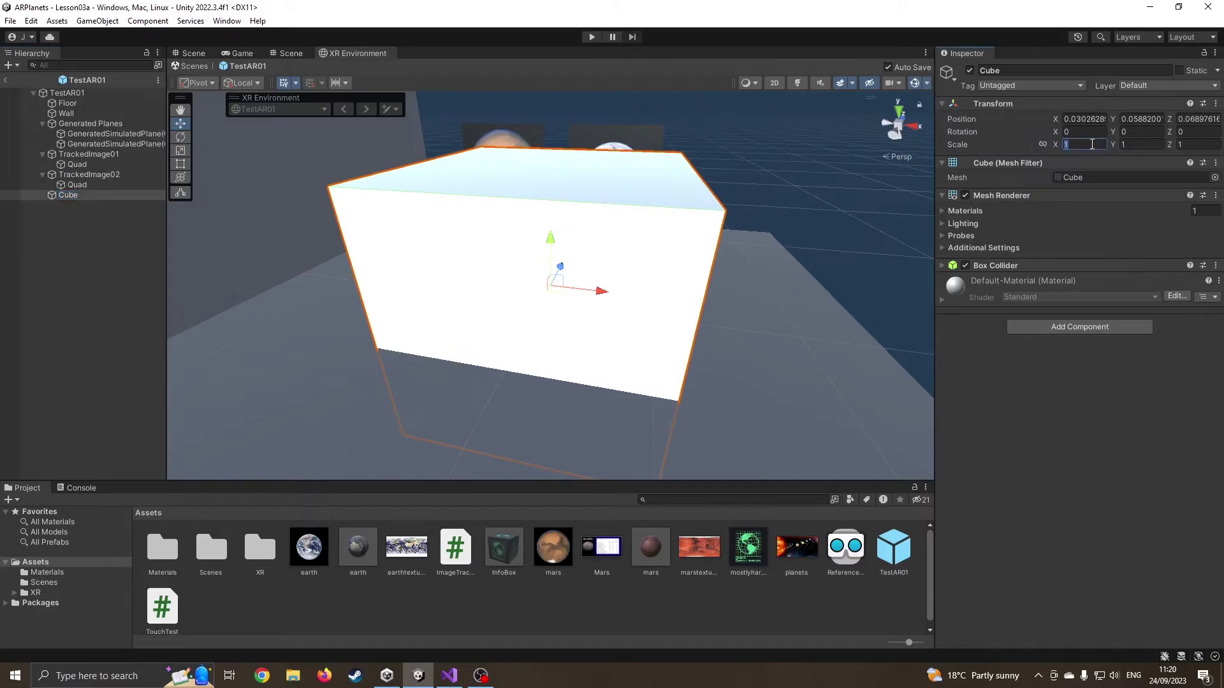
{"action": "type", "text": "0.2"}
{"action": "key", "text": "Tab"}
{"action": "type", "text": "0.2"}
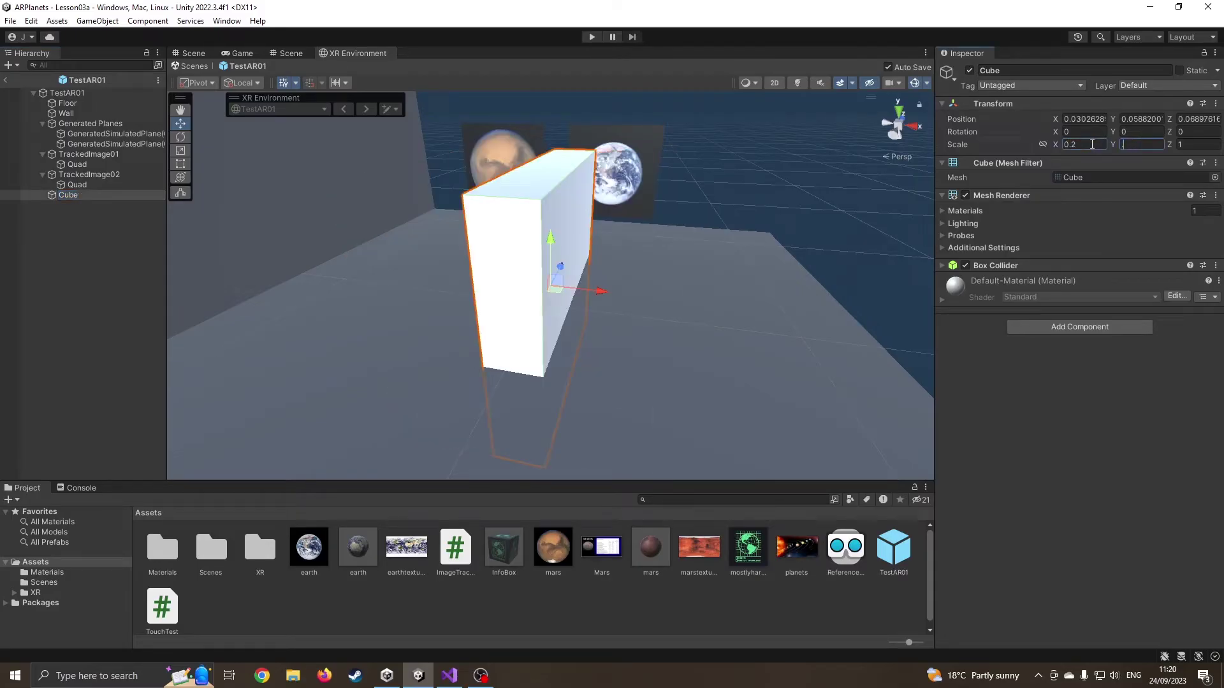
{"action": "key", "text": "Tab"}
{"action": "type", "text": ".2"}
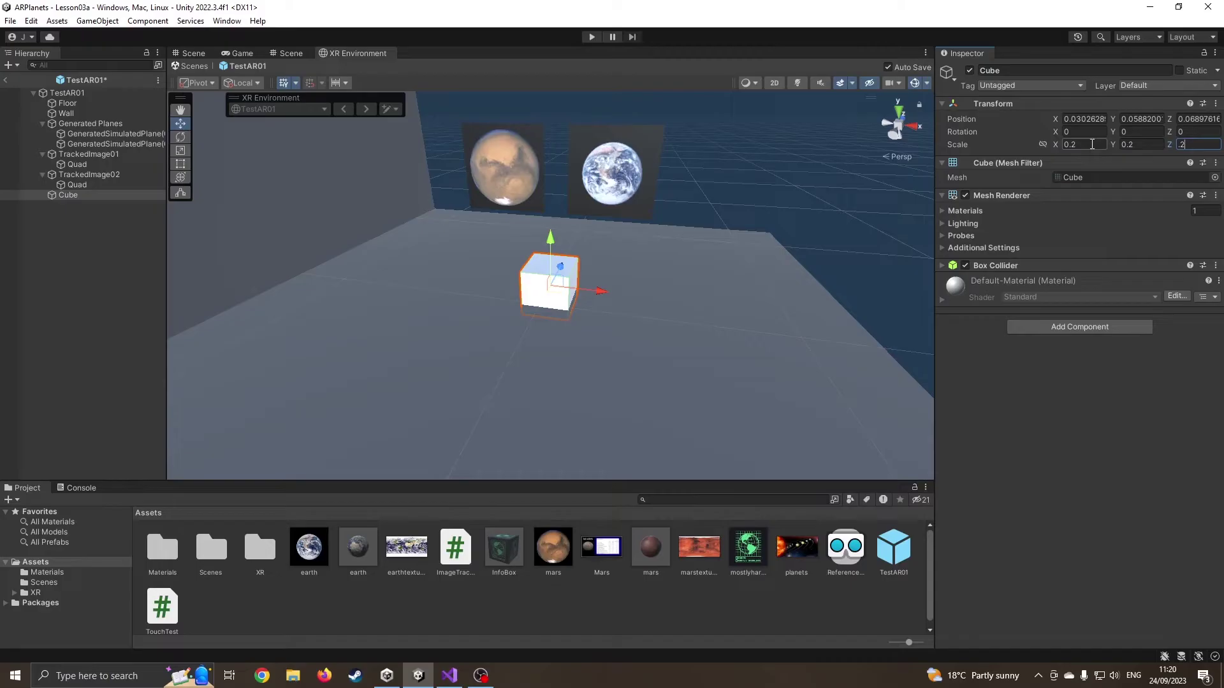
{"action": "key", "text": "ctrl+s"}
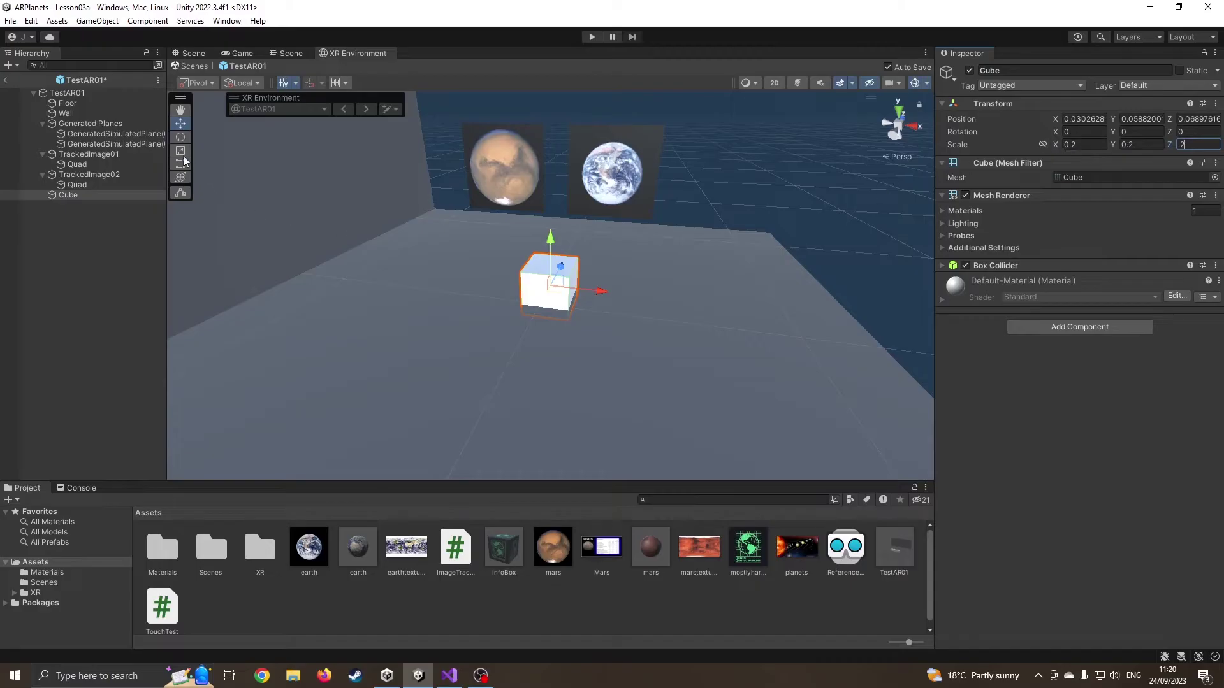
Step: Flatten the cube along its Z axis to a scale of about 0.035 and save the environment
{"action": "left_click", "coordinate": [181, 151]}
{"action": "left_click_drag", "start_coordinate": [560, 264], "coordinate": [555, 278]}
{"action": "key", "text": "ctrl+s"}
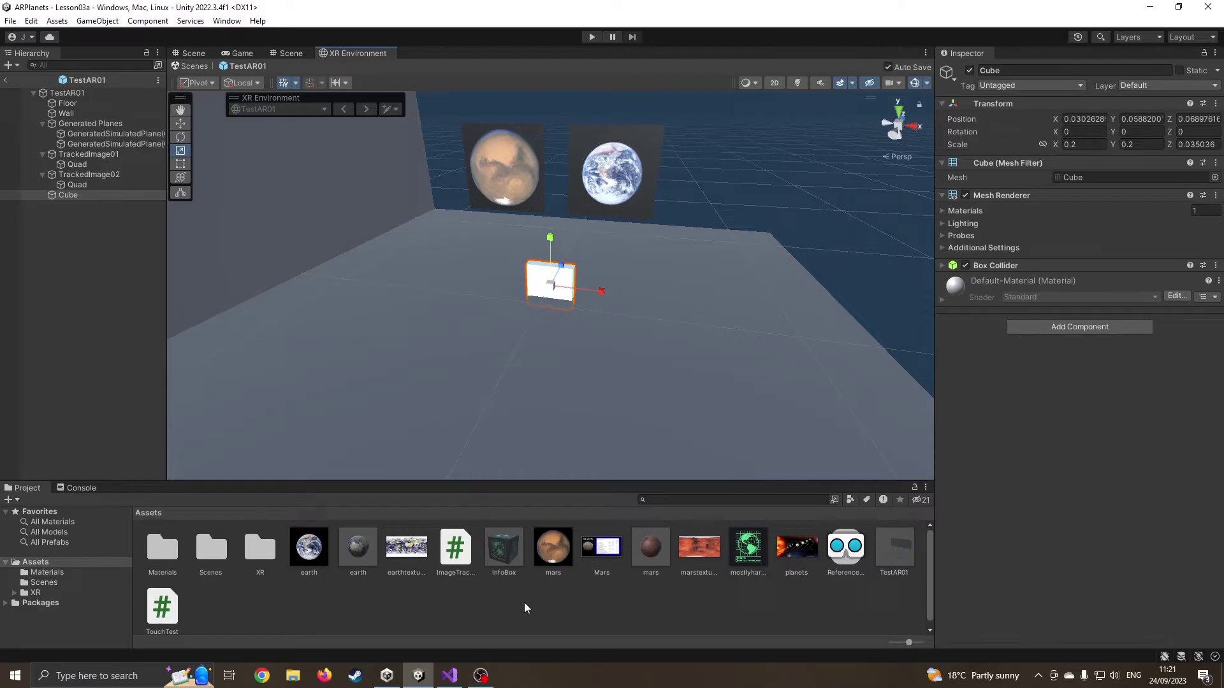
Step: Apply the Mars information image from the project assets to the flattened cube as its texture
{"action": "left_click_drag", "start_coordinate": [606, 574], "coordinate": [559, 295]}
{"action": "scroll", "coordinate": [559, 295], "scroll_direction": "up", "scroll_amount": 10}
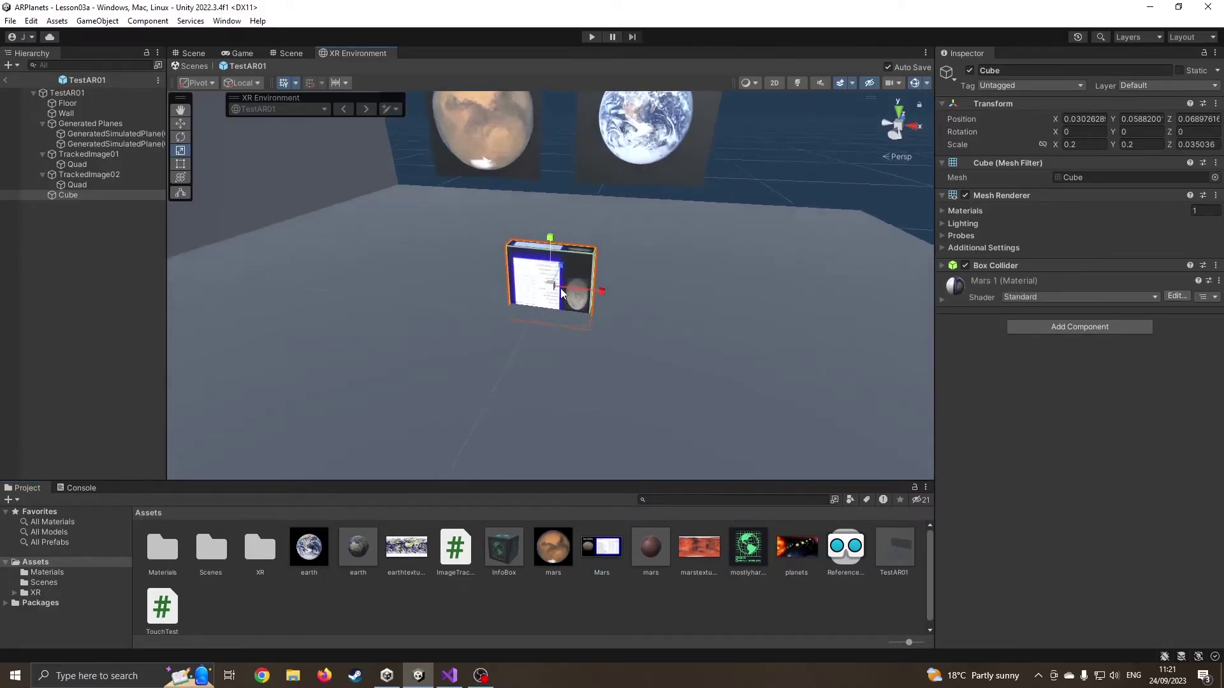
{"action": "middle_click_drag", "start_coordinate": [561, 293], "coordinate": [559, 274]}
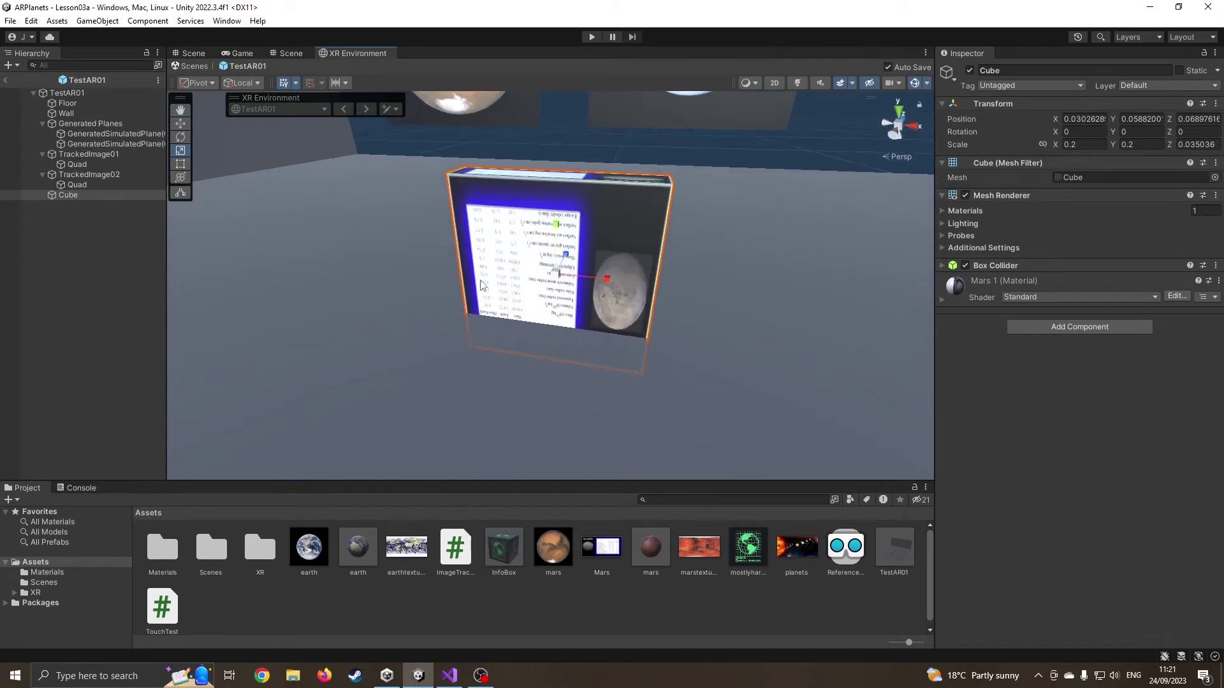
Step: Turn the cube so the Mars text reads upright, setting its Z rotation to 180
{"action": "key", "text": "e"}
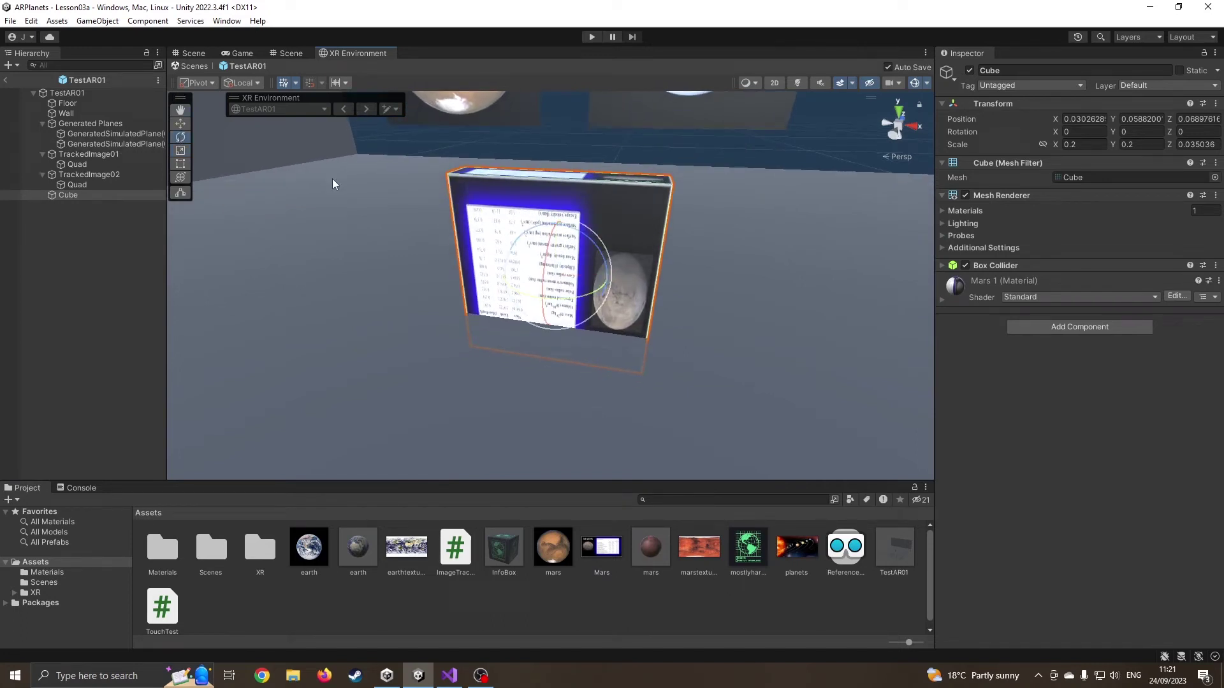
{"action": "left_click_drag", "start_coordinate": [577, 233], "coordinate": [762, 452]}
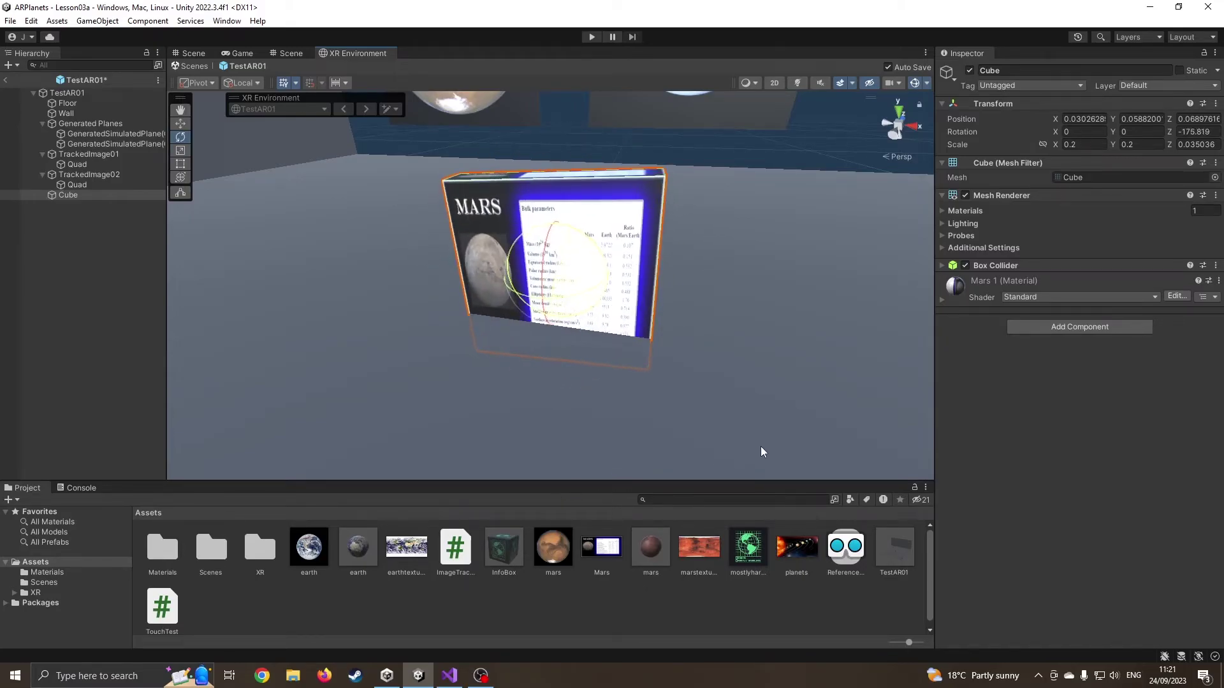
{"action": "left_click", "coordinate": [1203, 130]}
{"action": "type", "text": "180"}
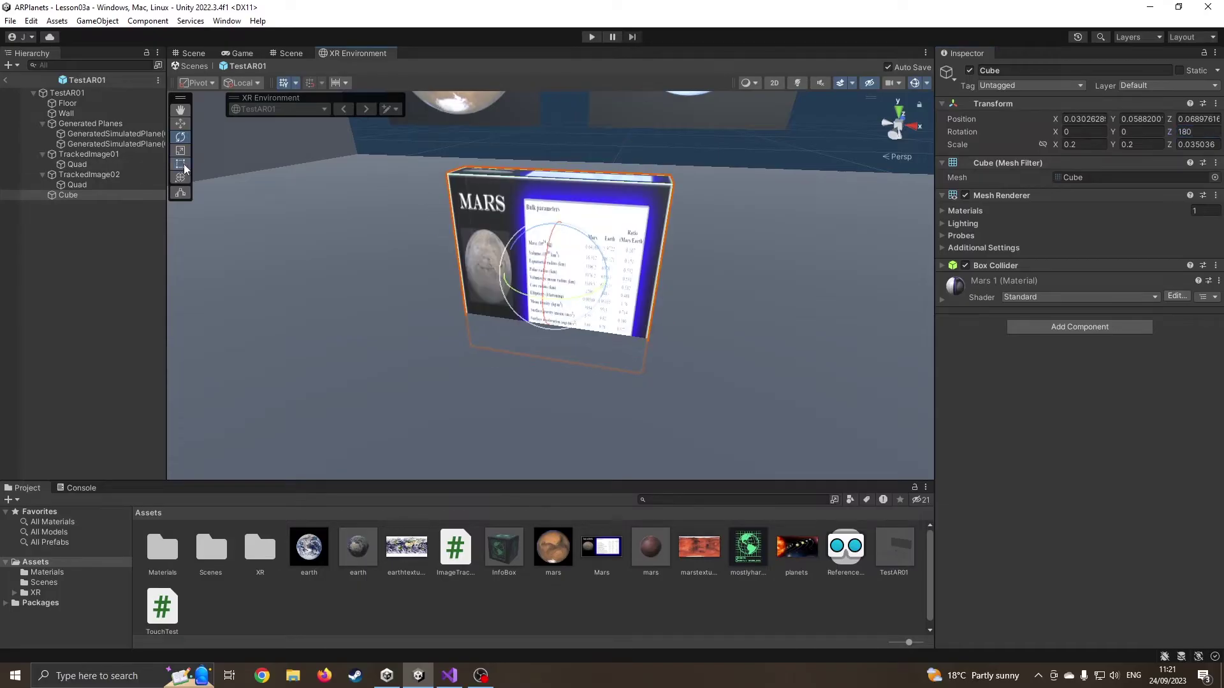
Step: Widen the cube along its X axis to a scale of about 0.25 and save the environment
{"action": "type", "text": "r"}
{"action": "left_click_drag", "start_coordinate": [510, 268], "coordinate": [523, 263]}
{"action": "key", "text": "ctrl+s"}
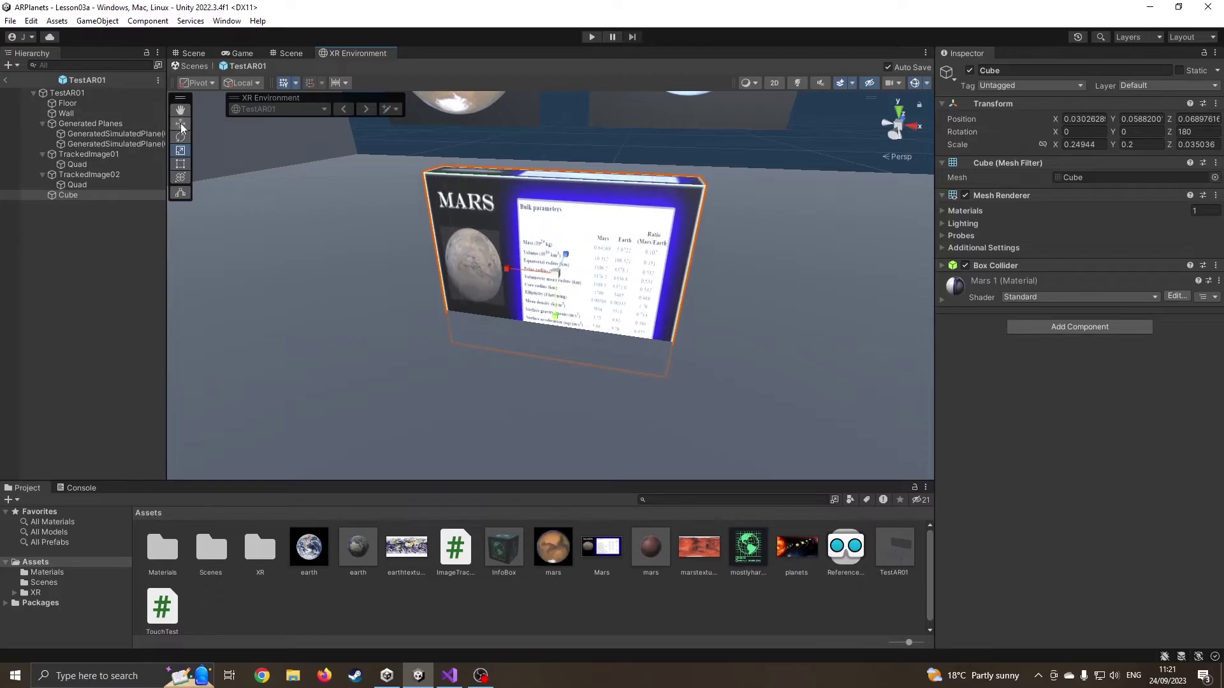
Step: Rename the cube as MarsInfo
{"action": "key", "text": "w"}
{"action": "left_click", "coordinate": [76, 196]}
{"action": "left_click", "coordinate": [79, 196]}
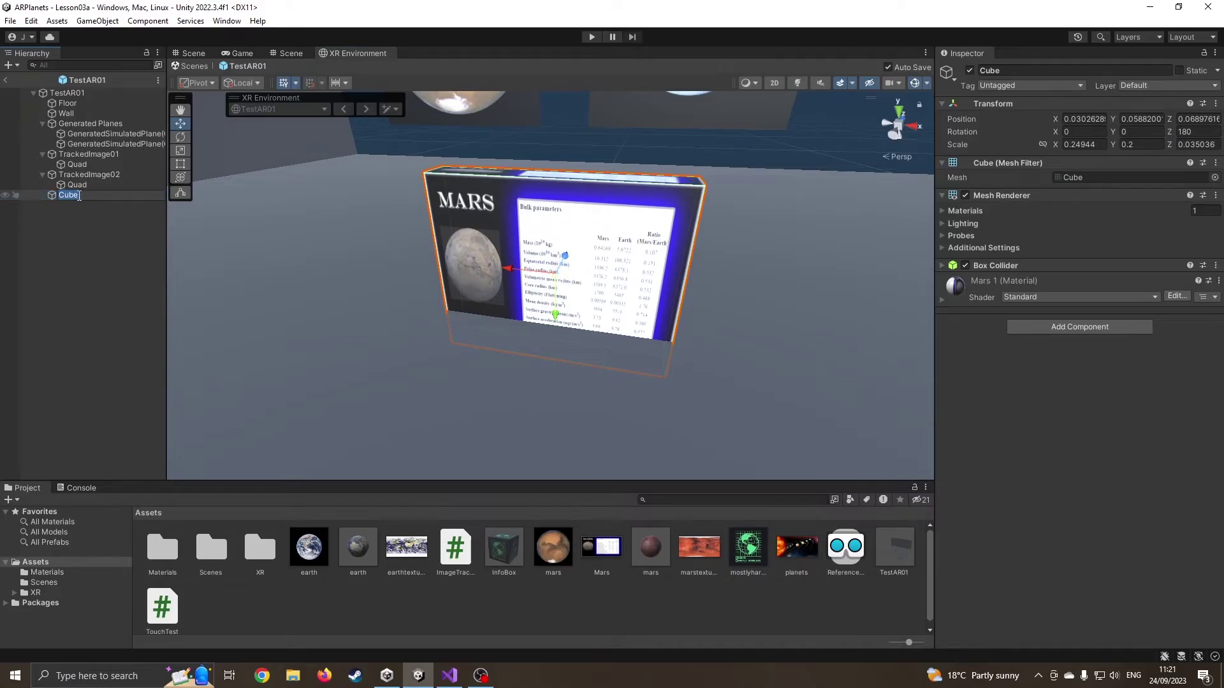
{"action": "type", "text": "MarsInfo"}
{"action": "key", "text": "Return"}
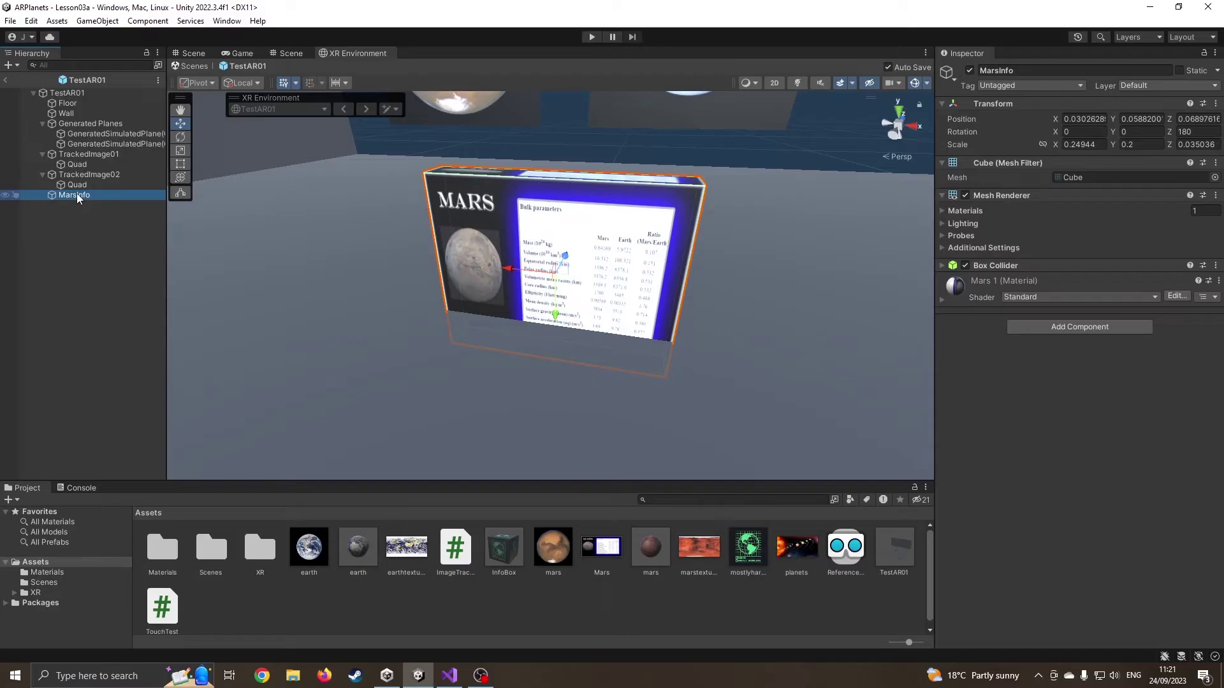
Step: Set the MarsInfo object's position to 0 on the X, Y and Z axes
{"action": "left_click", "coordinate": [1081, 119]}
{"action": "type", "text": "0"}
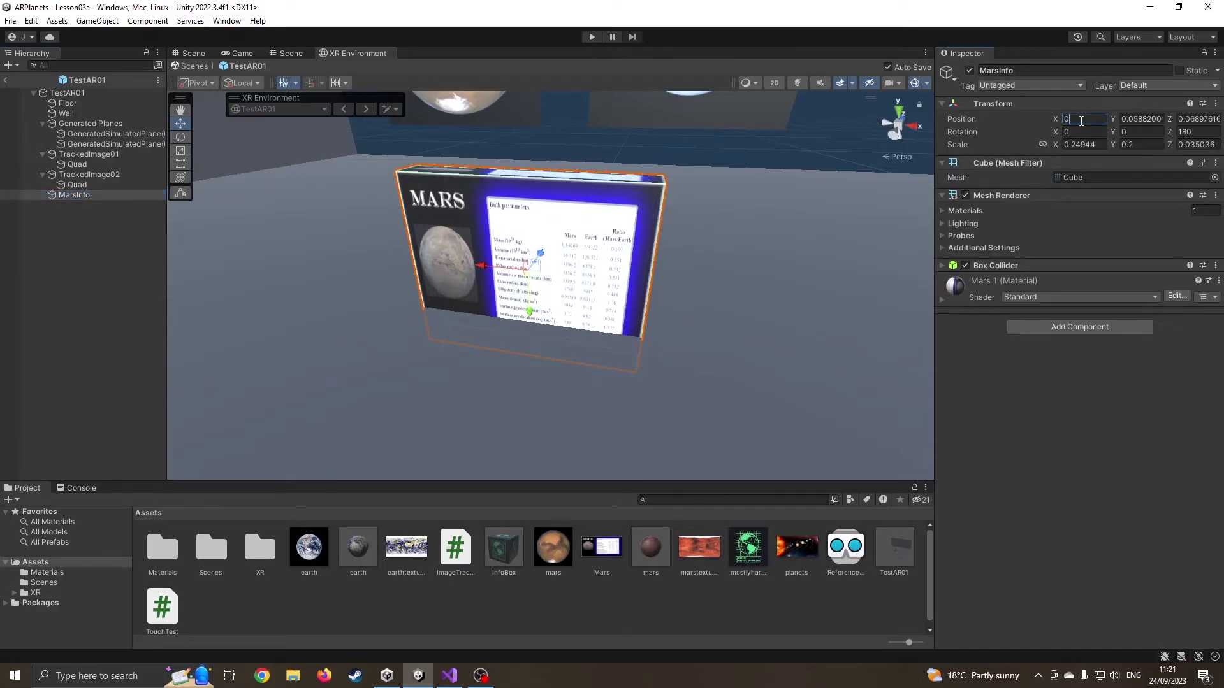
{"action": "key", "text": "Tab"}
{"action": "type", "text": "0"}
{"action": "key", "text": "Tab"}
{"action": "type", "text": "0"}
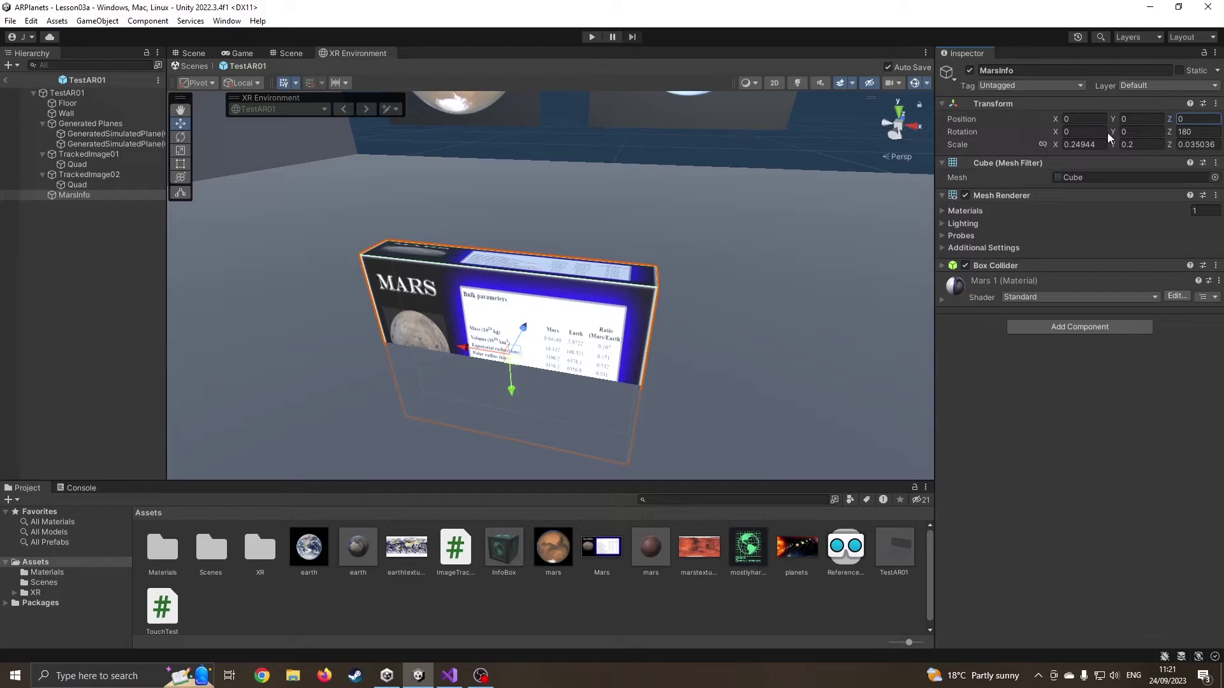
Step: Create a prefab from the MarsInfo object in the Assets folder and return to the Lesson03a scene
{"action": "left_click", "coordinate": [93, 217]}
{"action": "left_click", "coordinate": [75, 195]}
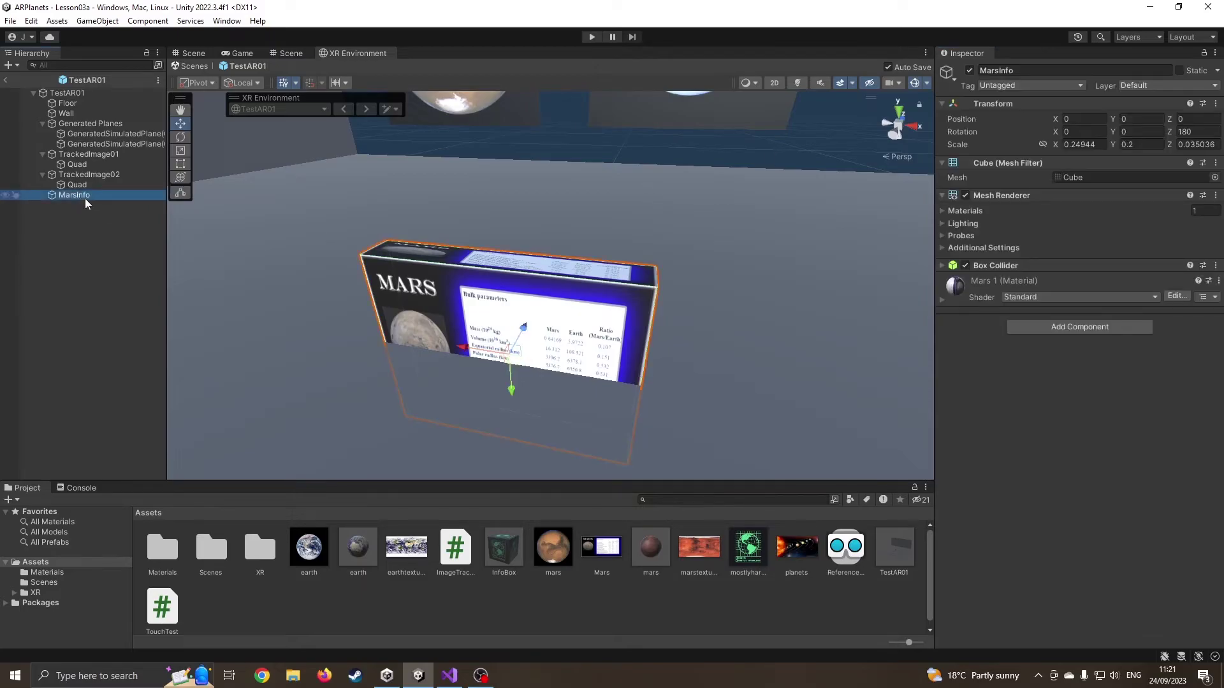
{"action": "left_click_drag", "start_coordinate": [80, 195], "coordinate": [384, 594]}
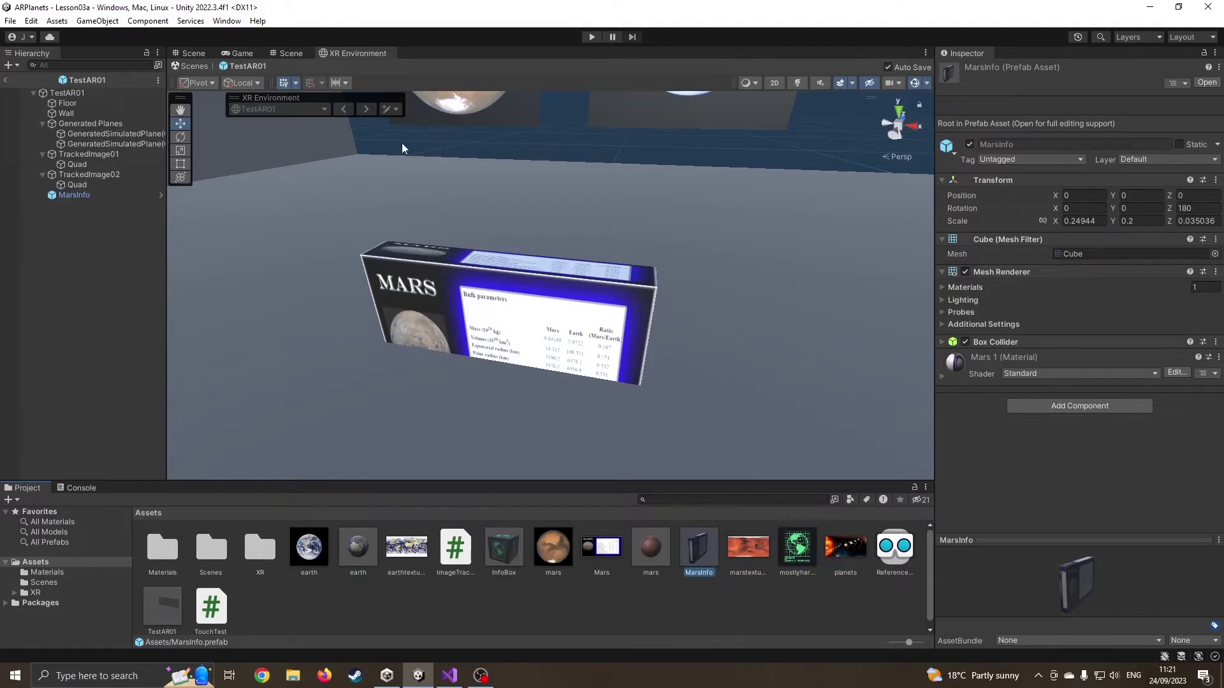
{"action": "left_click", "coordinate": [191, 67]}
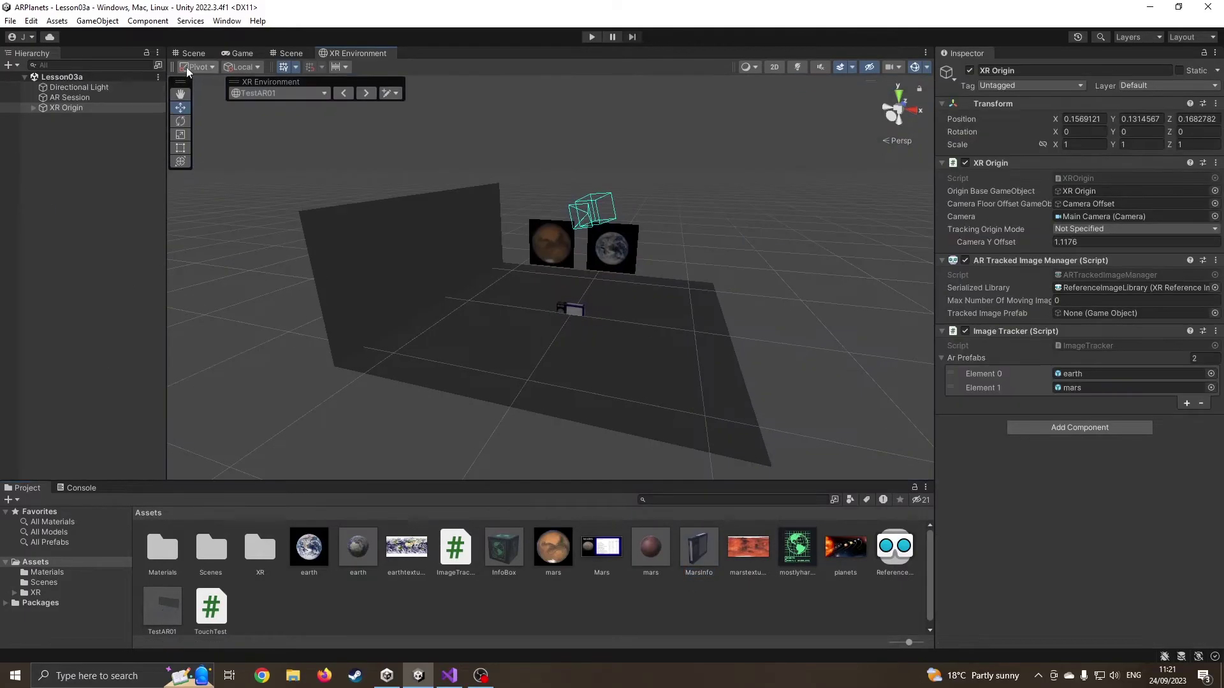
Step: Reopen the TestAR01 environment for editing, delete the MarsInfo object from it, and return to the scene
{"action": "left_click", "coordinate": [391, 93]}
{"action": "left_click", "coordinate": [423, 136]}
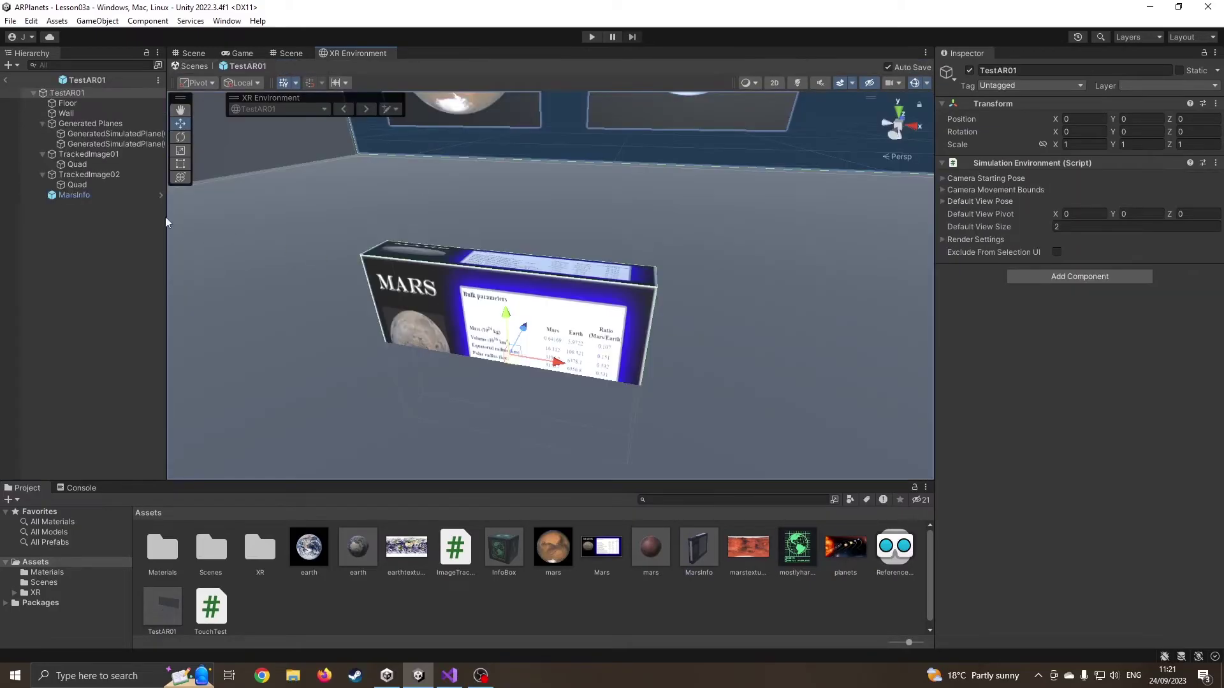
{"action": "left_click", "coordinate": [74, 194]}
{"action": "key", "text": "Delete"}
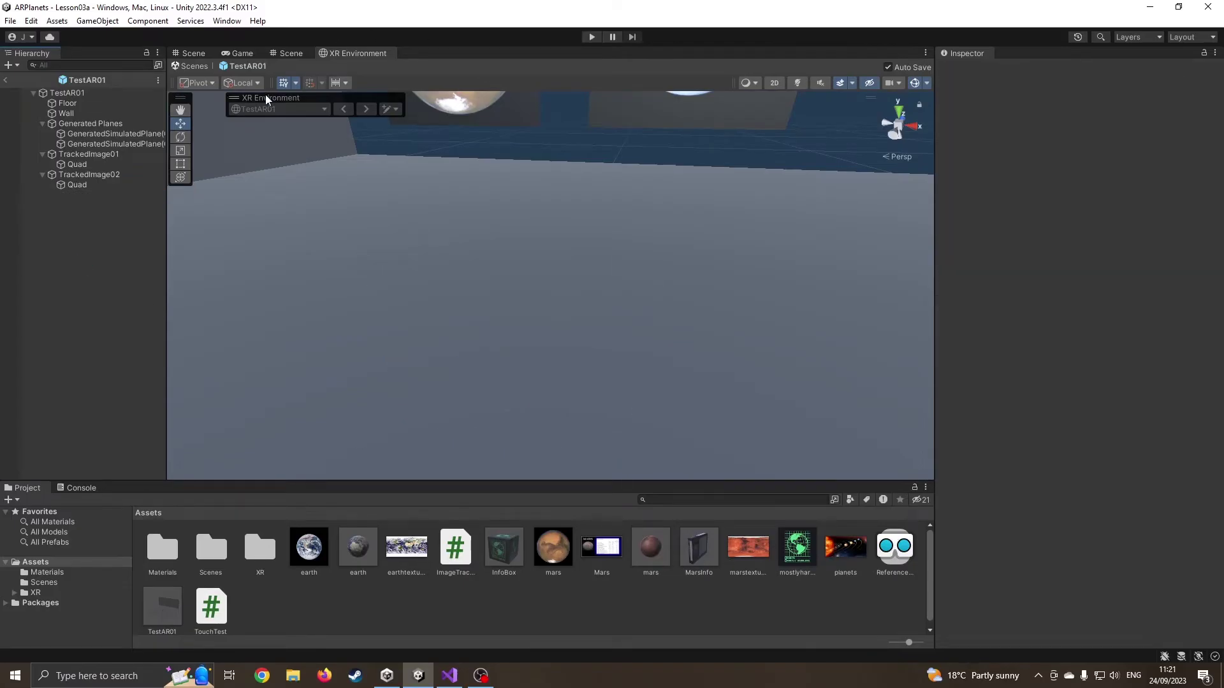
{"action": "left_click", "coordinate": [199, 67]}
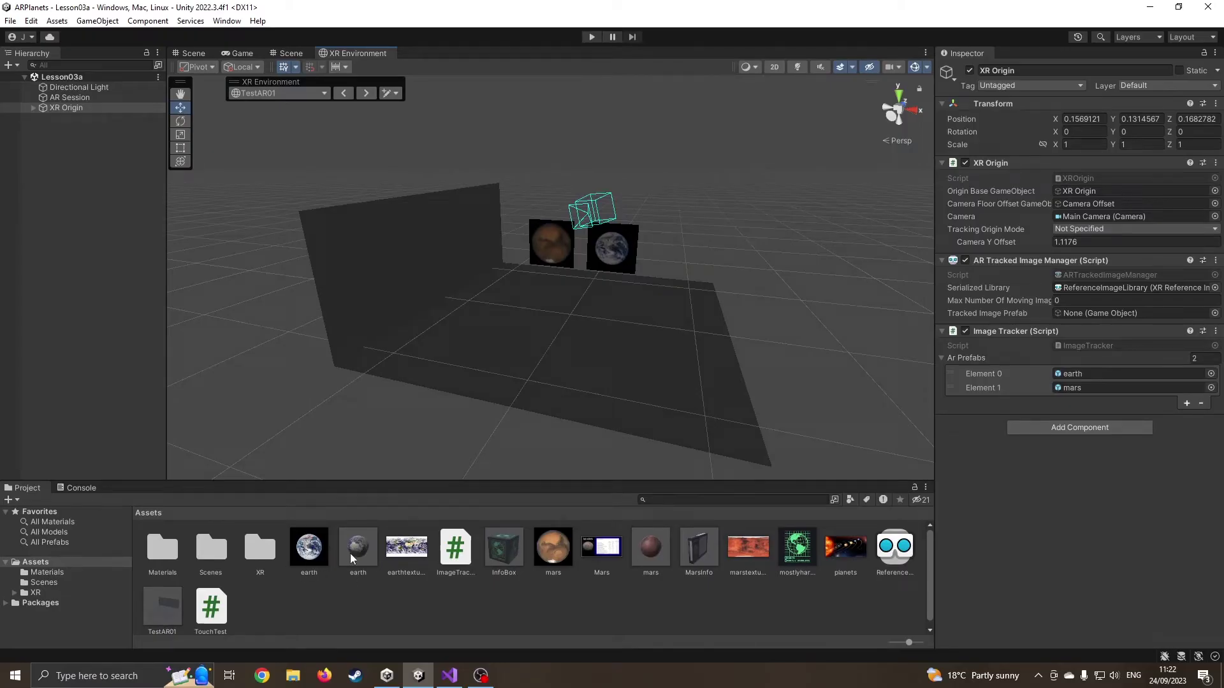
{"action": "left_click", "coordinate": [214, 616]}
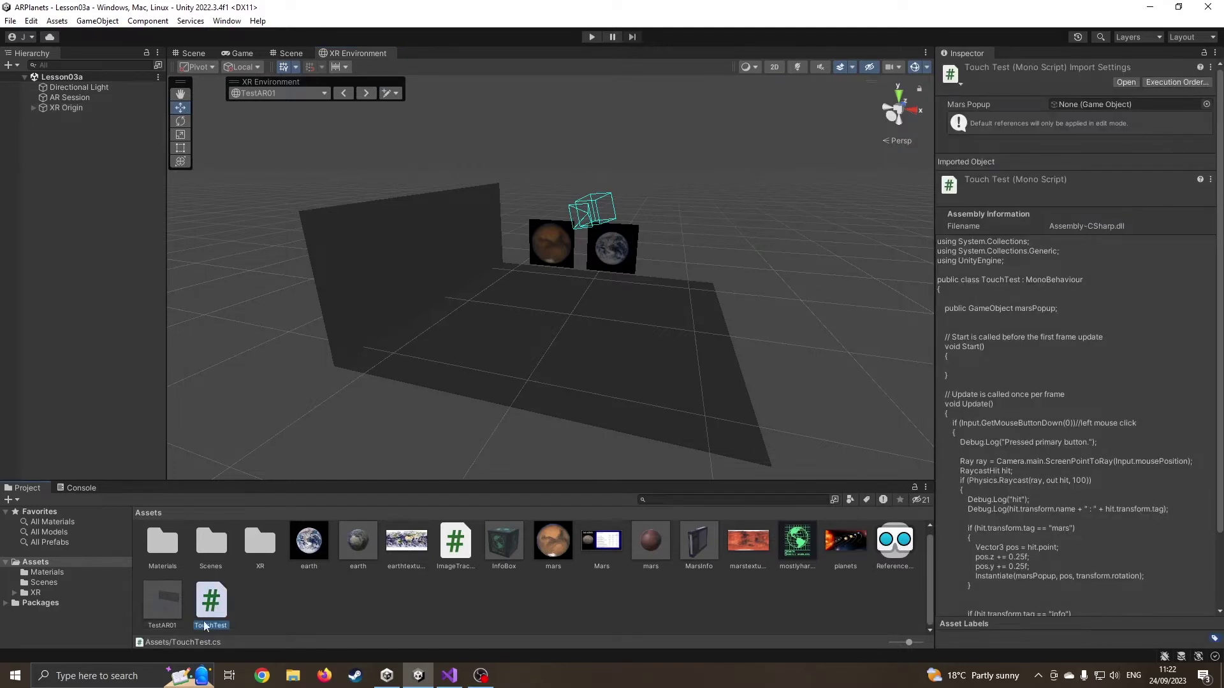
{"action": "right_click", "coordinate": [338, 595]}
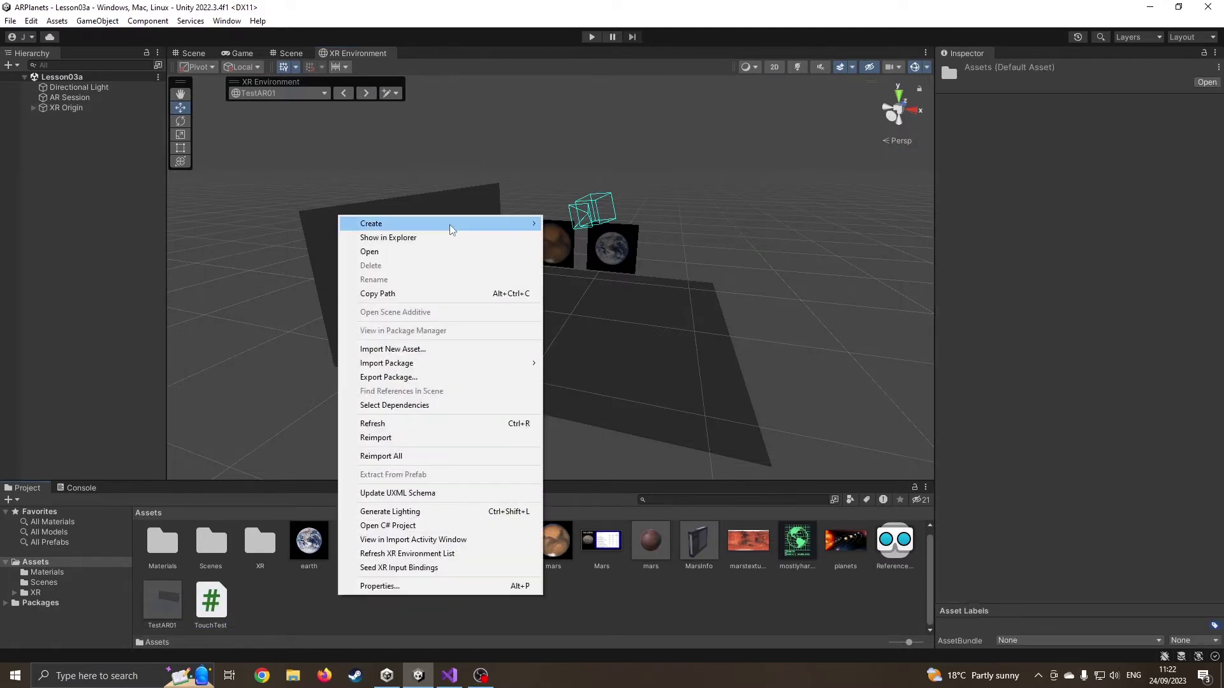
{"action": "mouse_move", "coordinate": [451, 229]}
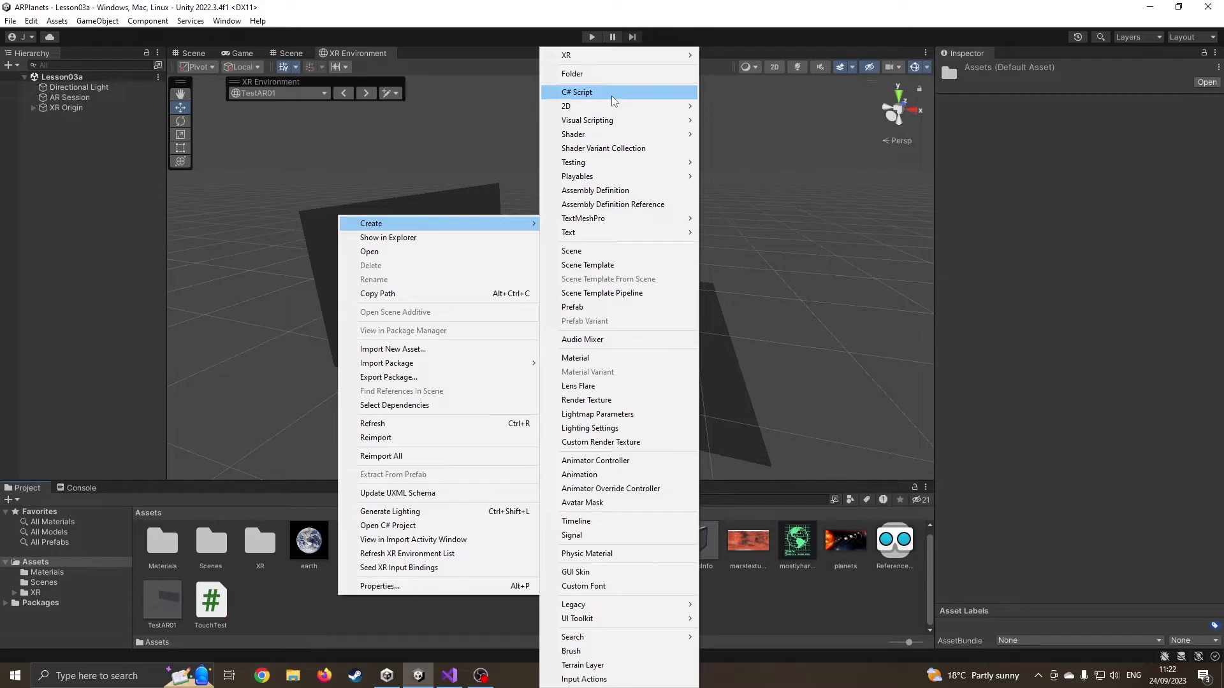
{"action": "left_click", "coordinate": [268, 583]}
Step: Select the TouchTest script and switch to Visual Studio to examine its public marsPopup GameObject declaration
{"action": "left_click", "coordinate": [212, 606]}
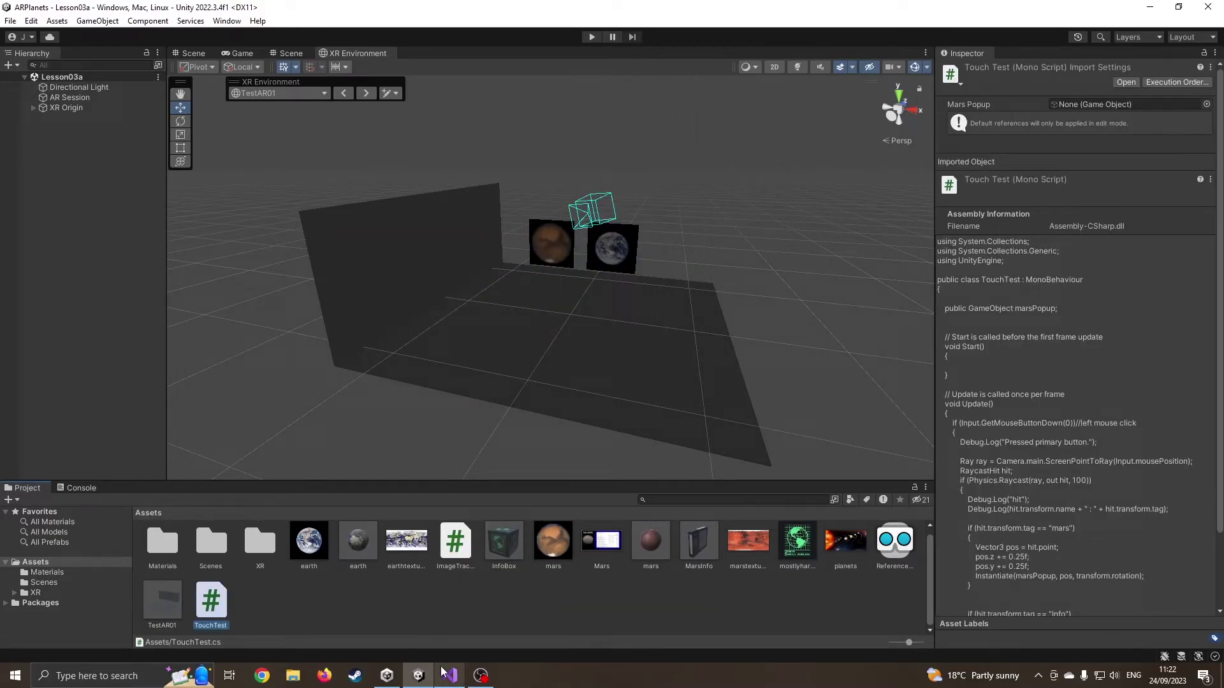
{"action": "left_click", "coordinate": [450, 677]}
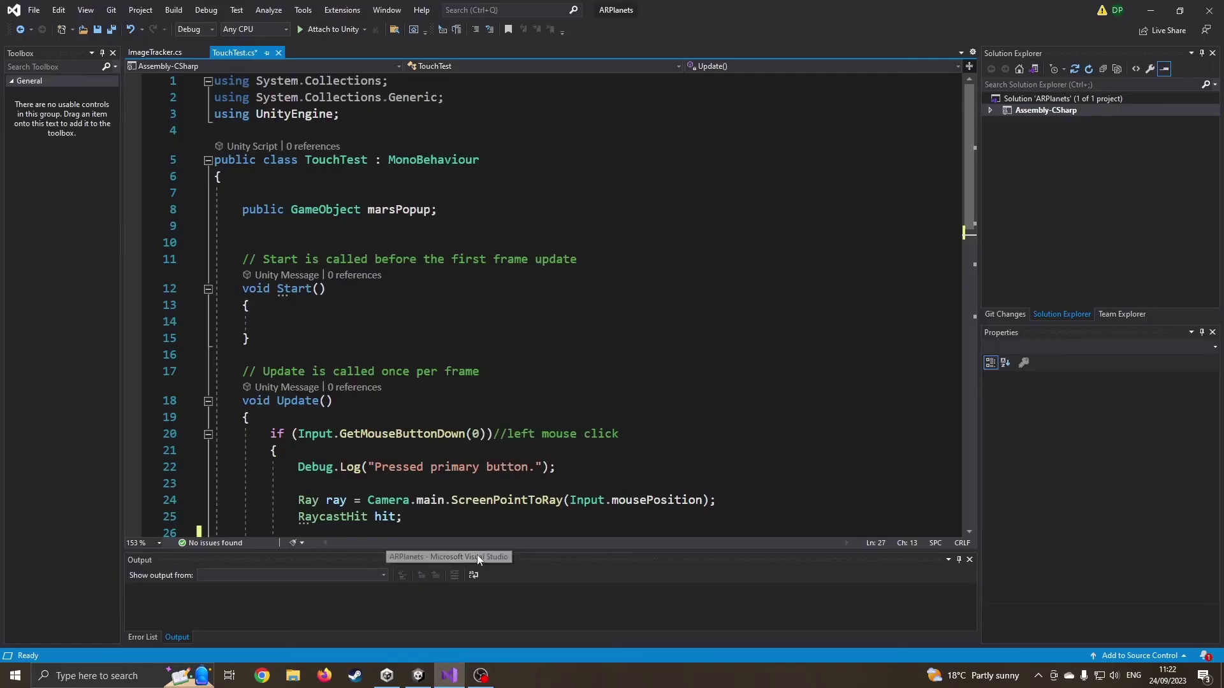
{"action": "scroll", "coordinate": [391, 296], "scroll_direction": "up", "scroll_amount": 2, "text": "ctrl"}
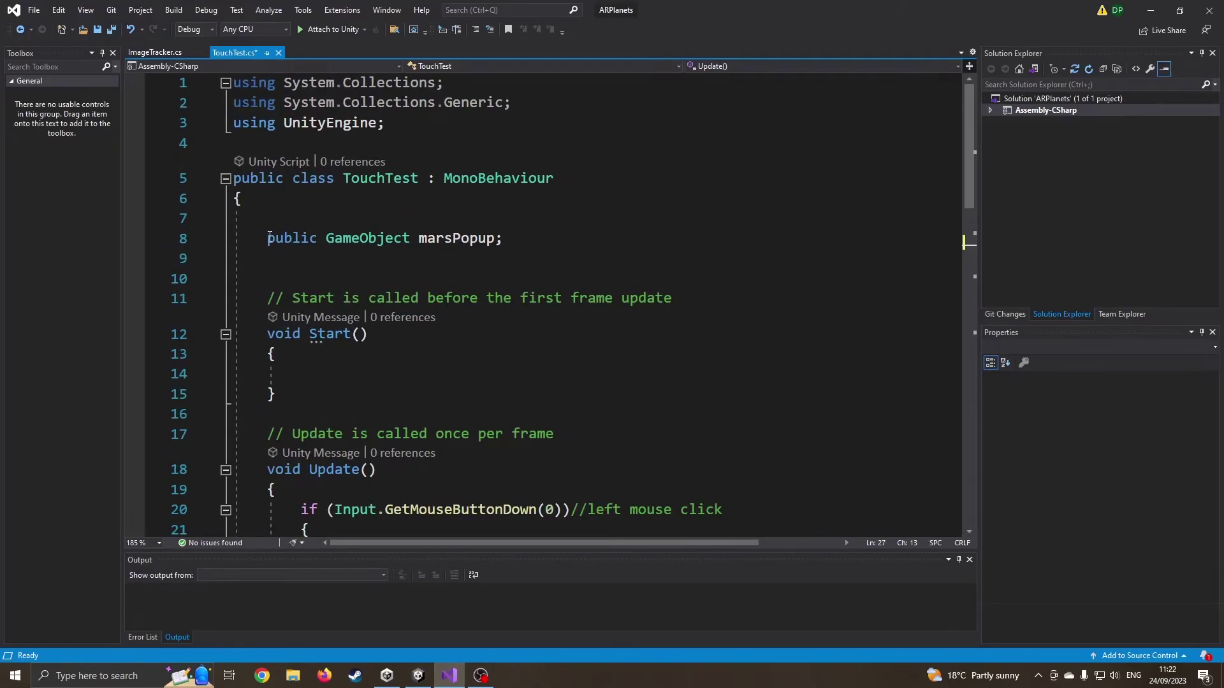
{"action": "left_click_drag", "start_coordinate": [419, 239], "coordinate": [499, 249]}
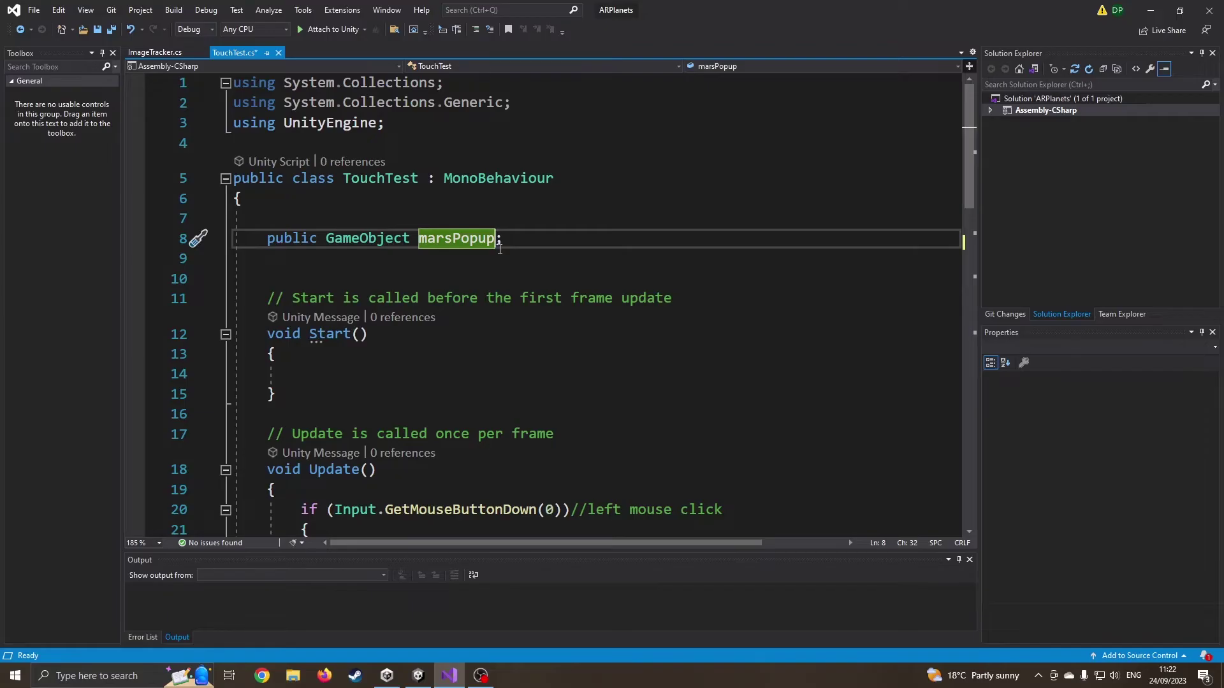
Step: Examine the left mouse click condition and the camera ray declaration in the TouchTest script's Update method
{"action": "scroll", "coordinate": [539, 313], "scroll_direction": "down", "scroll_amount": 1}
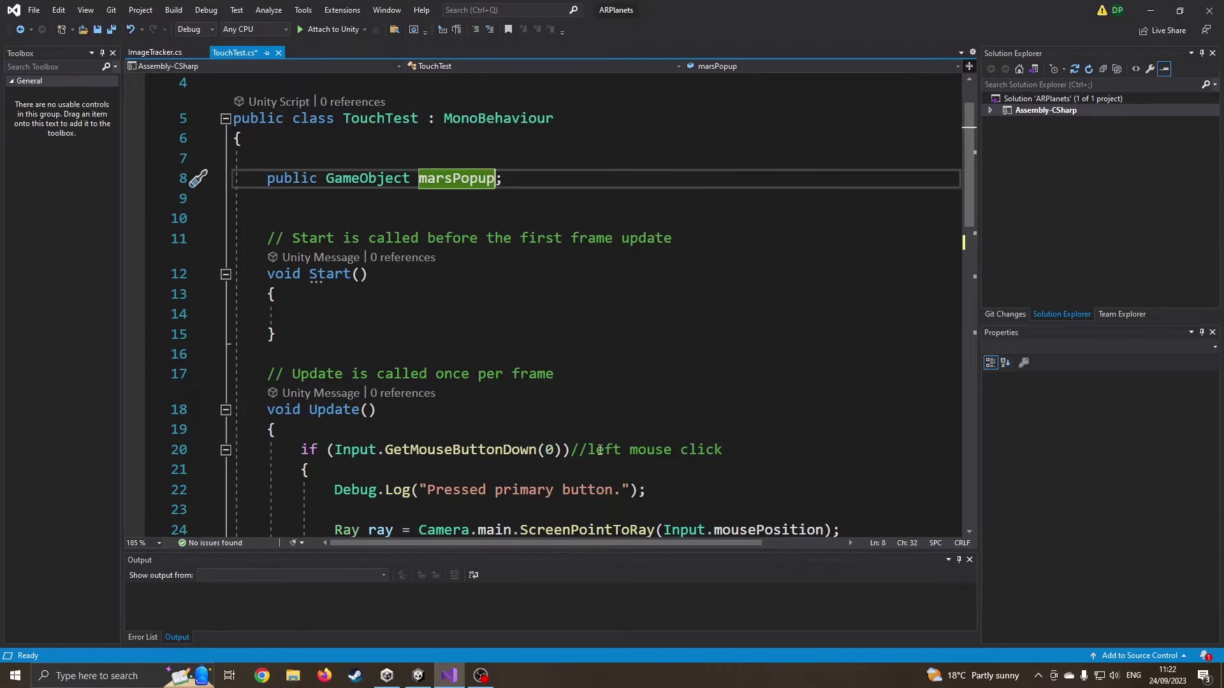
{"action": "left_click", "coordinate": [341, 506]}
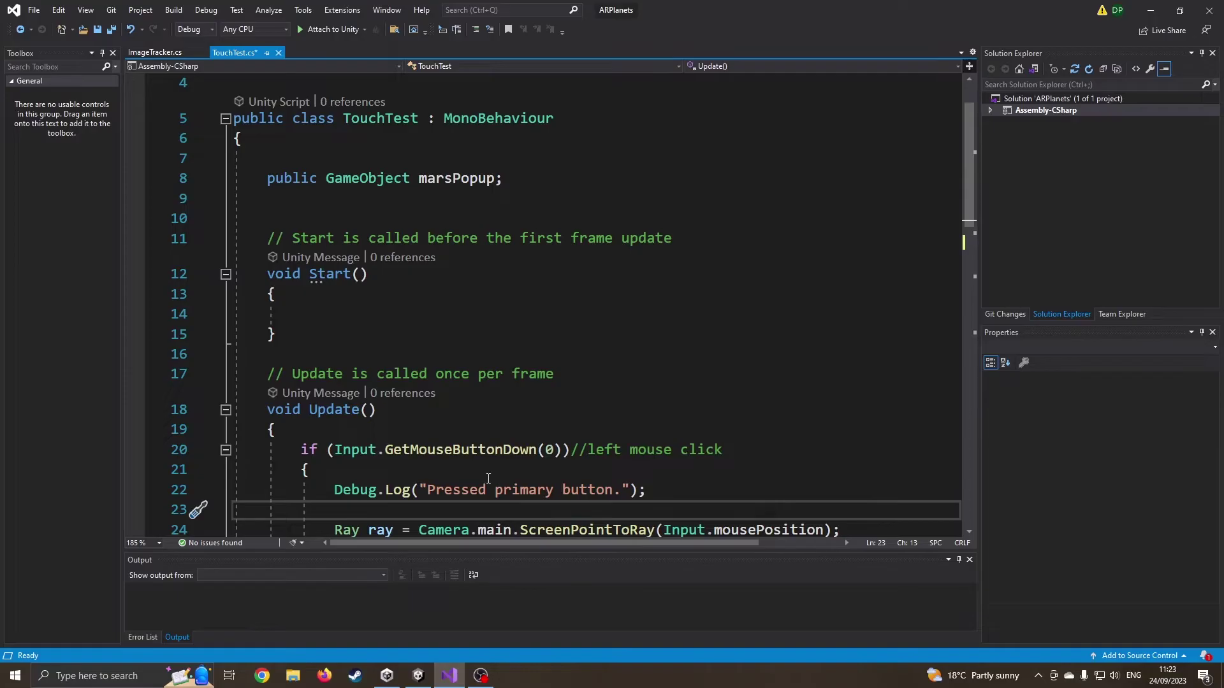
{"action": "key", "text": "shift+Up"}
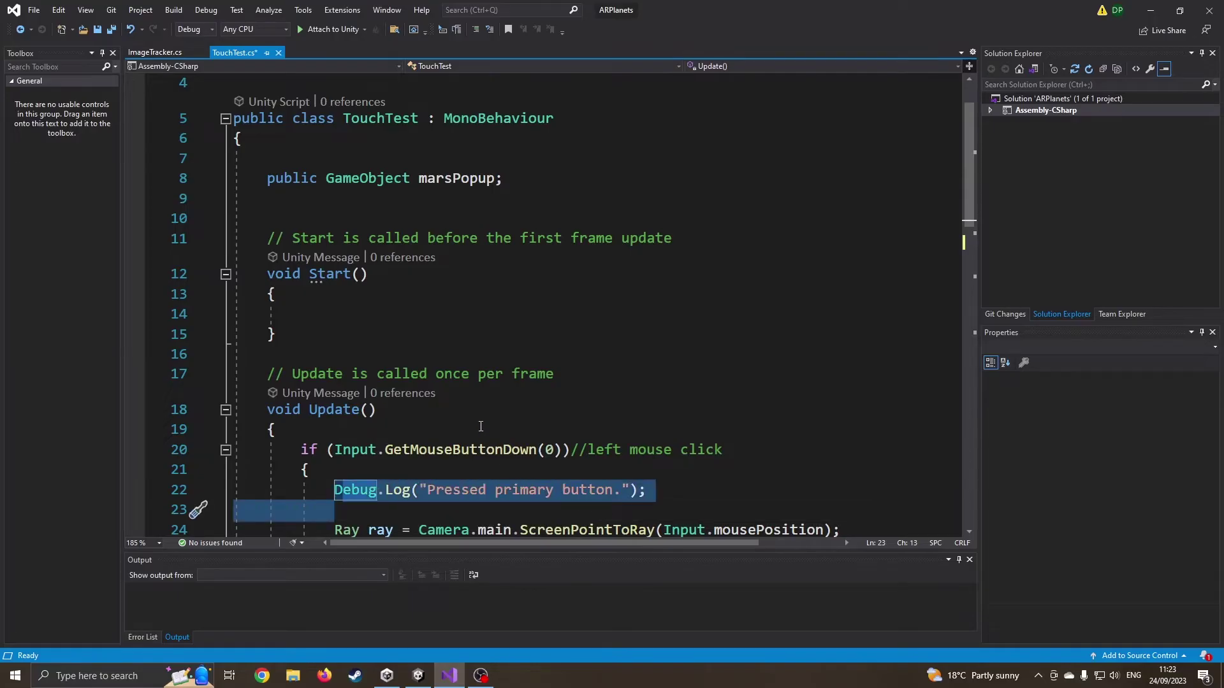
{"action": "left_click_drag", "start_coordinate": [352, 530], "coordinate": [477, 527]}
{"action": "scroll", "coordinate": [485, 419], "scroll_direction": "down", "scroll_amount": 3}
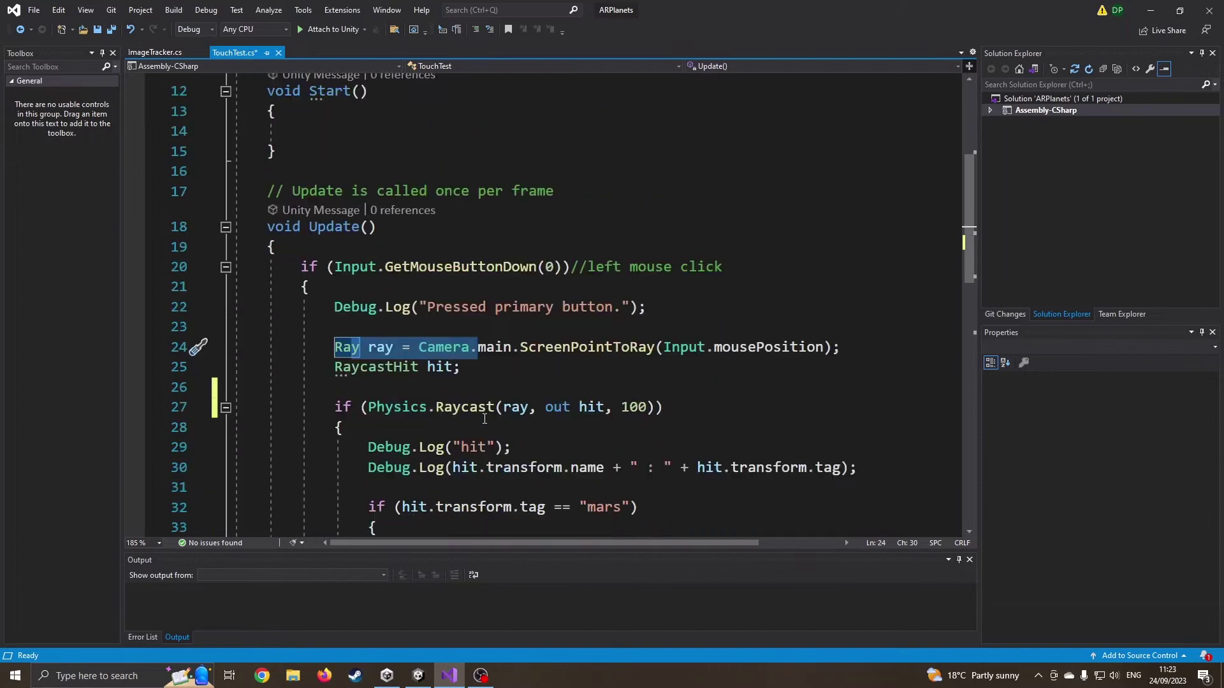
{"action": "left_click", "coordinate": [417, 350]}
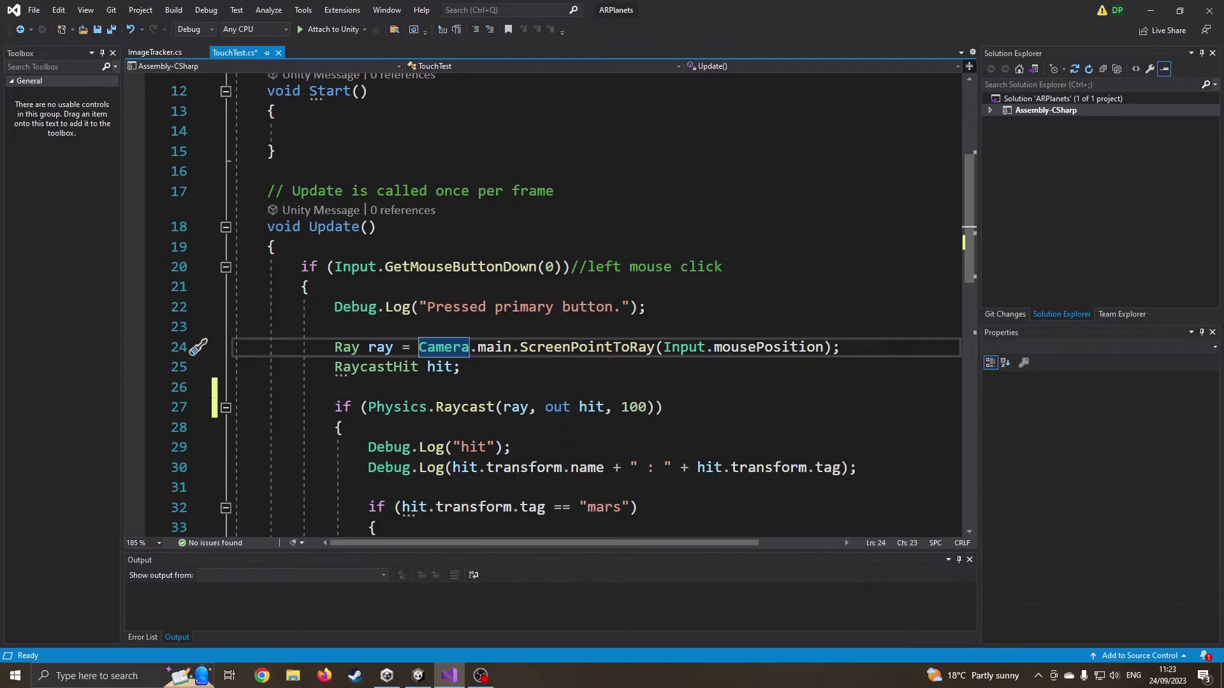
Step: Switch to Chrome, view the Scratchapixel ray-tracing diagram in the ray casting image results, and return to Visual Studio
{"action": "key", "text": "alt+Tab"}
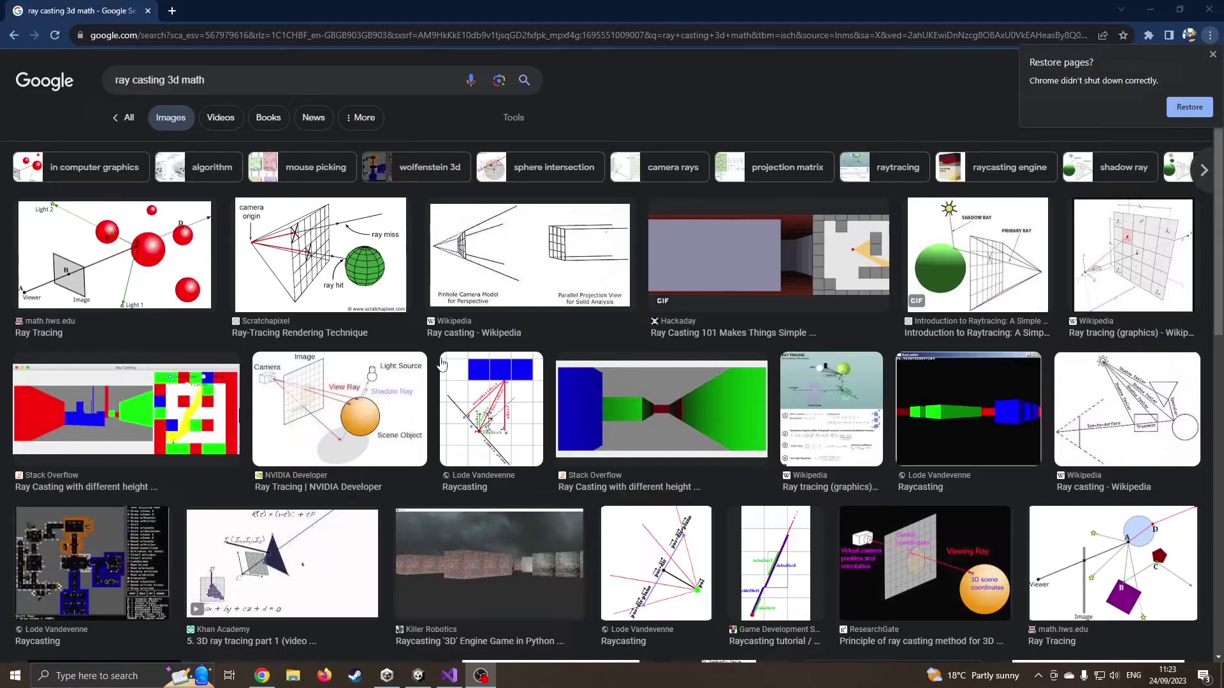
{"action": "left_click", "coordinate": [332, 274]}
{"action": "scroll", "coordinate": [332, 274], "scroll_direction": "down", "scroll_amount": 1}
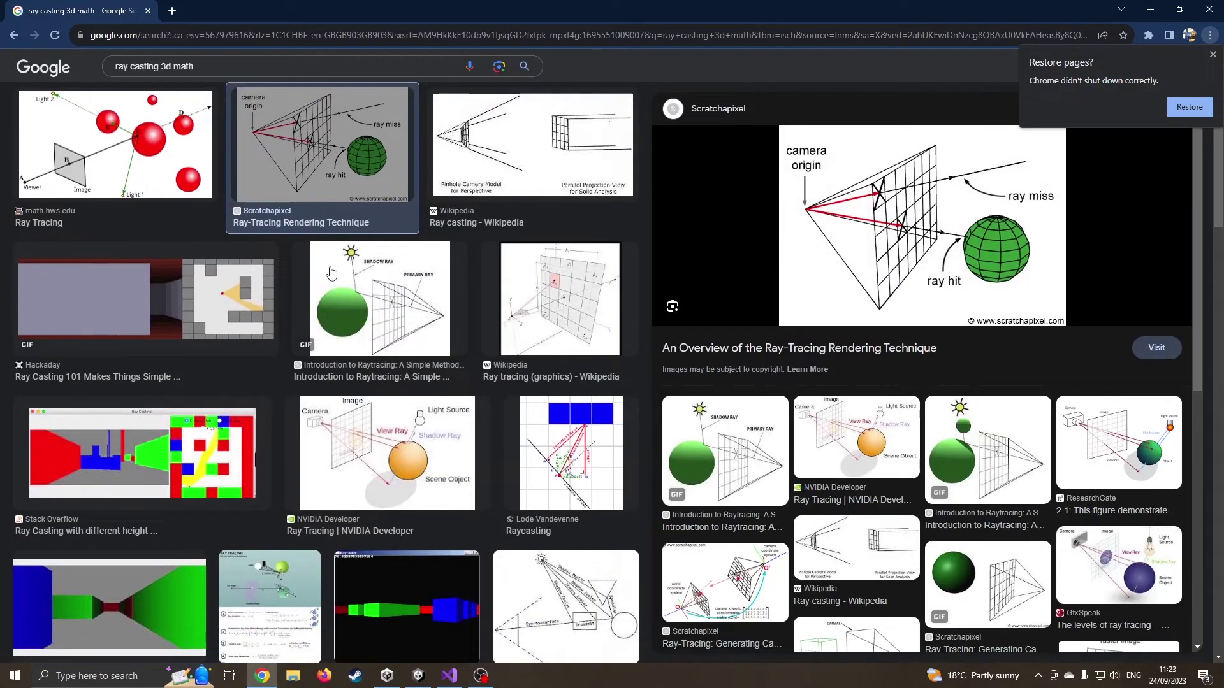
{"action": "left_click", "coordinate": [1146, 11]}
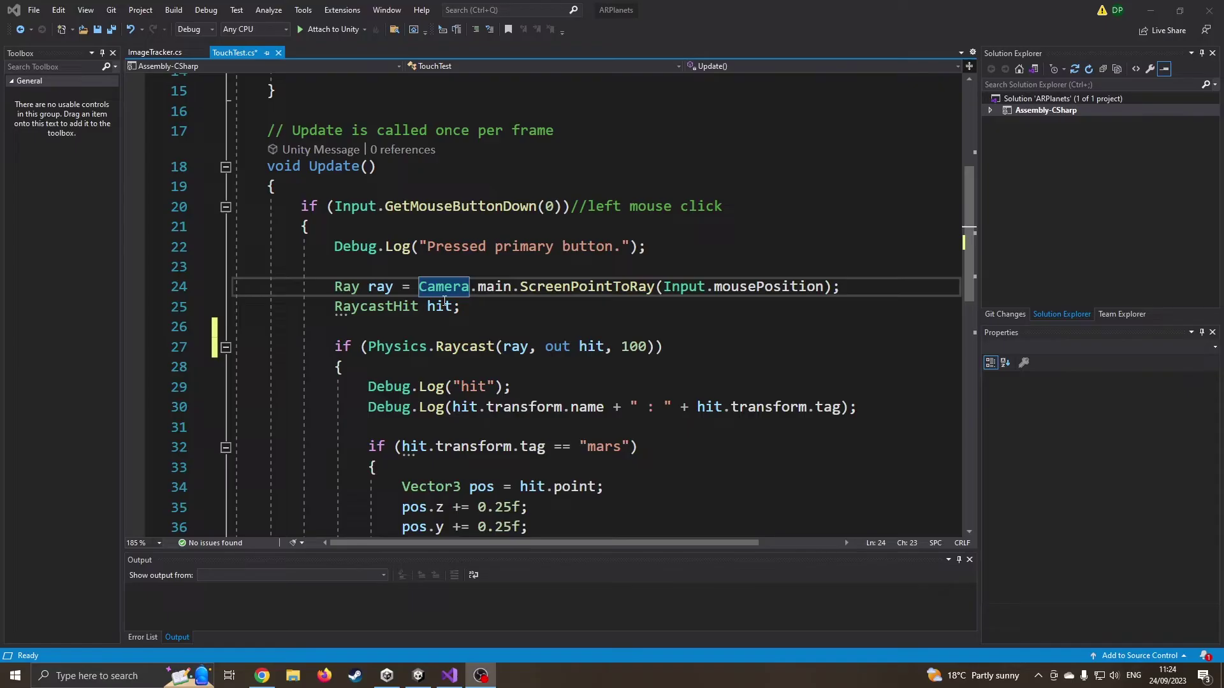
Step: Examine the Physics.Raycast distance argument and the "hit" debug log line inside its condition
{"action": "left_click_drag", "start_coordinate": [621, 345], "coordinate": [638, 346]}
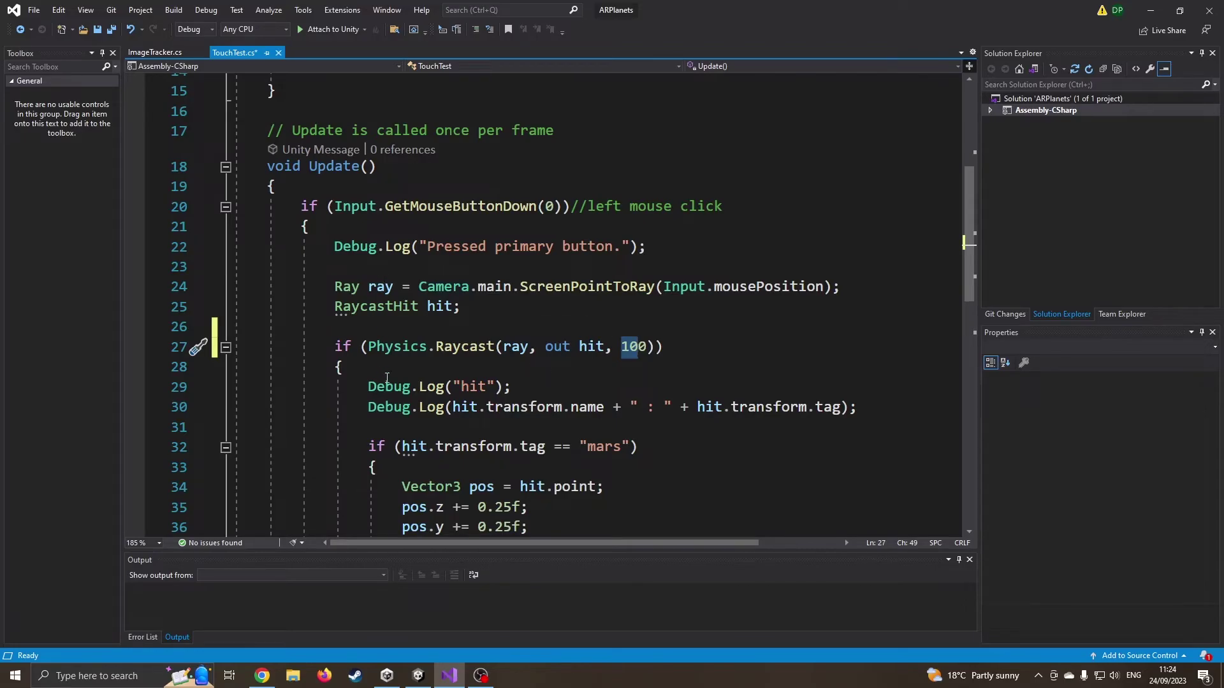
{"action": "left_click_drag", "start_coordinate": [367, 388], "coordinate": [513, 390]}
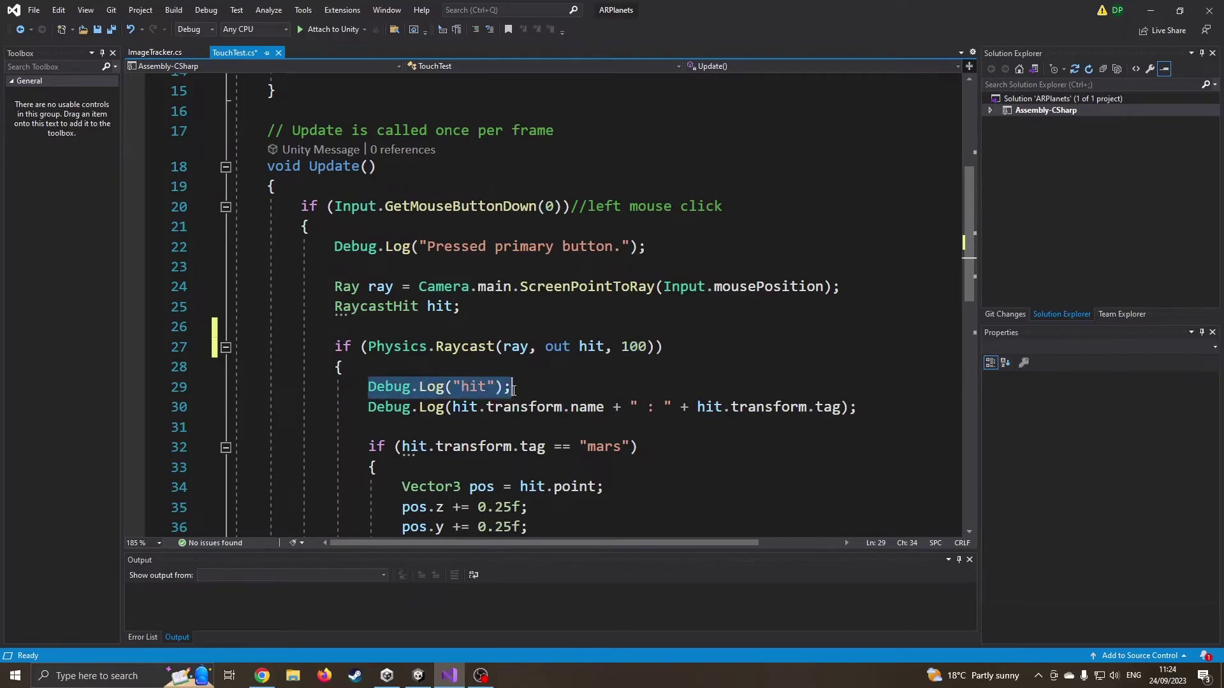
{"action": "left_click", "coordinate": [538, 388]}
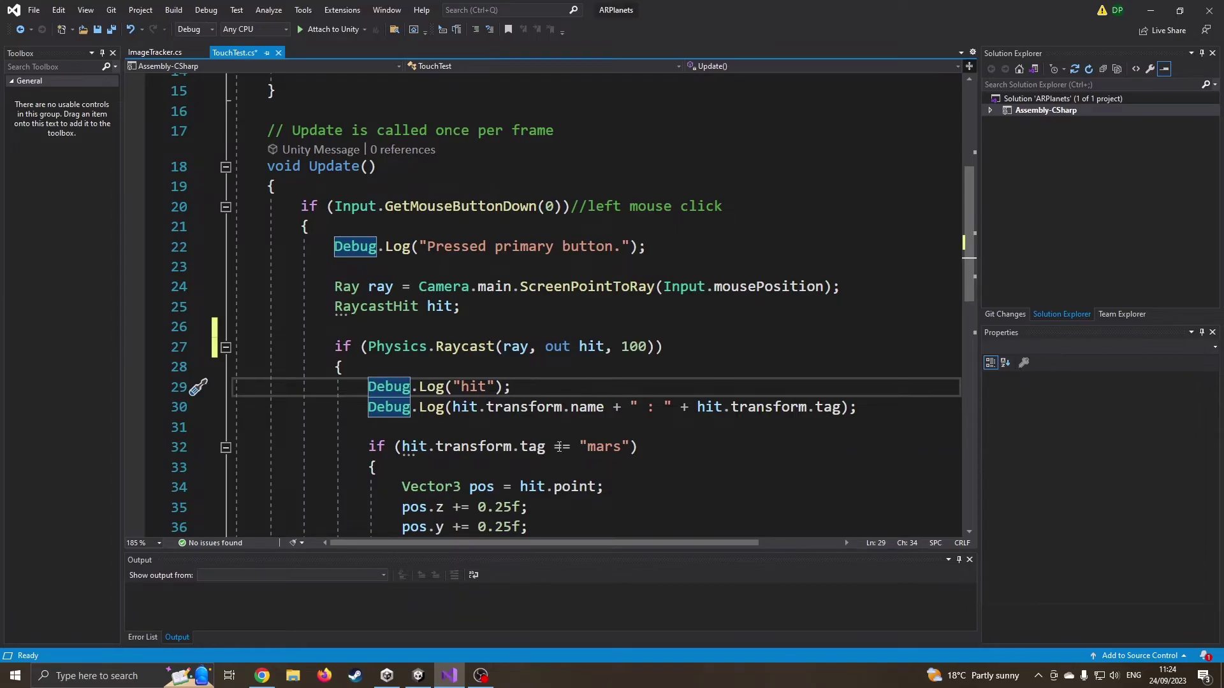
Step: Switch to Unity and, starting from the mars prefab's tag options, add a new tag named earth
{"action": "left_click", "coordinate": [418, 675]}
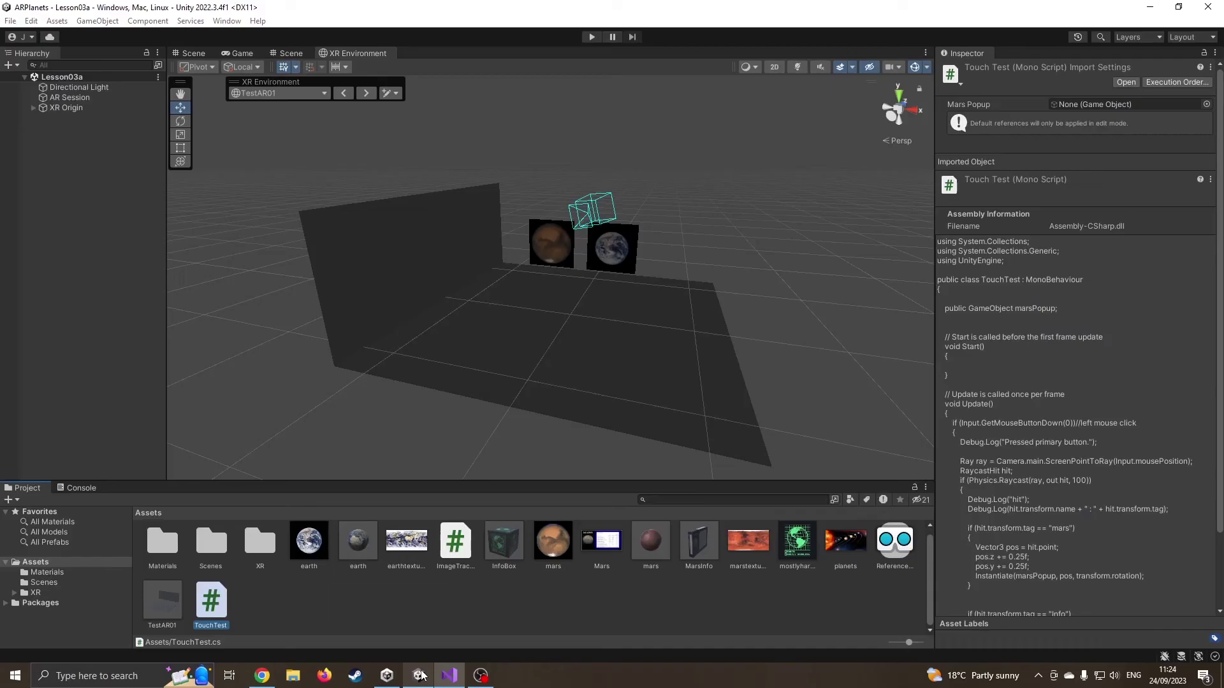
{"action": "left_click", "coordinate": [77, 107]}
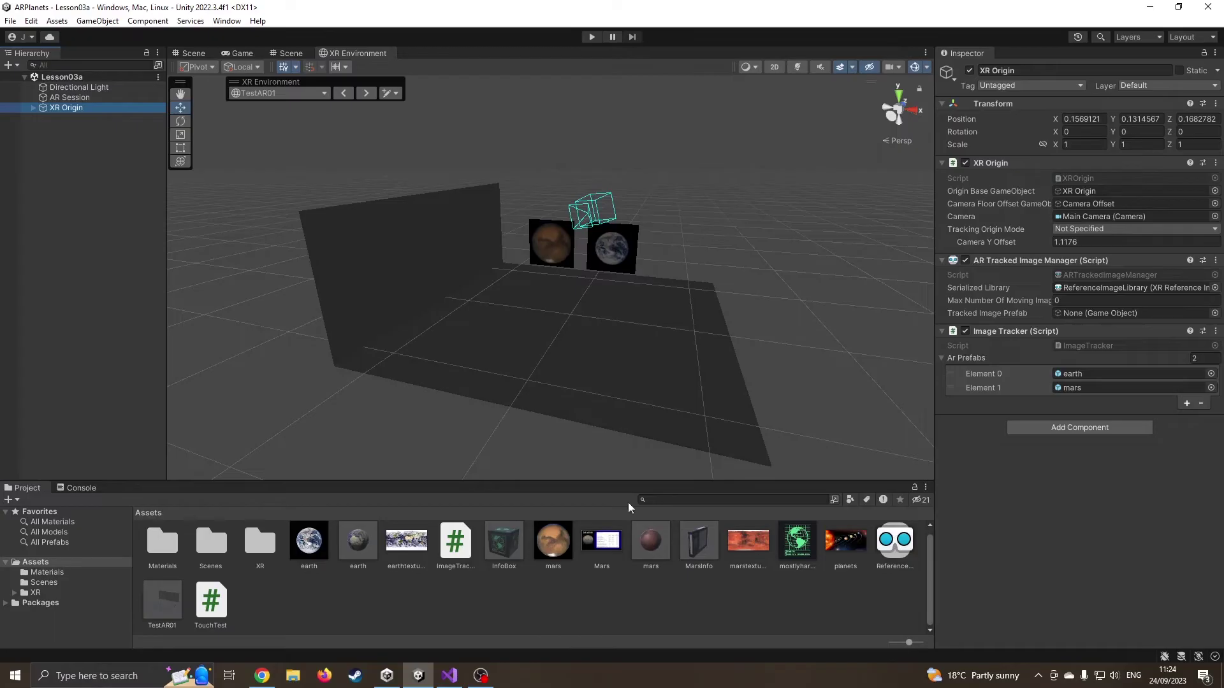
{"action": "left_click", "coordinate": [661, 552]}
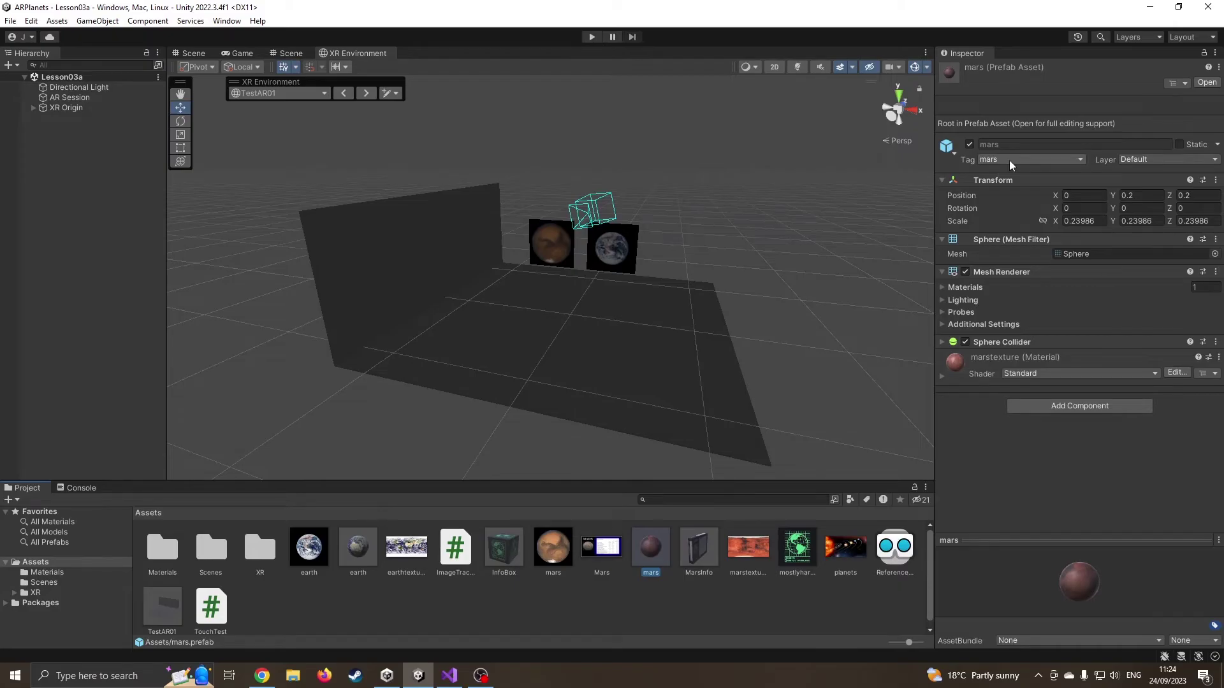
{"action": "left_click", "coordinate": [1010, 164]}
{"action": "left_click", "coordinate": [1020, 304]}
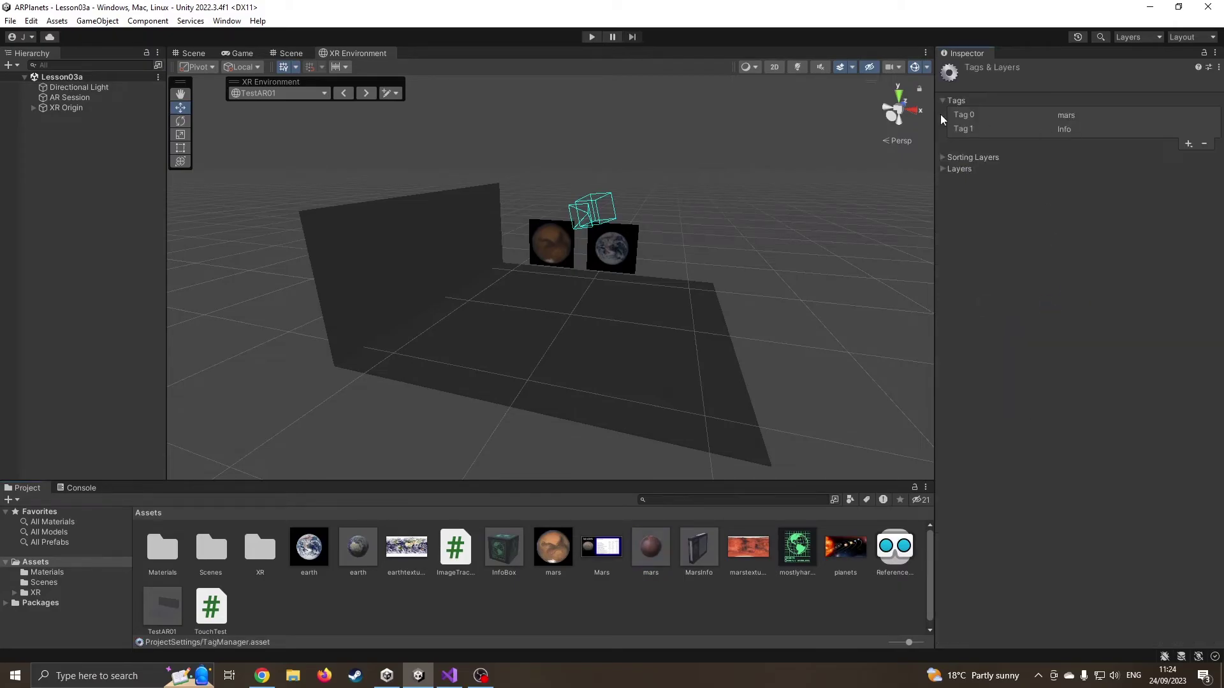
{"action": "left_click", "coordinate": [1188, 144]}
{"action": "type", "text": "earth"}
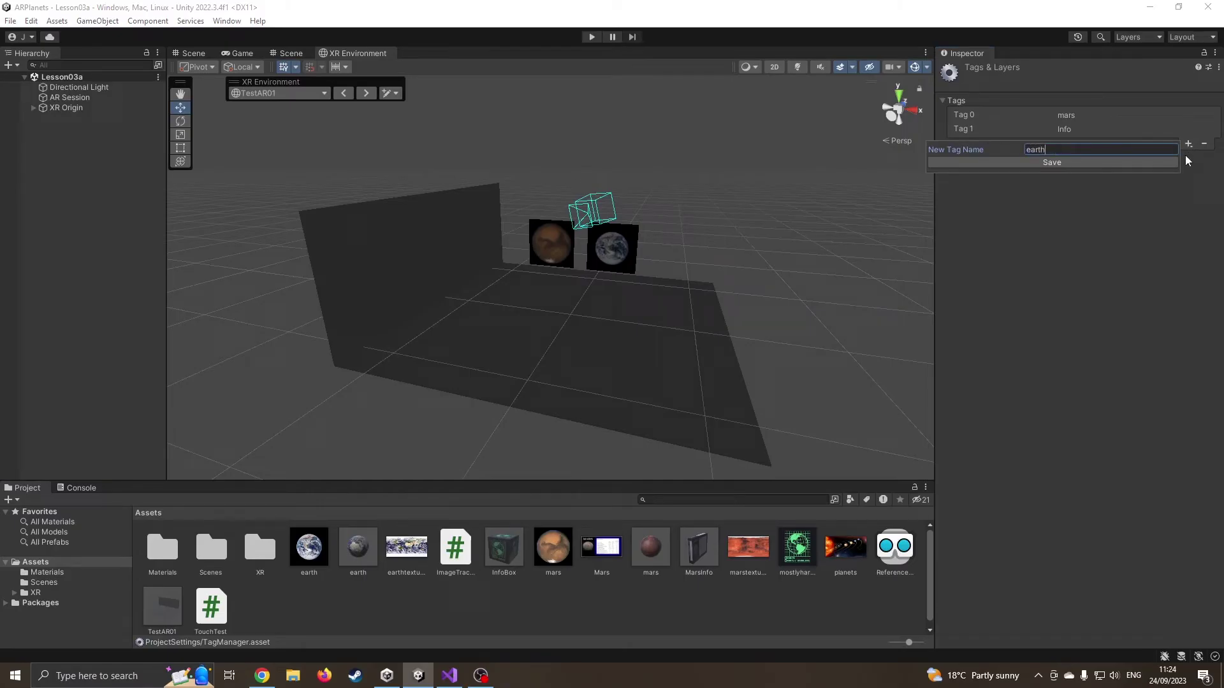
{"action": "key", "text": "Return"}
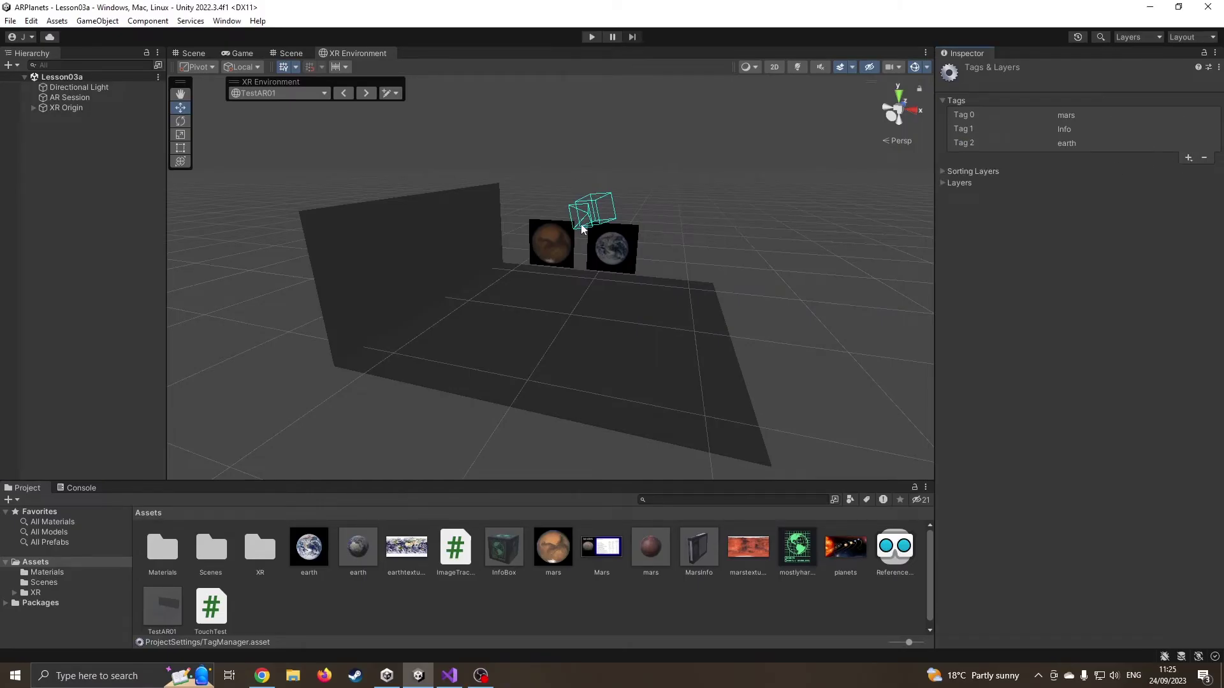
Step: Check which tag the mars prefab uses among the available tags, and return to the TouchTest script in Visual Studio
{"action": "left_click", "coordinate": [651, 547]}
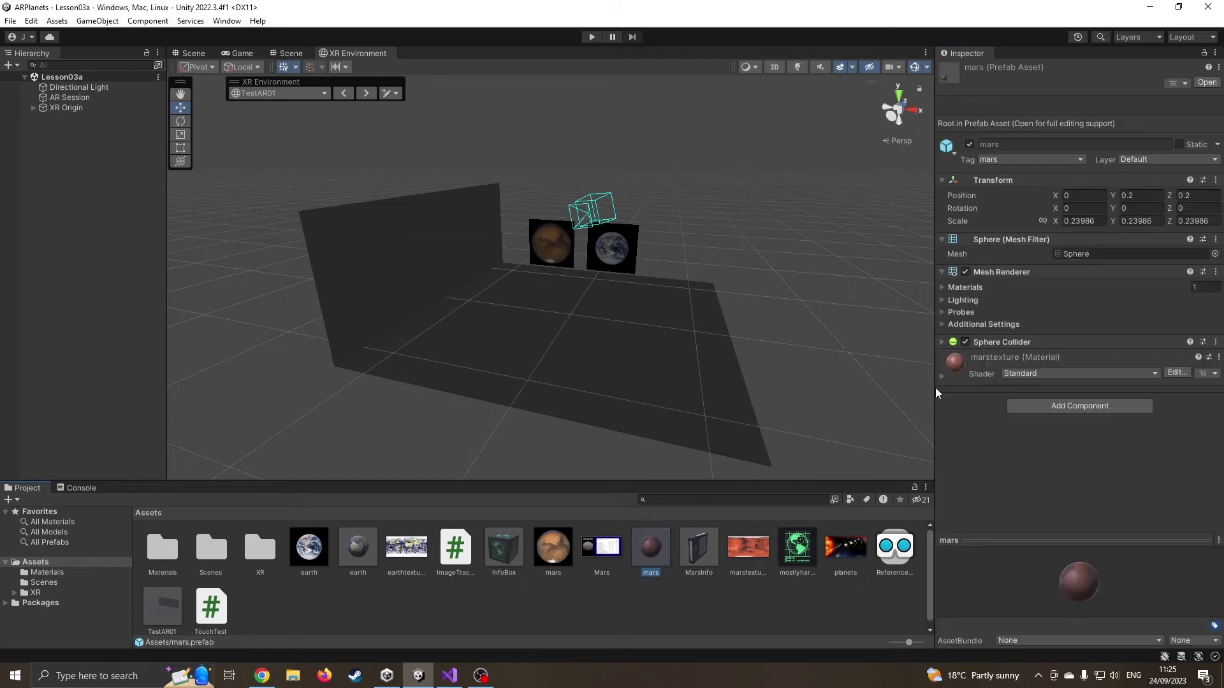
{"action": "left_click", "coordinate": [1020, 160]}
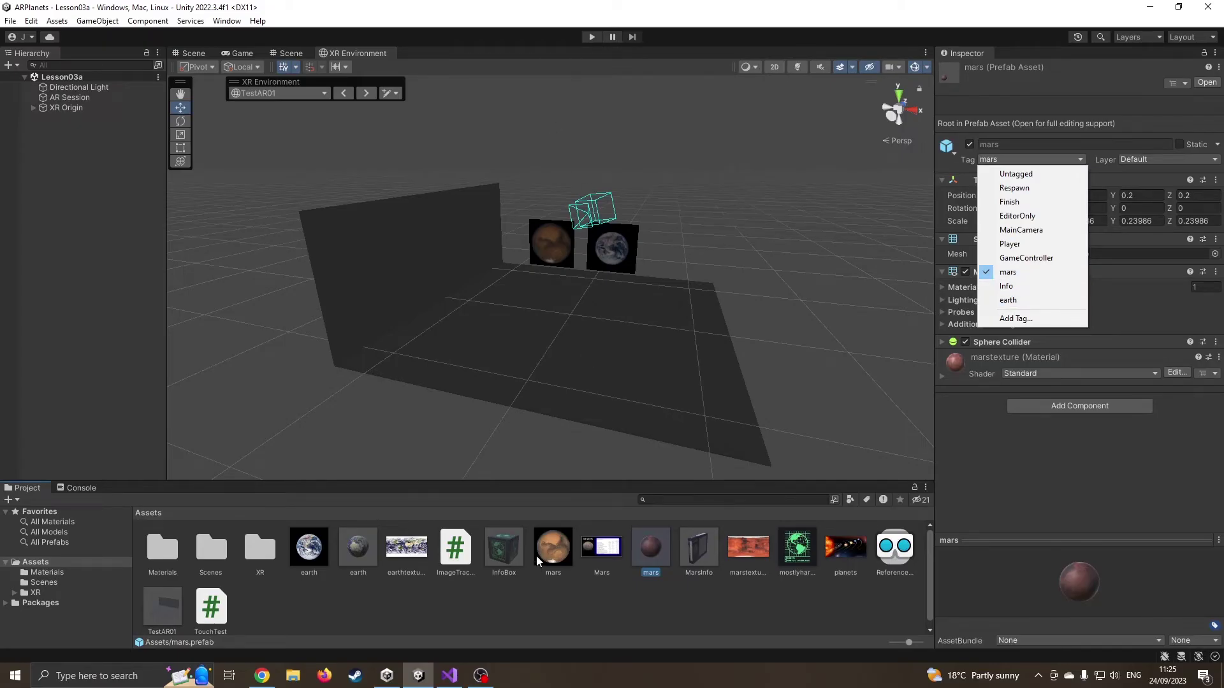
{"action": "left_click", "coordinate": [449, 676]}
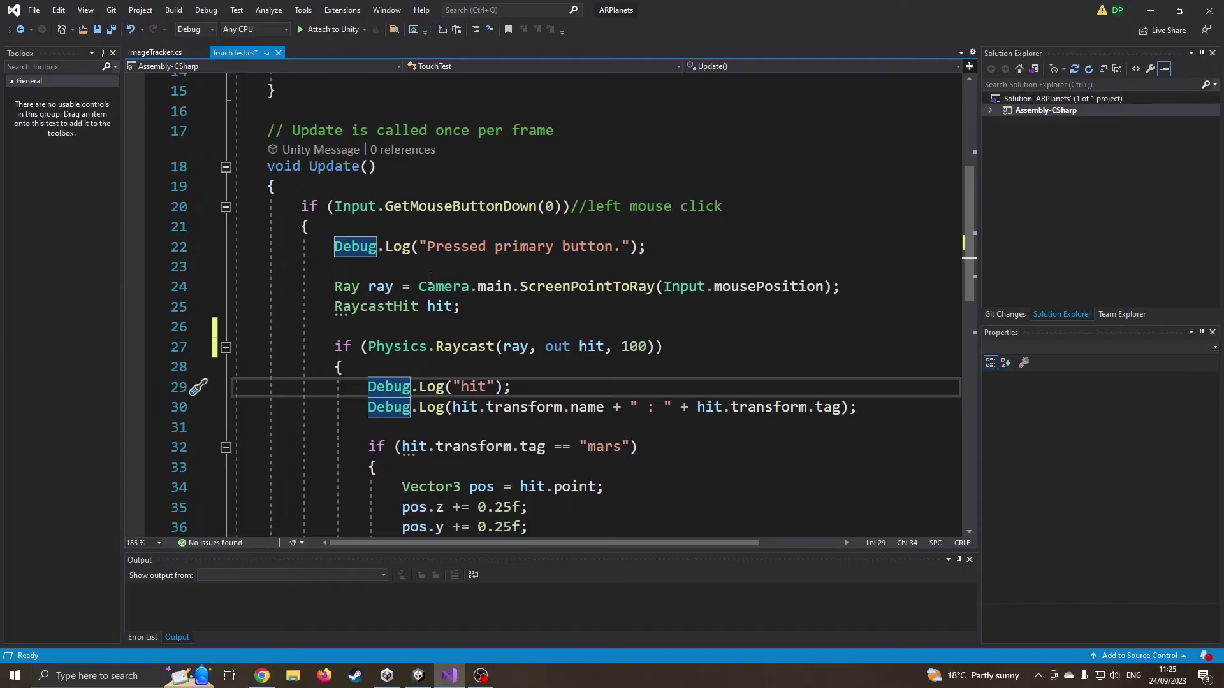
Step: Examine the condition that checks the hit object's tag against "mars" and the code block beneath it
{"action": "scroll", "coordinate": [580, 365], "scroll_direction": "down", "scroll_amount": 2}
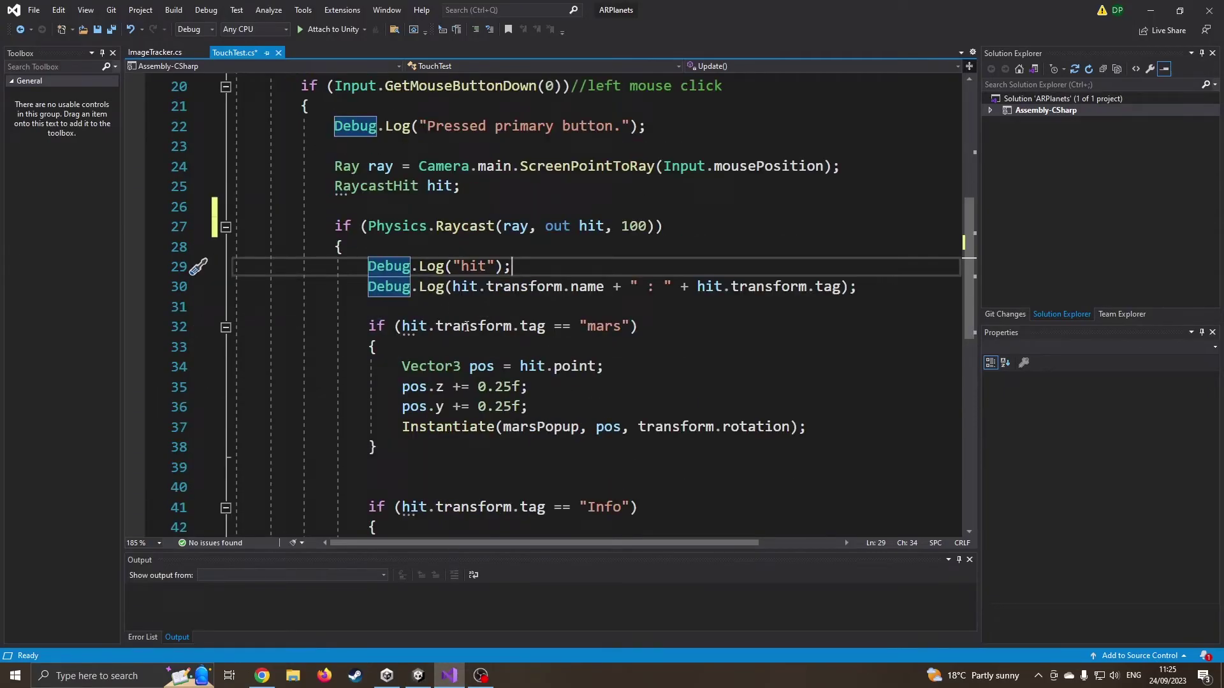
{"action": "left_click", "coordinate": [466, 326]}
{"action": "key", "text": "End"}
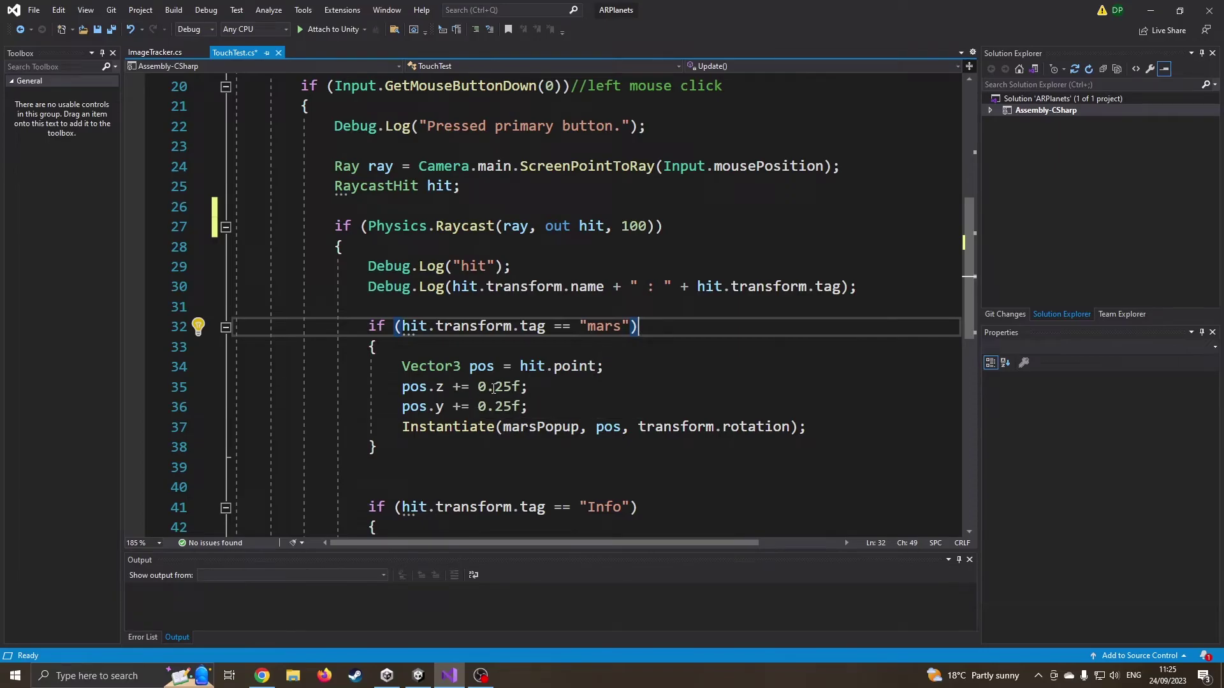
{"action": "scroll", "coordinate": [493, 389], "scroll_direction": "down", "scroll_amount": 1}
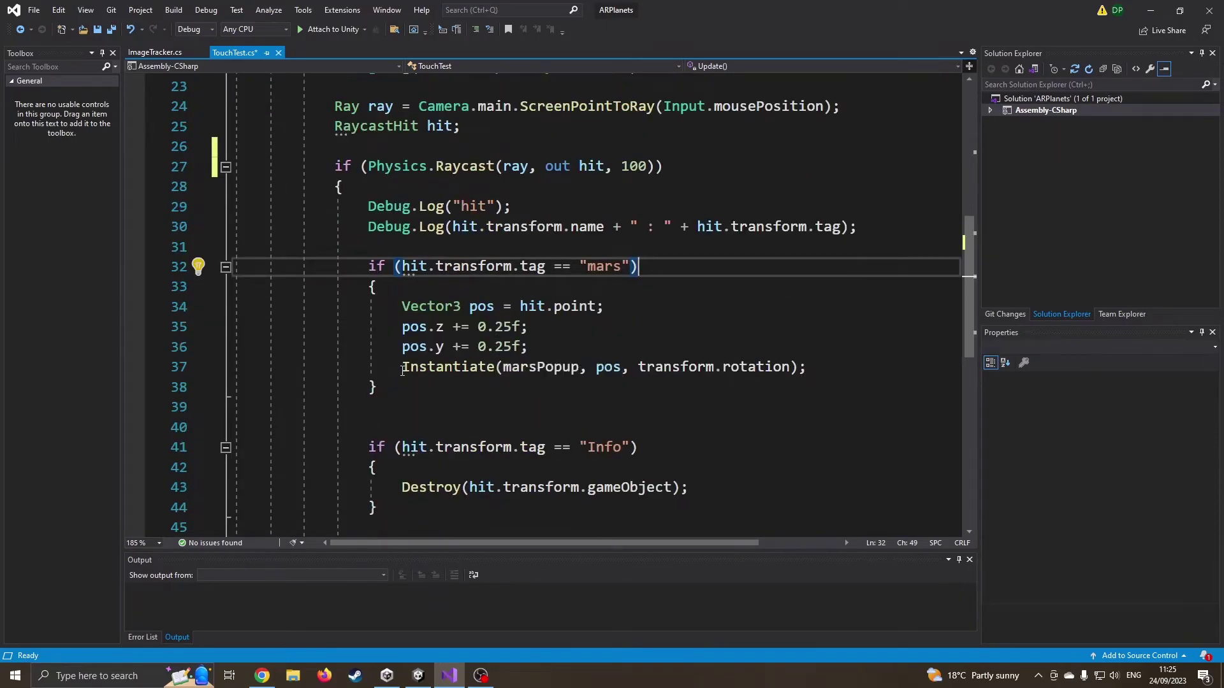
Step: Examine the Instantiate call for marsPopup, tracing its pos argument back to the hit point and position offsets
{"action": "left_click_drag", "start_coordinate": [402, 368], "coordinate": [492, 368]}
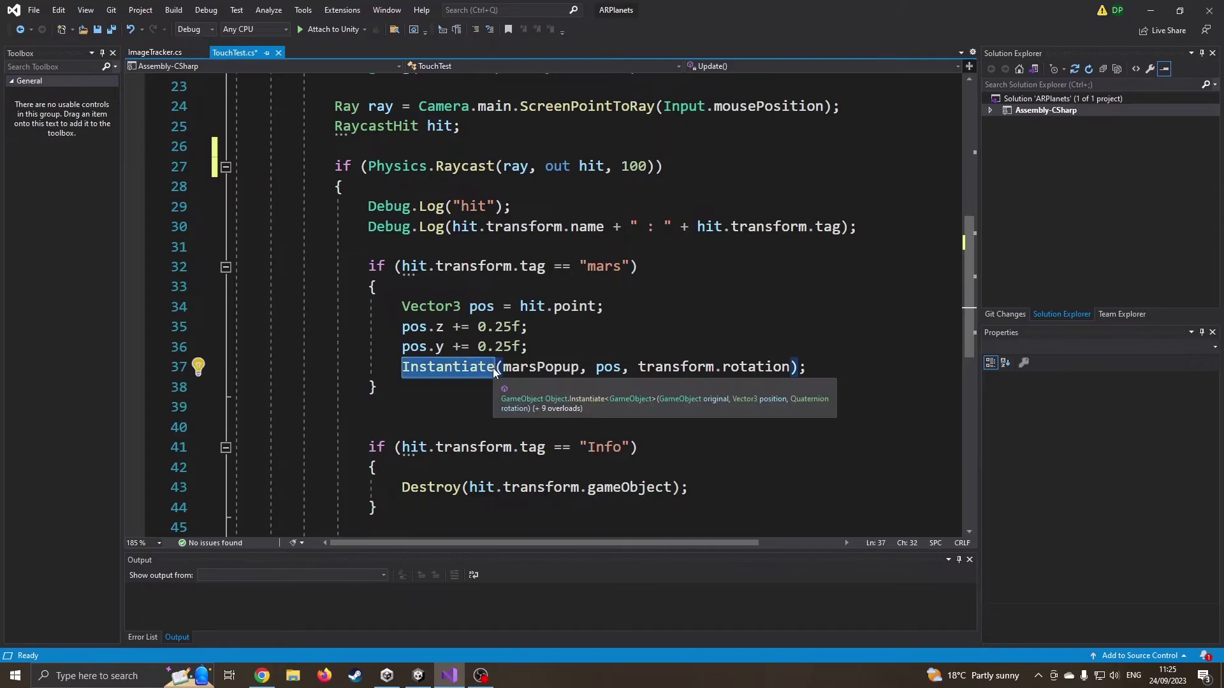
{"action": "scroll", "coordinate": [492, 368], "scroll_direction": "up", "scroll_amount": 3}
{"action": "scroll", "coordinate": [440, 198], "scroll_direction": "up", "scroll_amount": 5}
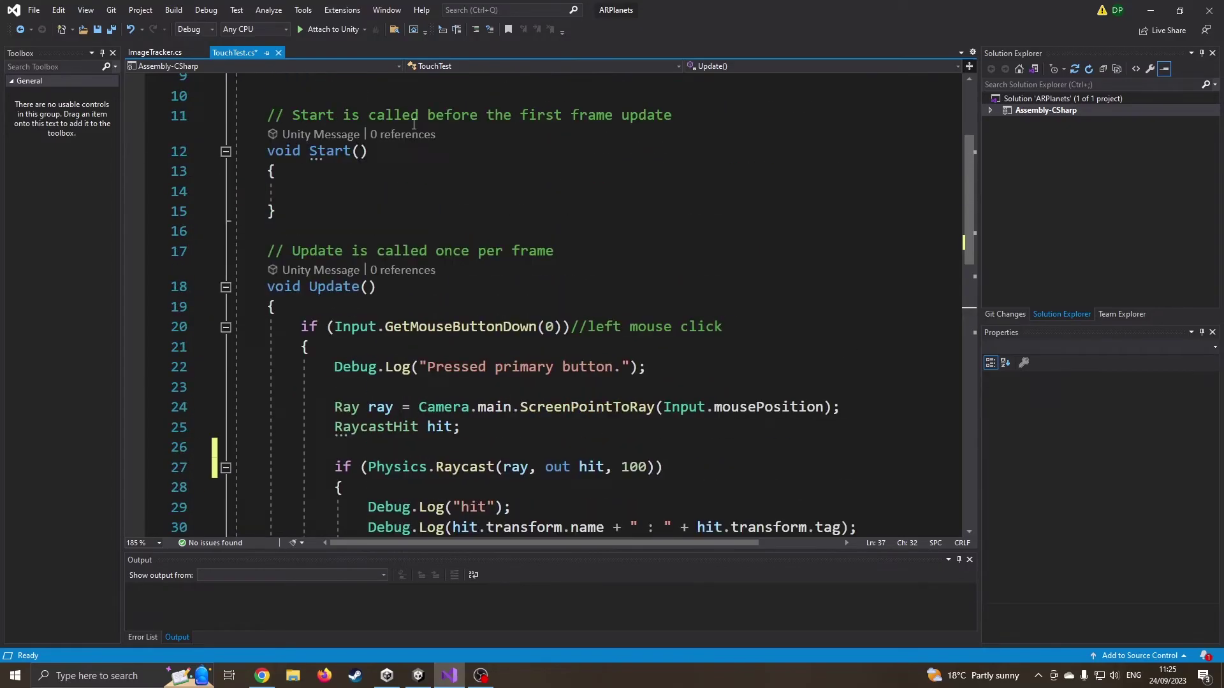
{"action": "scroll", "coordinate": [455, 234], "scroll_direction": "down", "scroll_amount": 9}
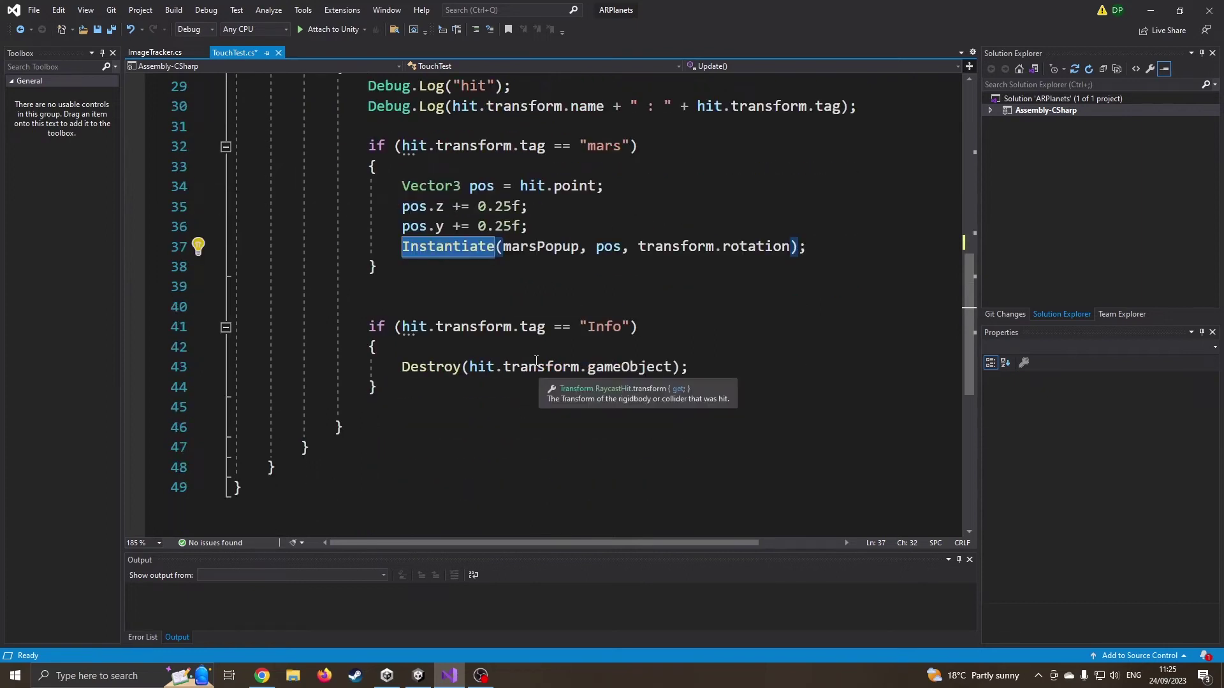
{"action": "left_click", "coordinate": [604, 248]}
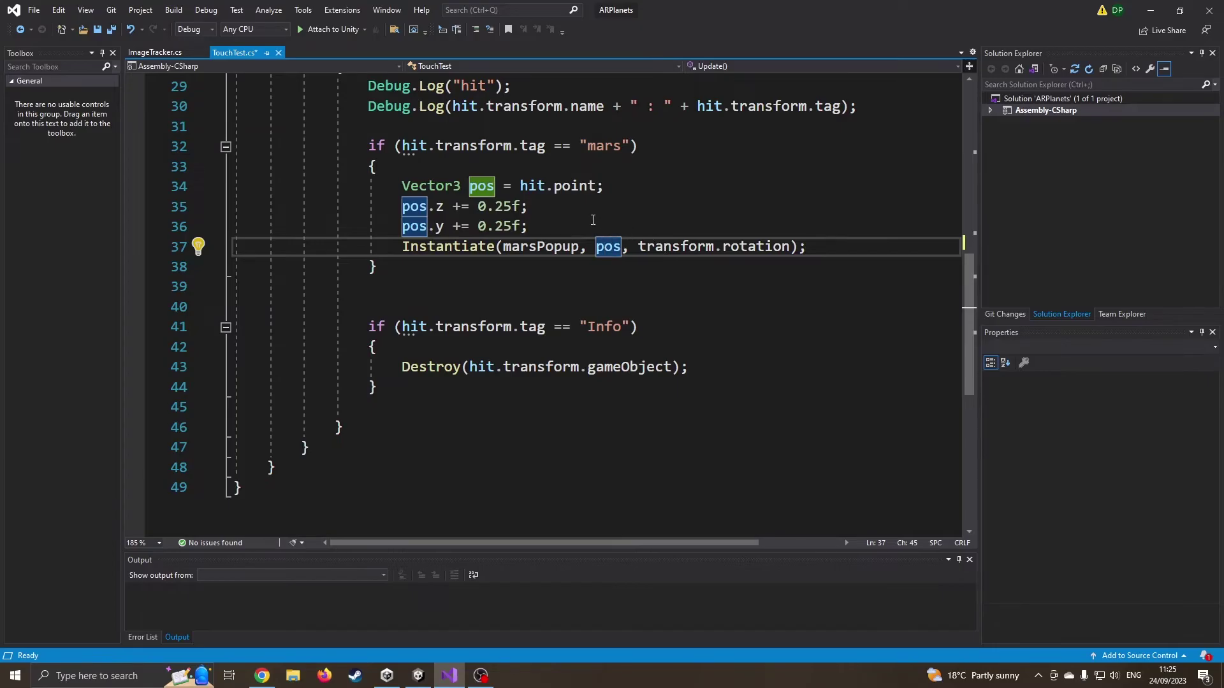
{"action": "scroll", "coordinate": [606, 283], "scroll_direction": "up", "scroll_amount": 2}
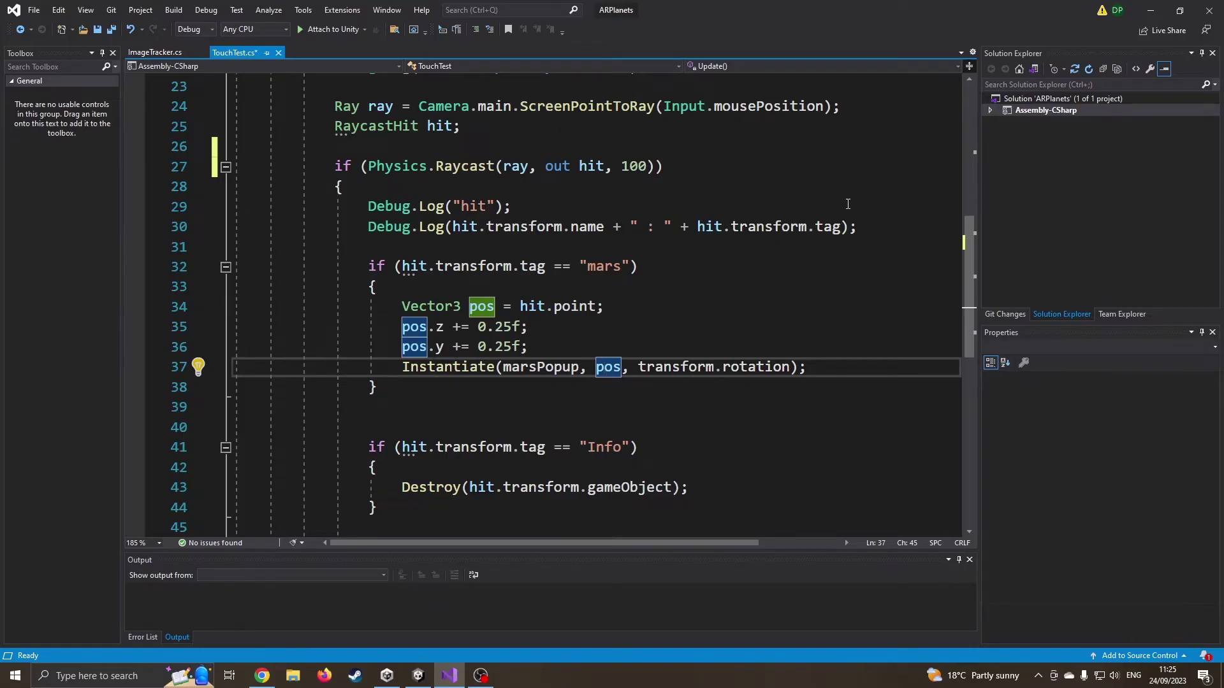
Step: Return to Unity, add the TouchTest script to XR Origin, and assign the MarsInfo prefab as its Mars Popup
{"action": "left_click", "coordinate": [1151, 10]}
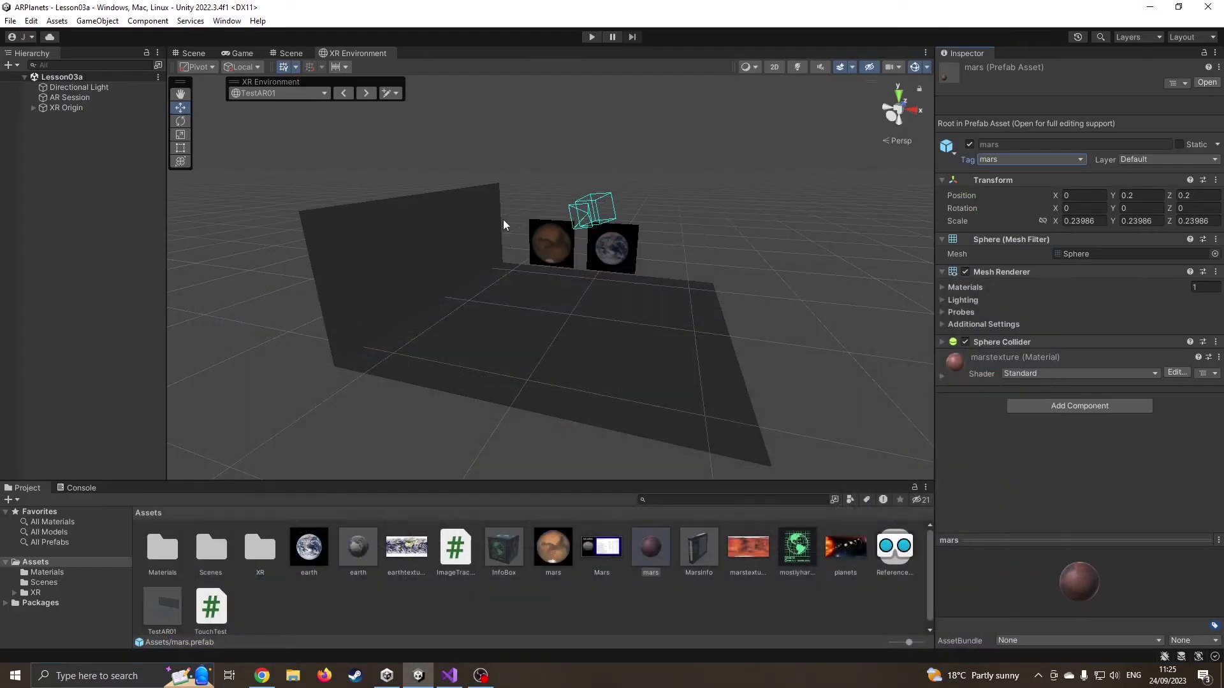
{"action": "left_click", "coordinate": [70, 109]}
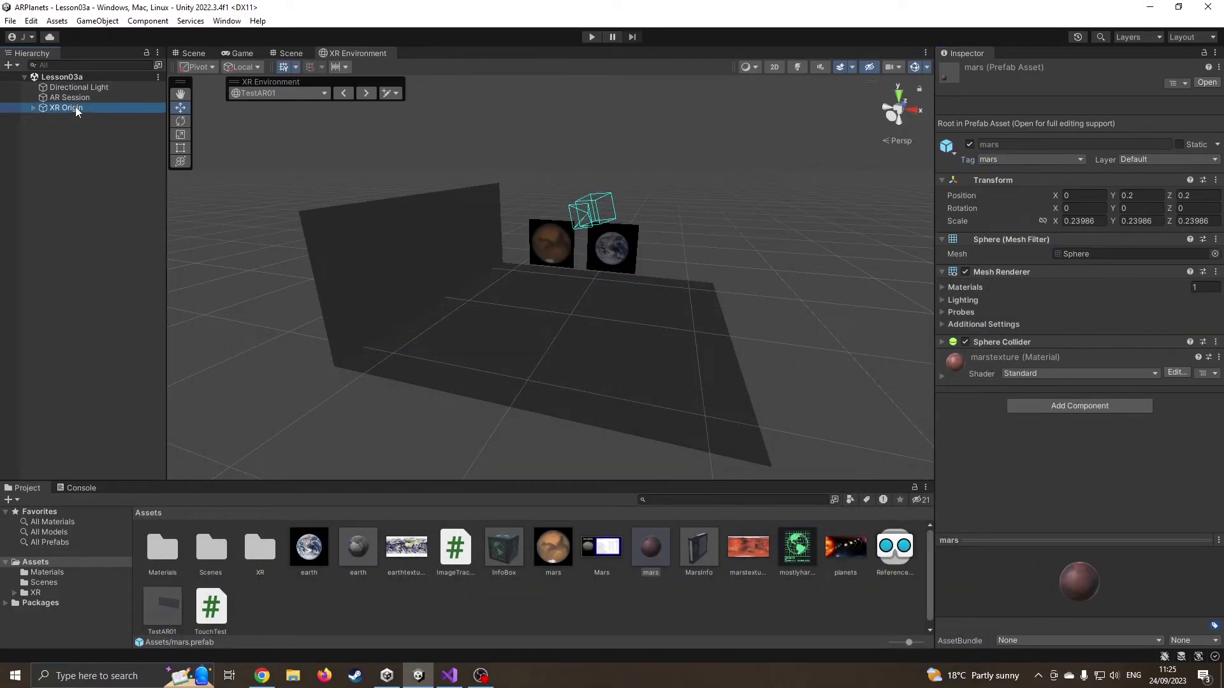
{"action": "left_click_drag", "start_coordinate": [215, 609], "coordinate": [1032, 529]}
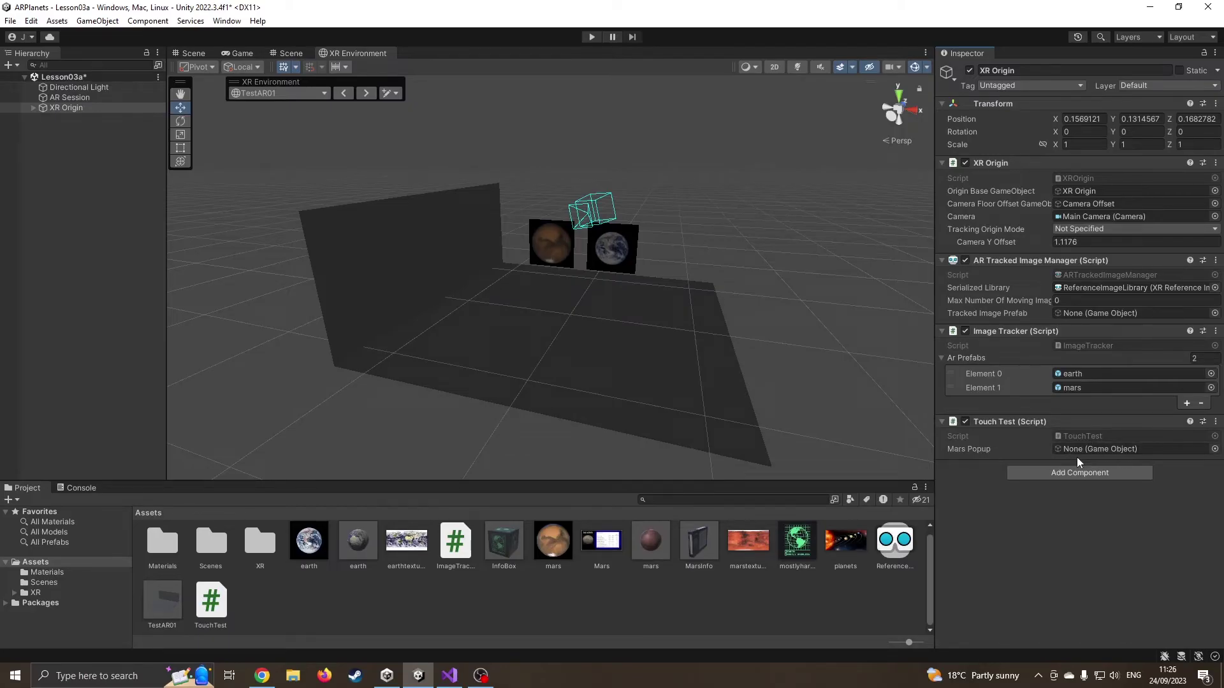
{"action": "left_click_drag", "start_coordinate": [697, 553], "coordinate": [1084, 453]}
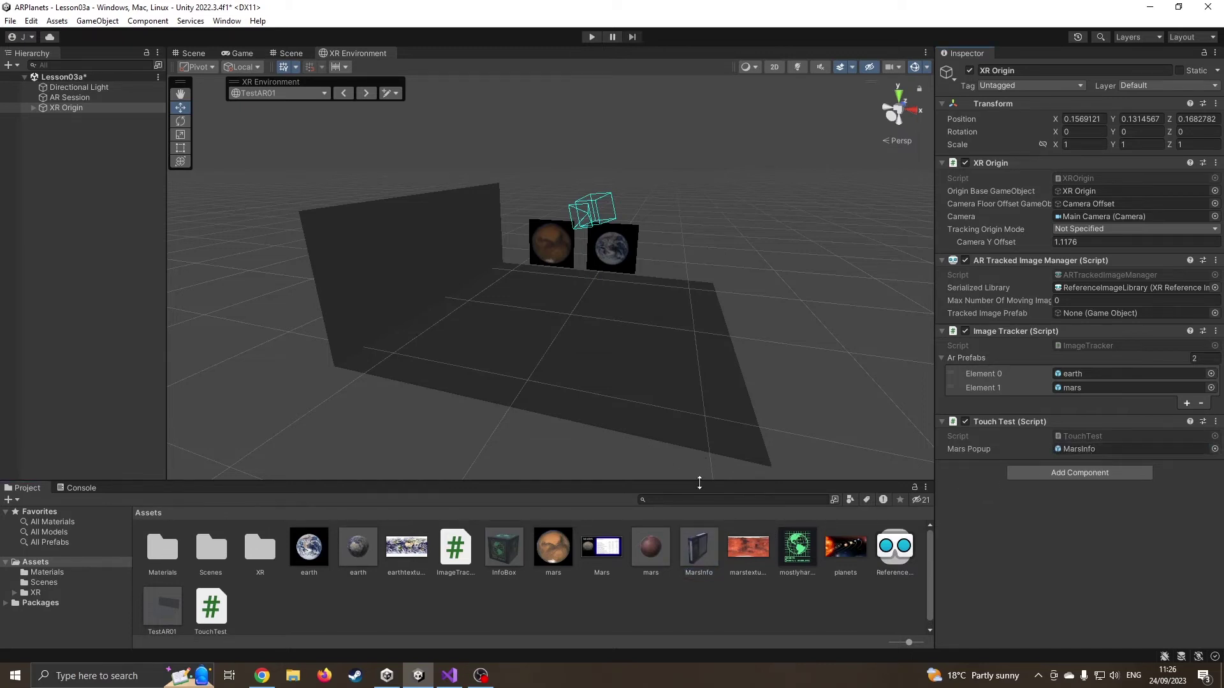
Step: Run the scene, show the console with more height, and test a touch on the empty wall beside Mars
{"action": "left_click", "coordinate": [592, 36]}
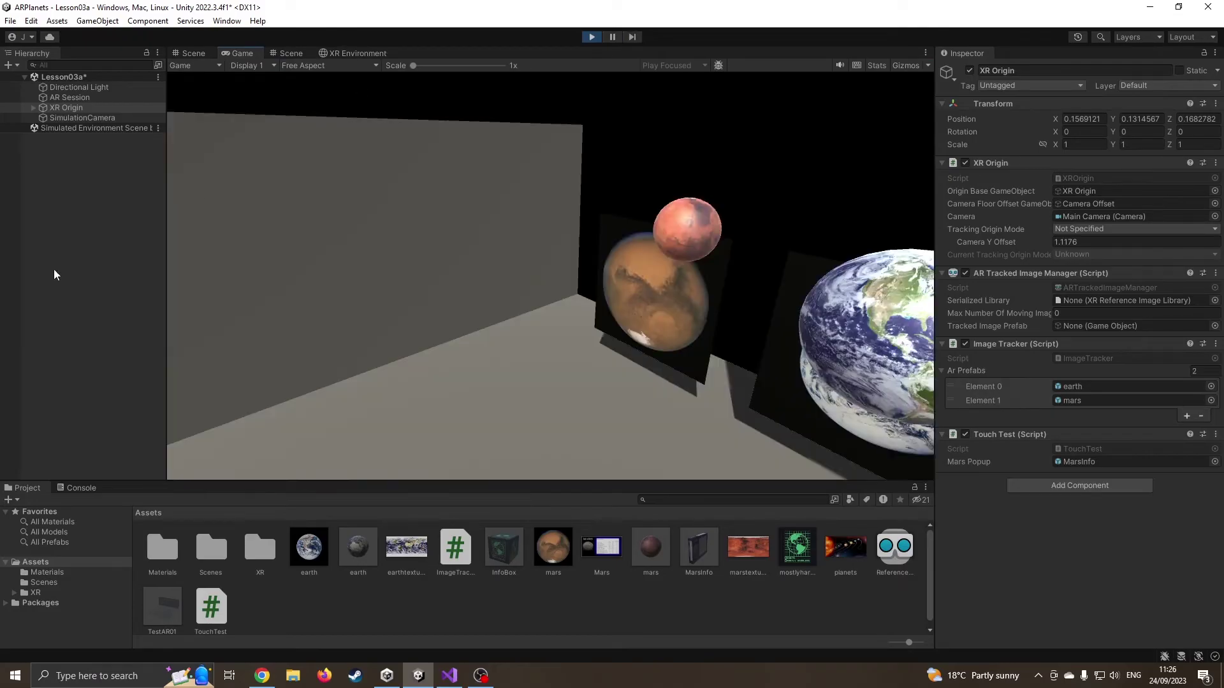
{"action": "left_click", "coordinate": [83, 489]}
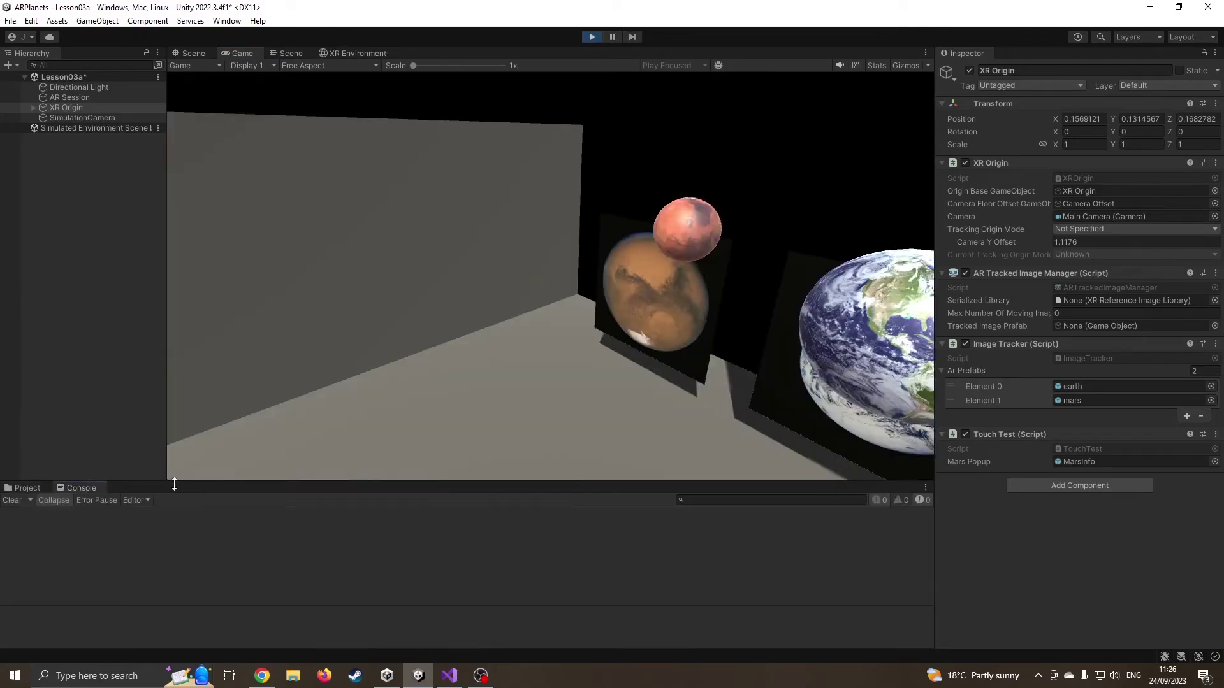
{"action": "left_click_drag", "start_coordinate": [174, 484], "coordinate": [174, 466]}
{"action": "left_click", "coordinate": [522, 177]}
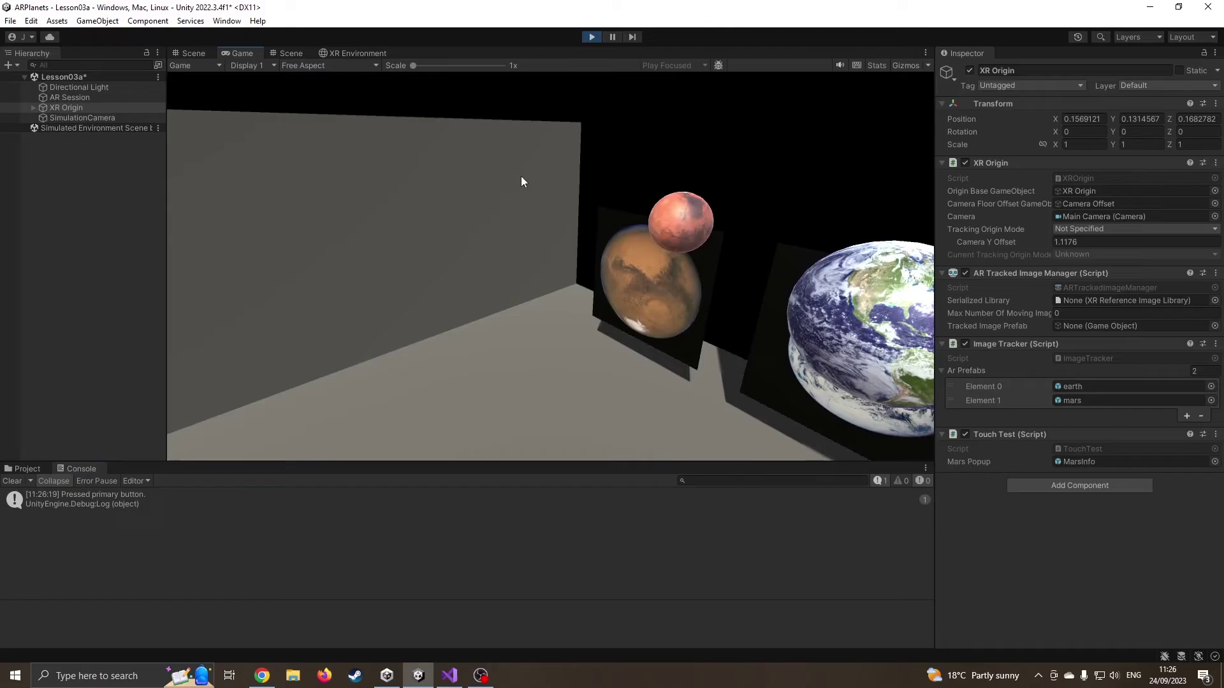
Step: Test touches on the empty wall, Earth and Mars, look at the Mars popup from another angle, and stop the run
{"action": "left_click", "coordinate": [531, 172]}
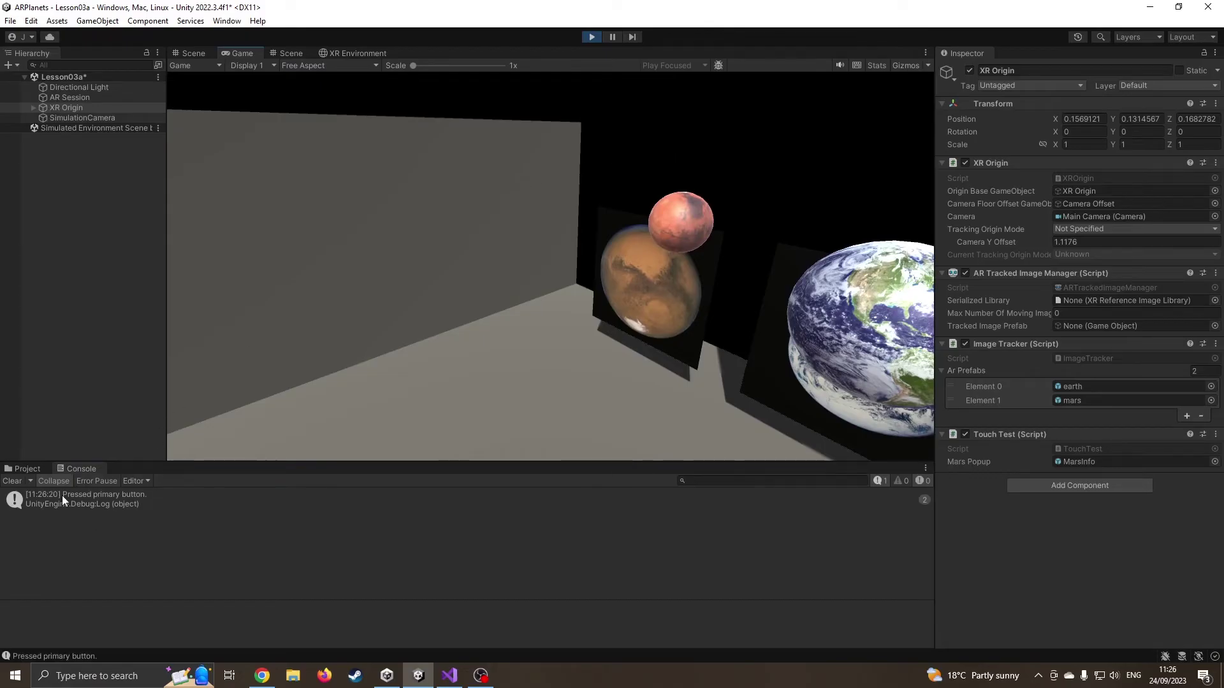
{"action": "left_click", "coordinate": [373, 278]}
{"action": "left_click", "coordinate": [854, 322]}
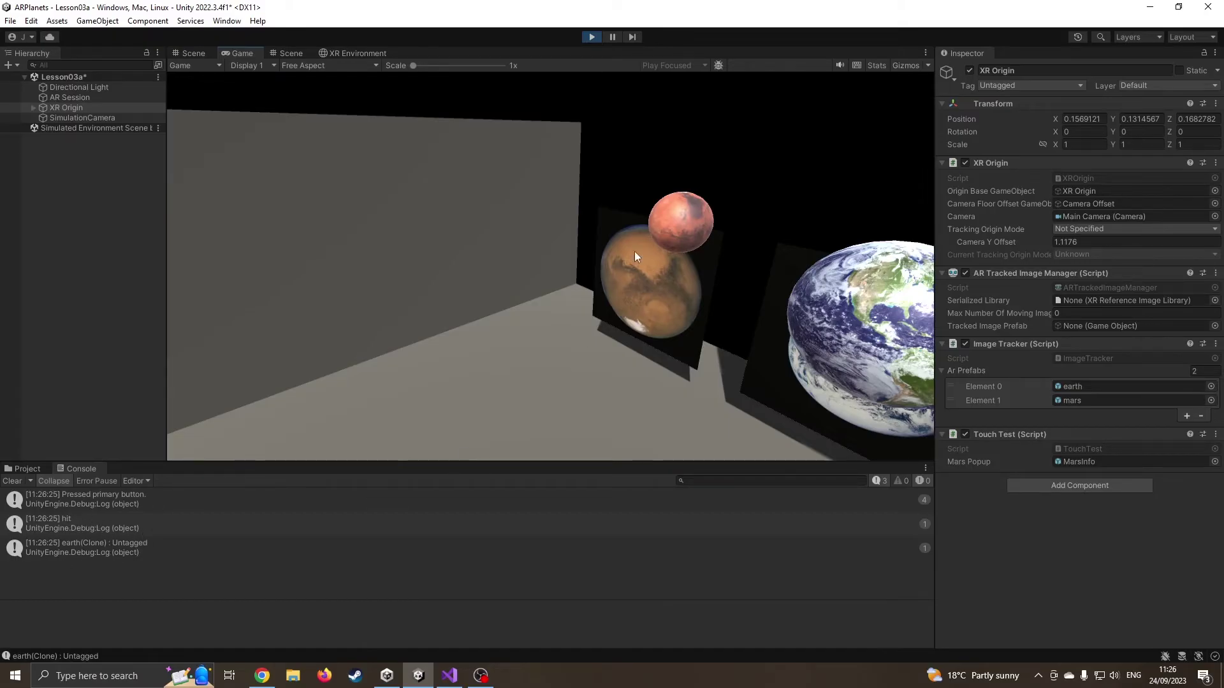
{"action": "left_click", "coordinate": [675, 233]}
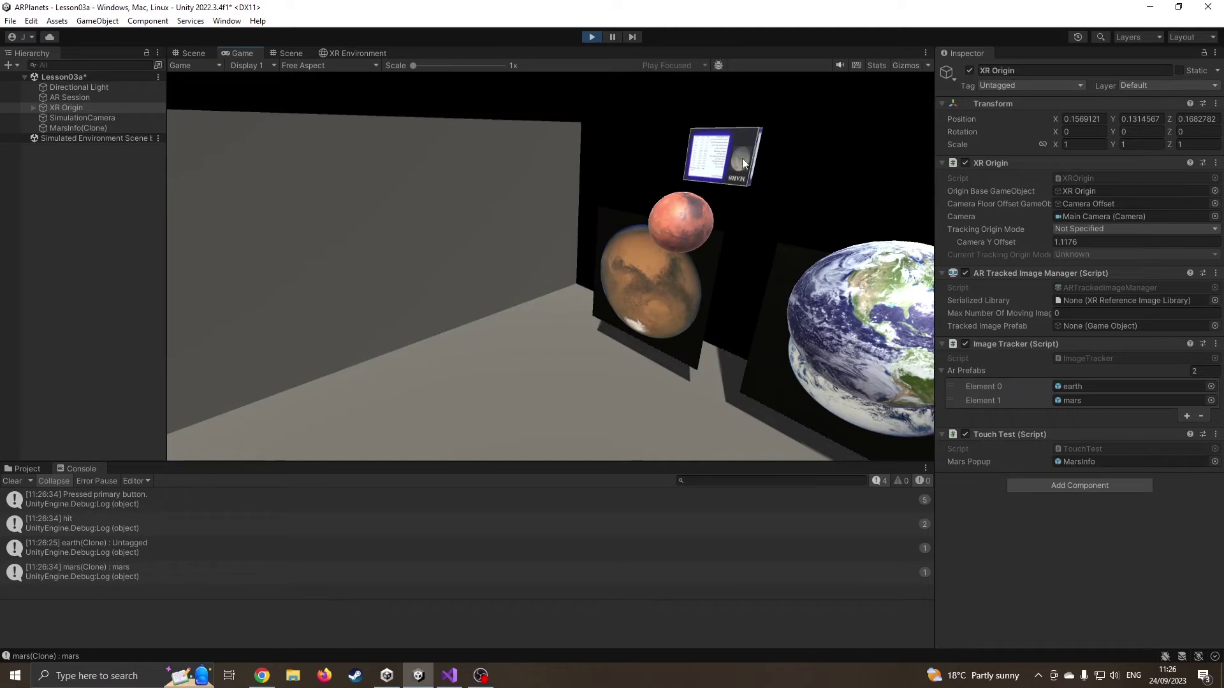
{"action": "right_click_drag", "start_coordinate": [626, 217], "coordinate": [651, 243]}
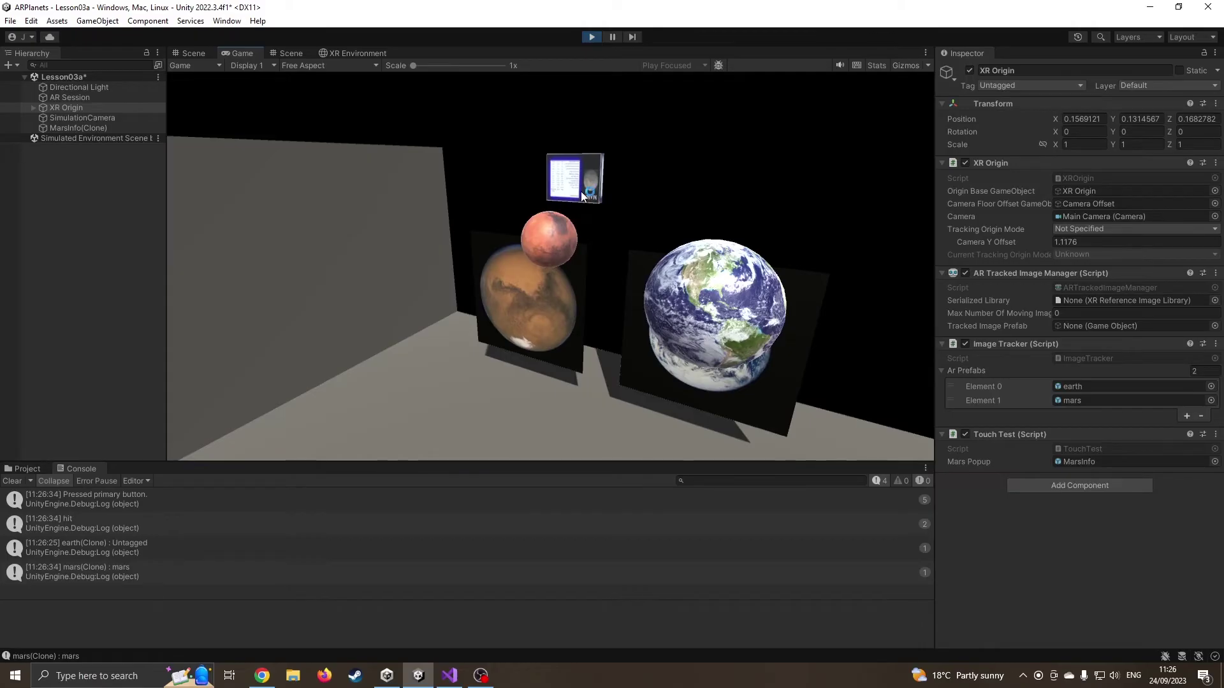
{"action": "left_click", "coordinate": [591, 37]}
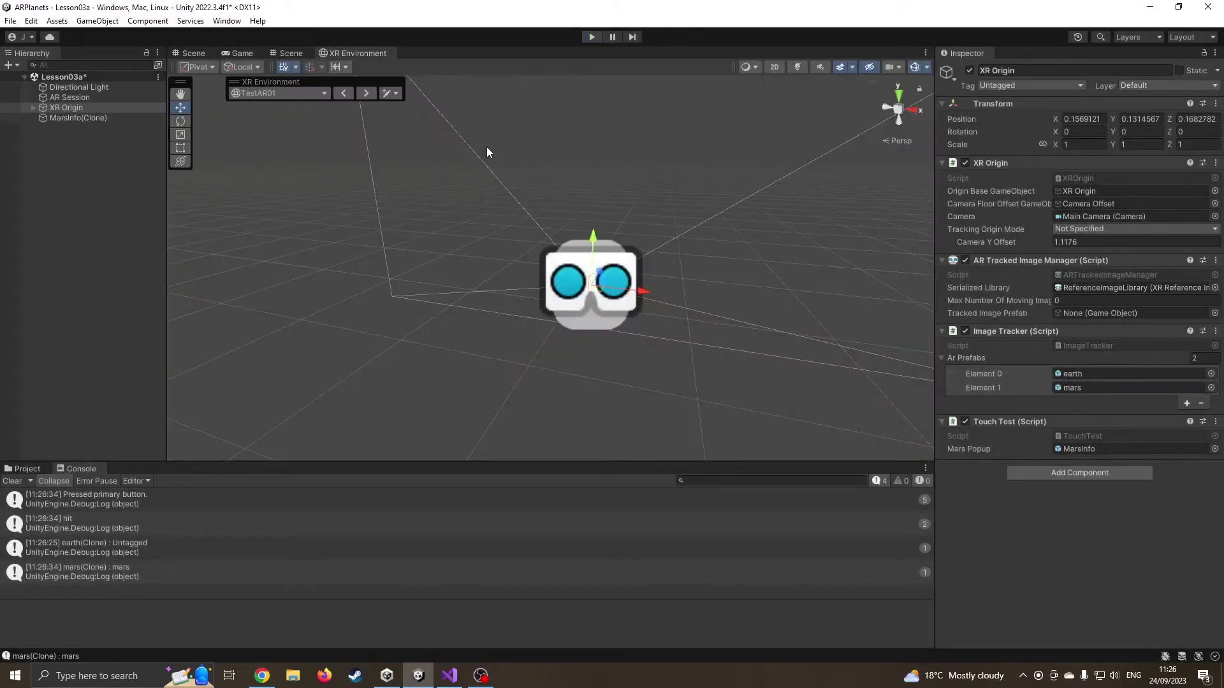
Step: Open the TestAR01 environment for editing and set the MarsInfo prefab's Z rotation to 0
{"action": "left_click", "coordinate": [387, 93]}
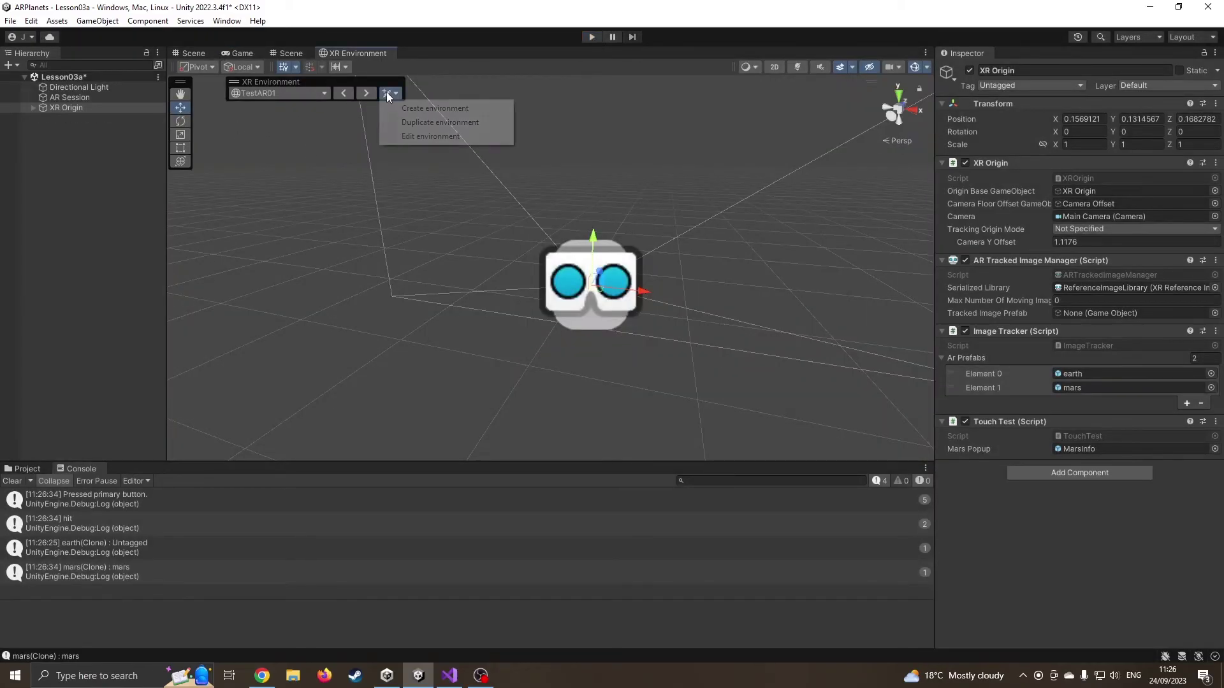
{"action": "left_click", "coordinate": [407, 135]}
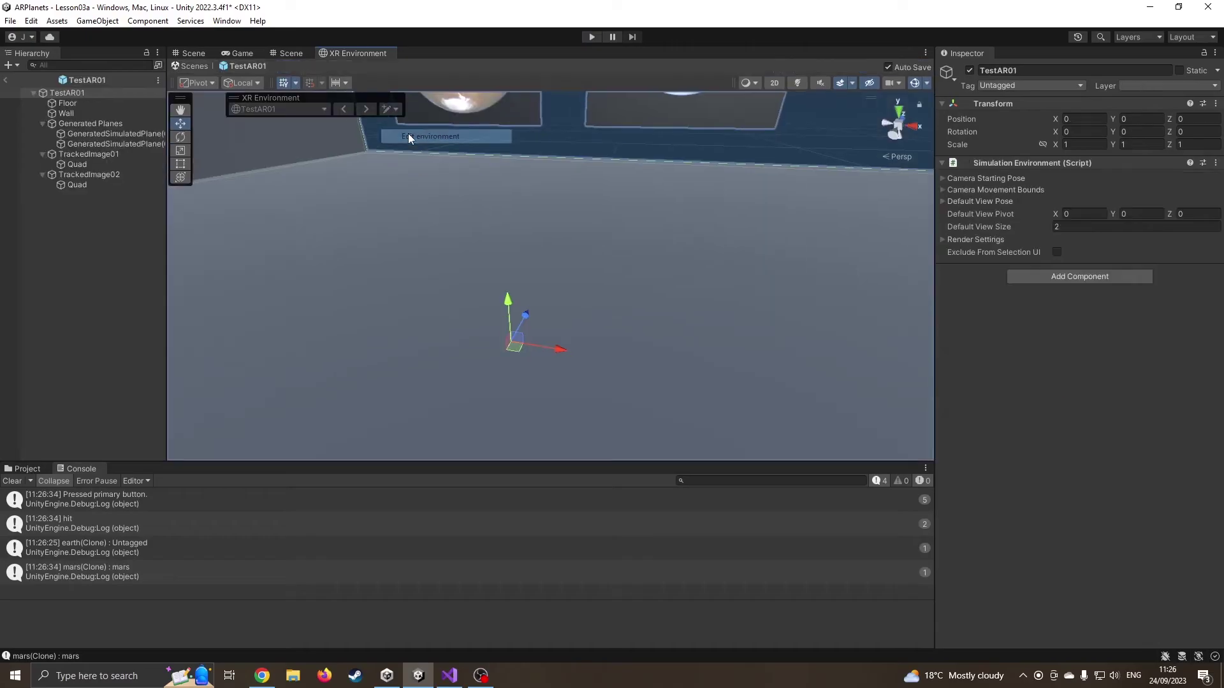
{"action": "left_click", "coordinate": [26, 469]}
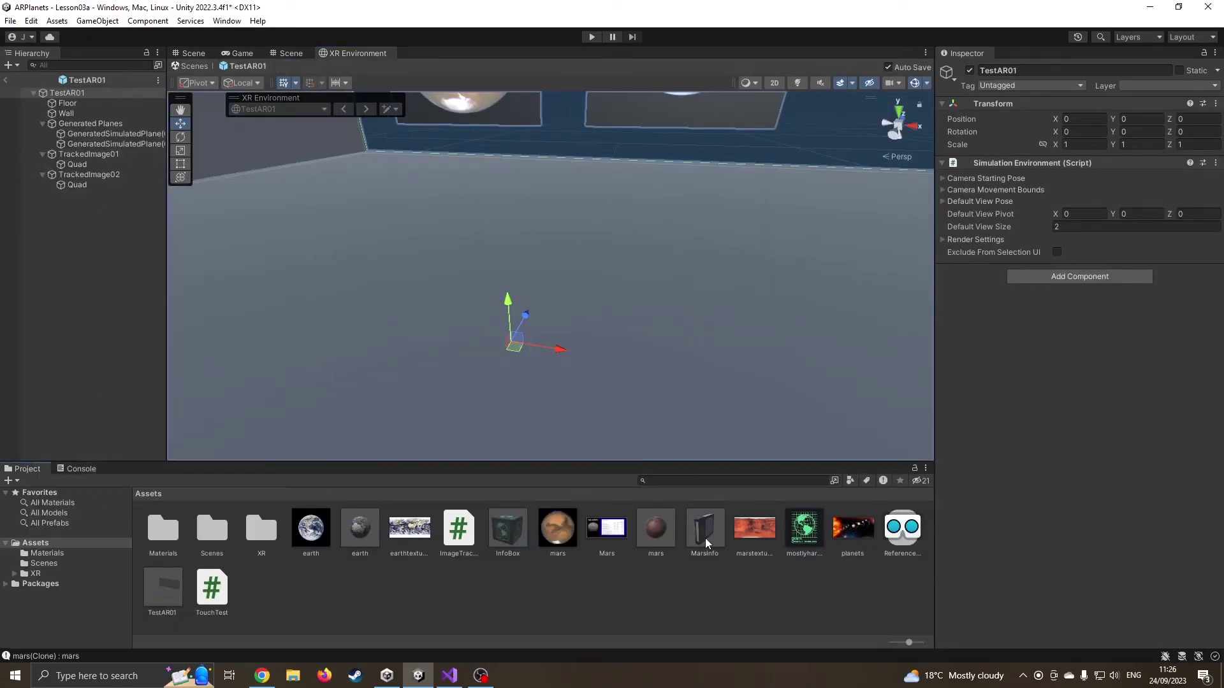
{"action": "mouse_move", "coordinate": [704, 542]}
{"action": "left_mouse_down"}
{"action": "mouse_move", "coordinate": [89, 338]}
{"action": "mouse_move", "coordinate": [85, 307]}
{"action": "mouse_move", "coordinate": [739, 522]}
{"action": "mouse_move", "coordinate": [699, 540]}
{"action": "left_mouse_up"}
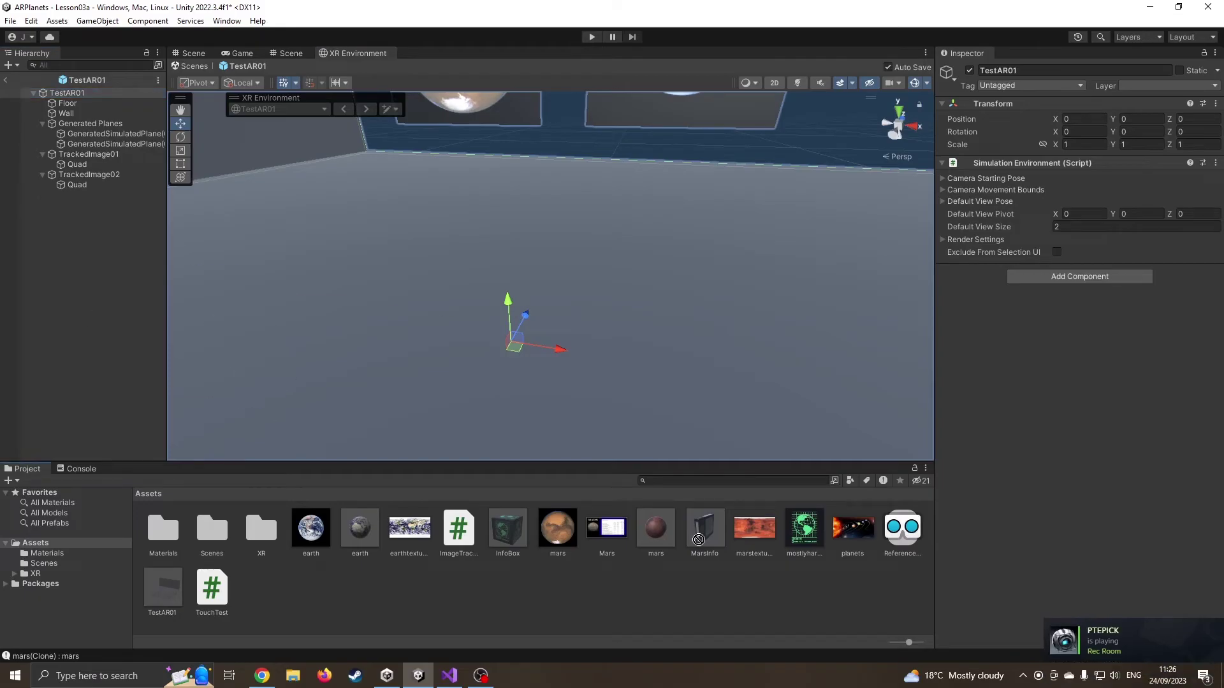
{"action": "left_click", "coordinate": [705, 531]}
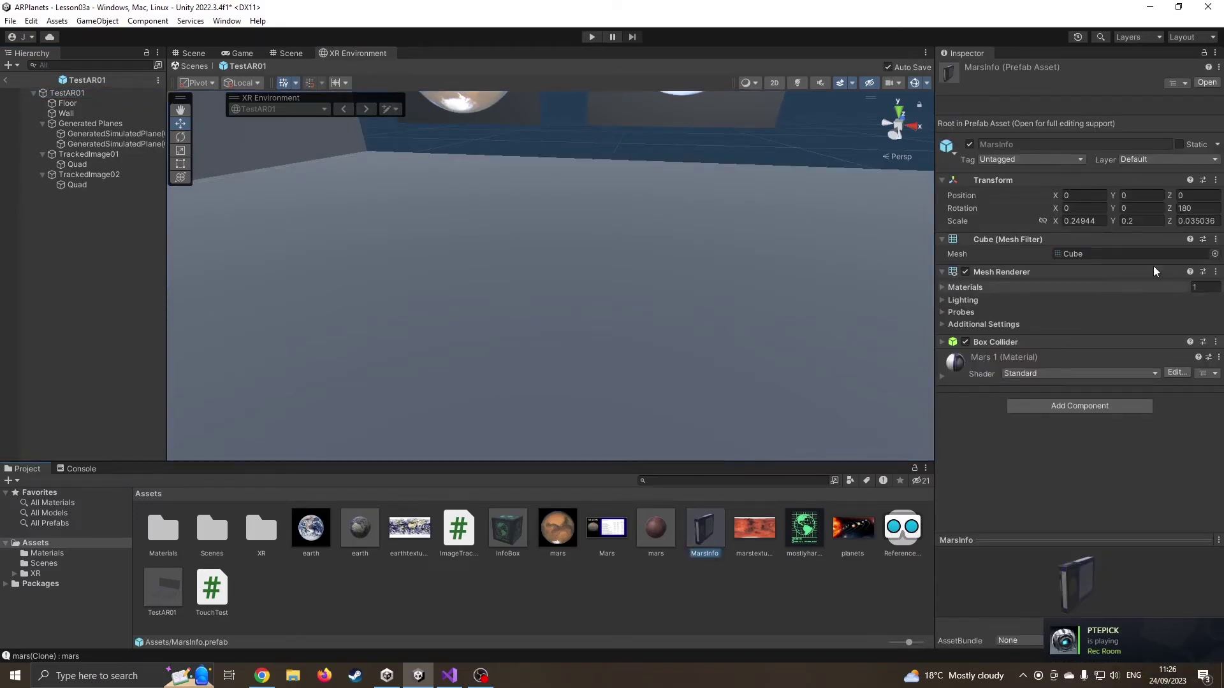
{"action": "left_click", "coordinate": [1196, 208]}
{"action": "type", "text": "0"}
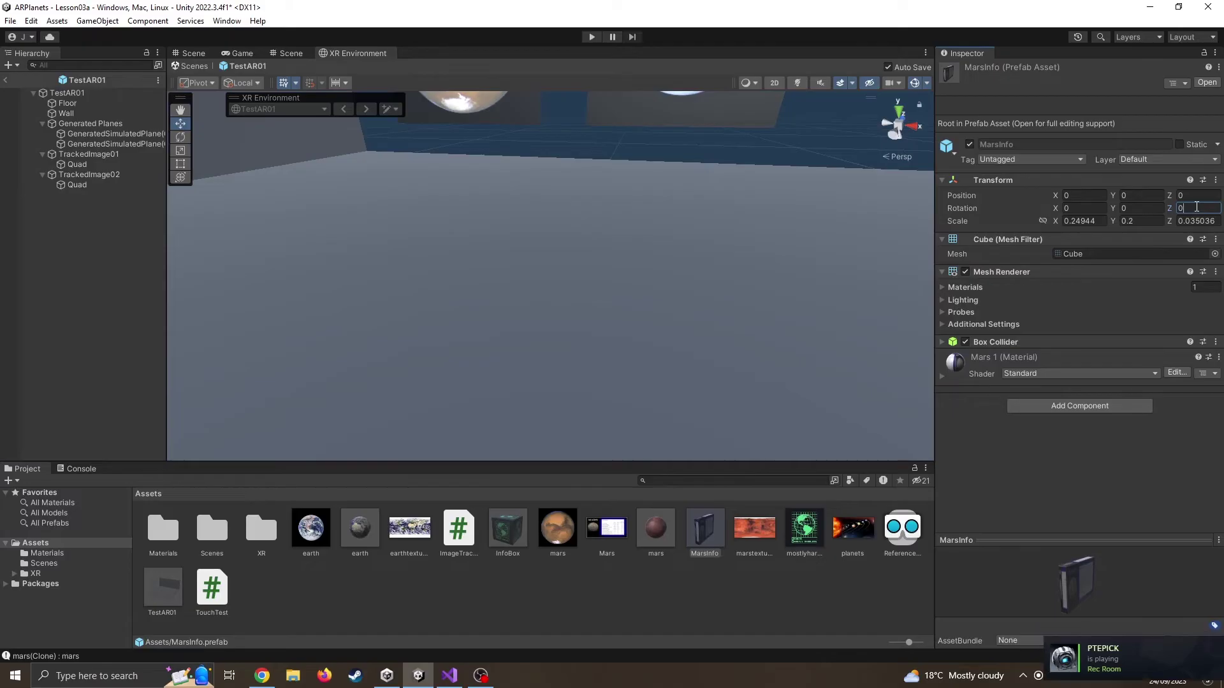
Step: Run the scene again, touch Mars to check the popup's orientation, and stop the run
{"action": "left_click", "coordinate": [592, 38]}
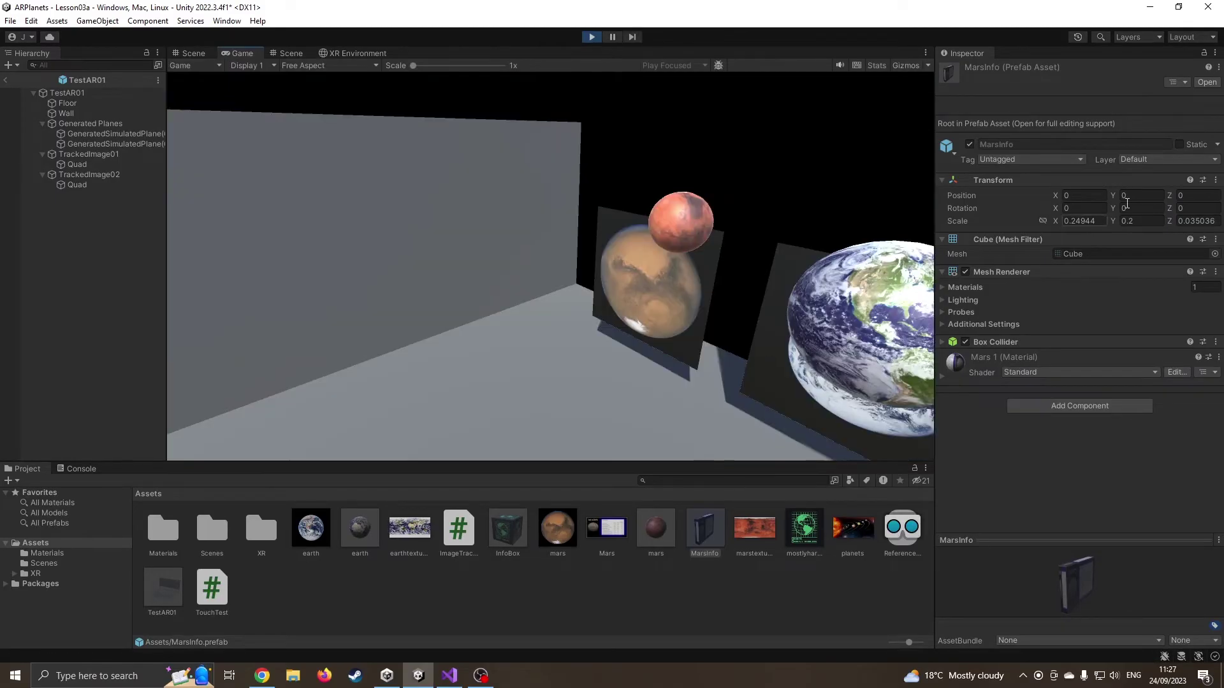
{"action": "left_click", "coordinate": [679, 231]}
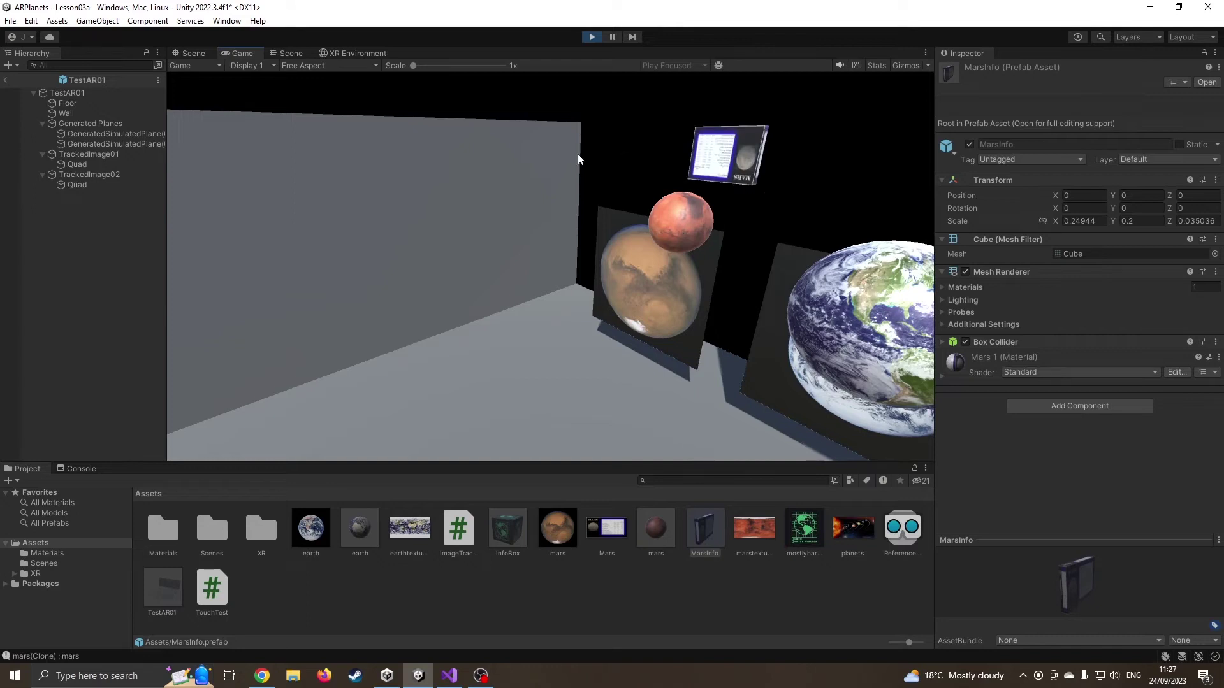
{"action": "left_click", "coordinate": [589, 38]}
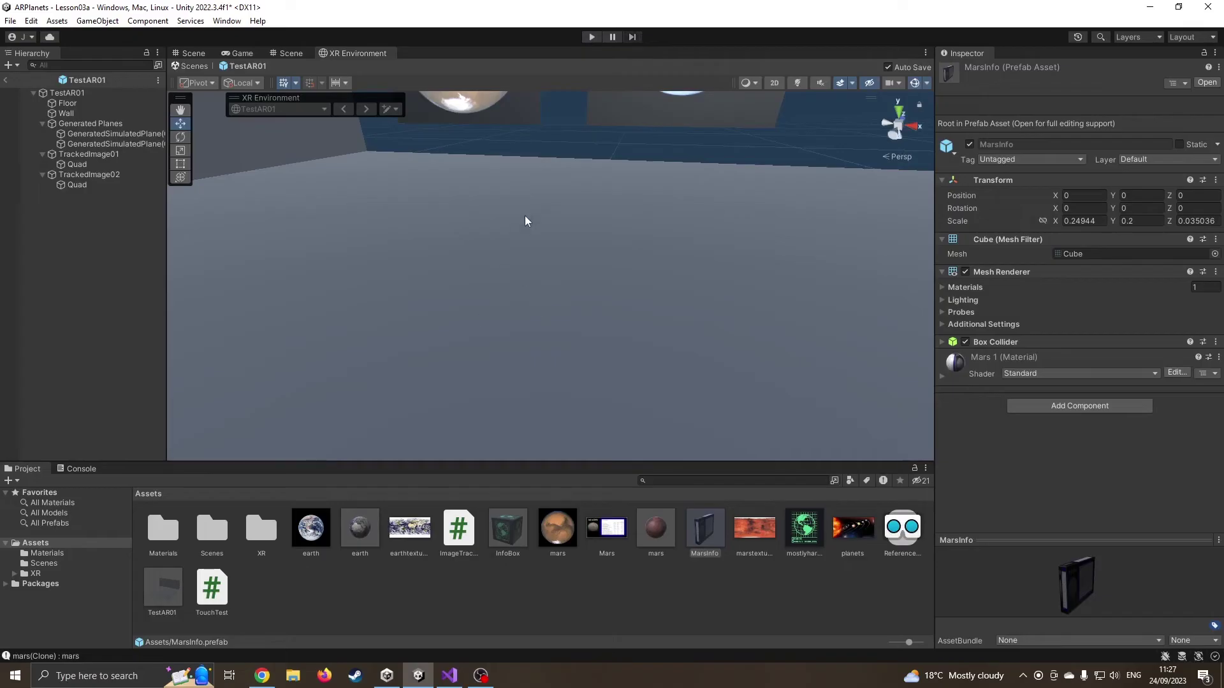
Step: Add a 3D cube to the TestAR01 environment
{"action": "scroll", "coordinate": [525, 221], "scroll_direction": "down", "scroll_amount": 5}
{"action": "scroll", "coordinate": [551, 319], "scroll_direction": "up", "scroll_amount": 3}
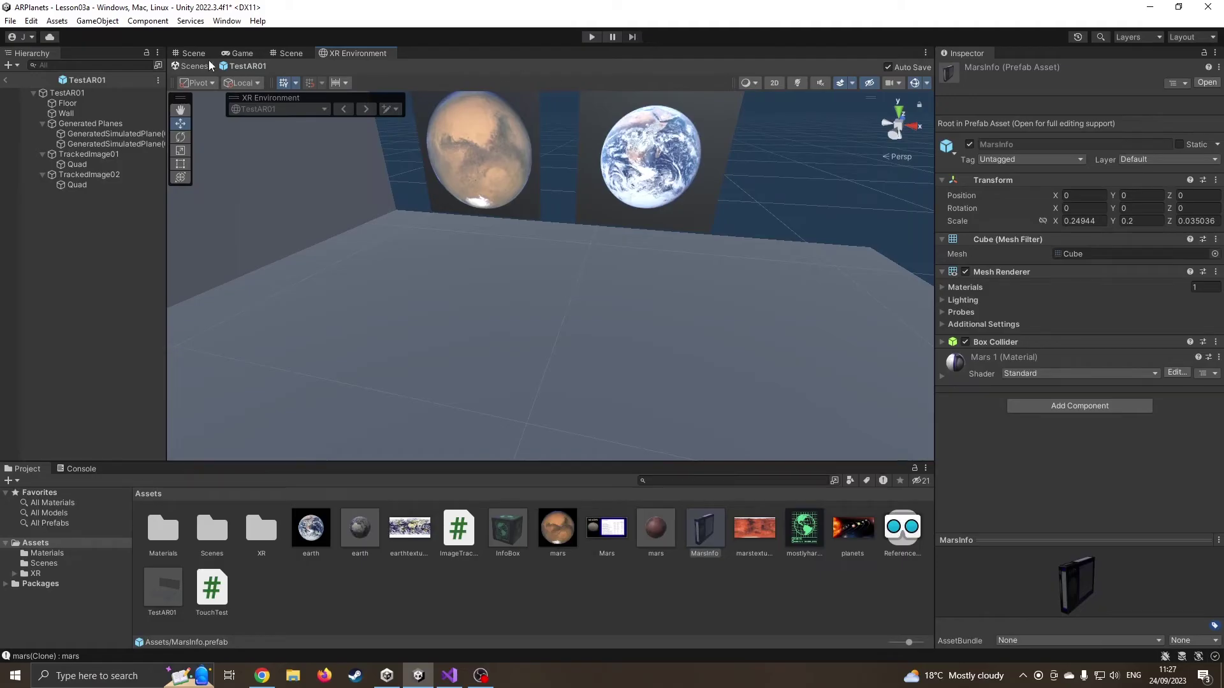
{"action": "left_click", "coordinate": [154, 218]}
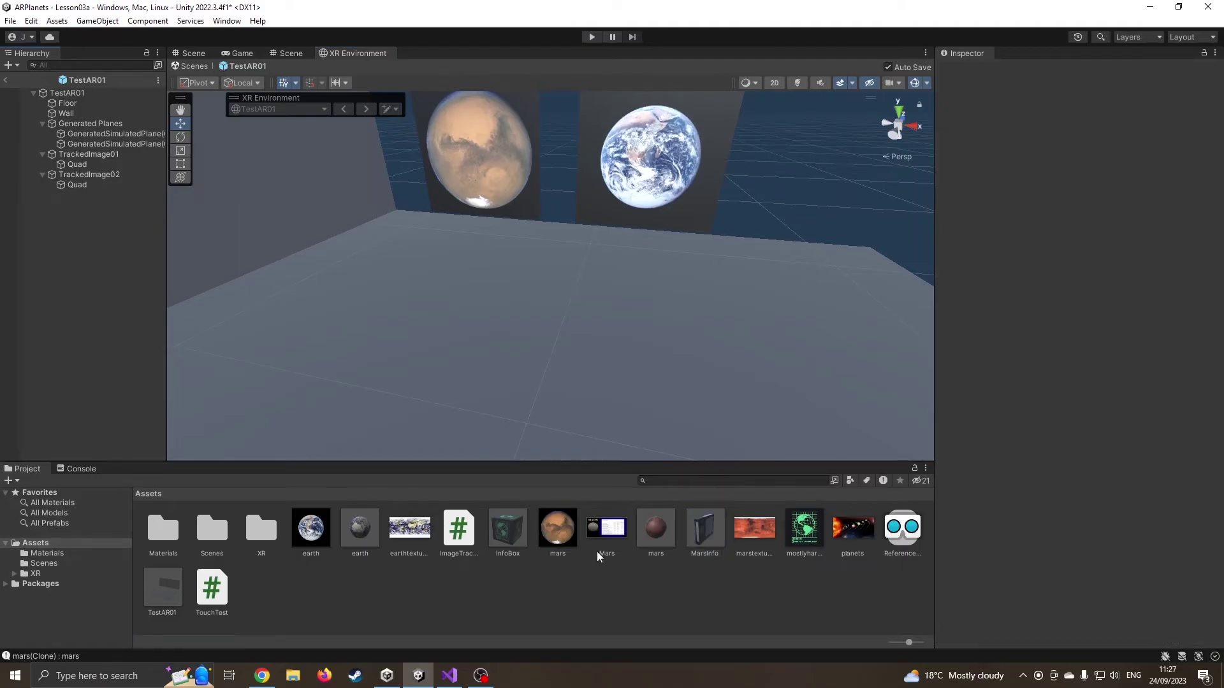
{"action": "right_click", "coordinate": [116, 261]}
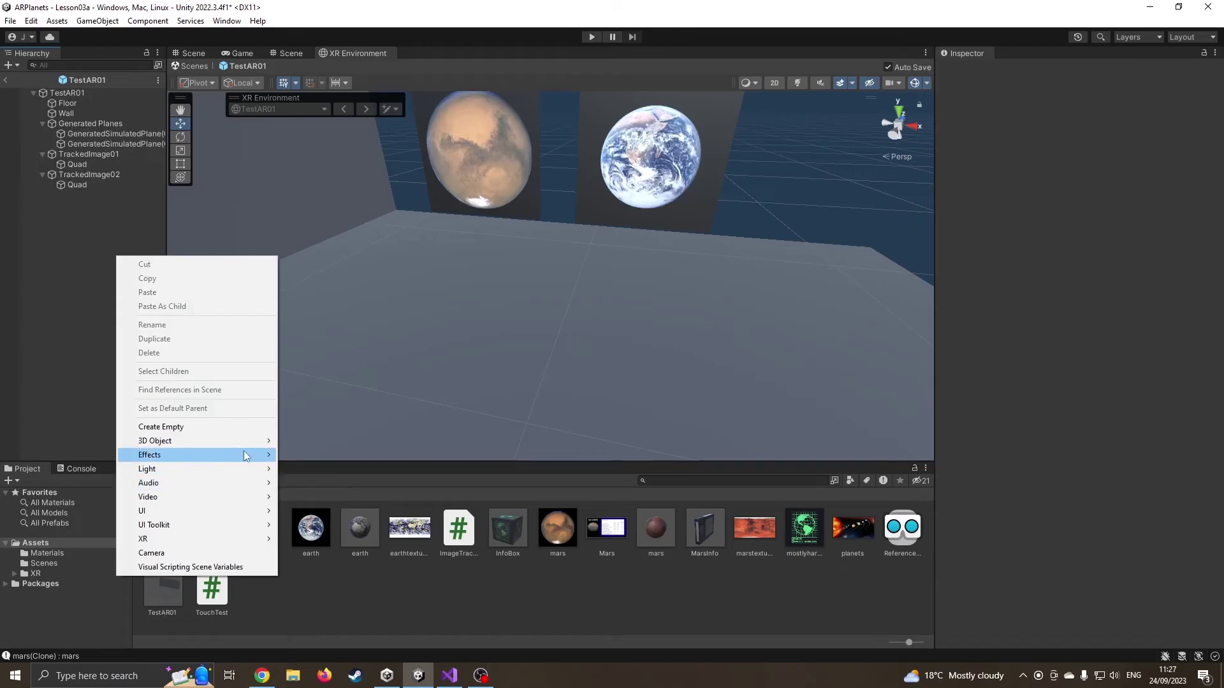
{"action": "mouse_move", "coordinate": [250, 441]}
{"action": "left_click", "coordinate": [305, 441]}
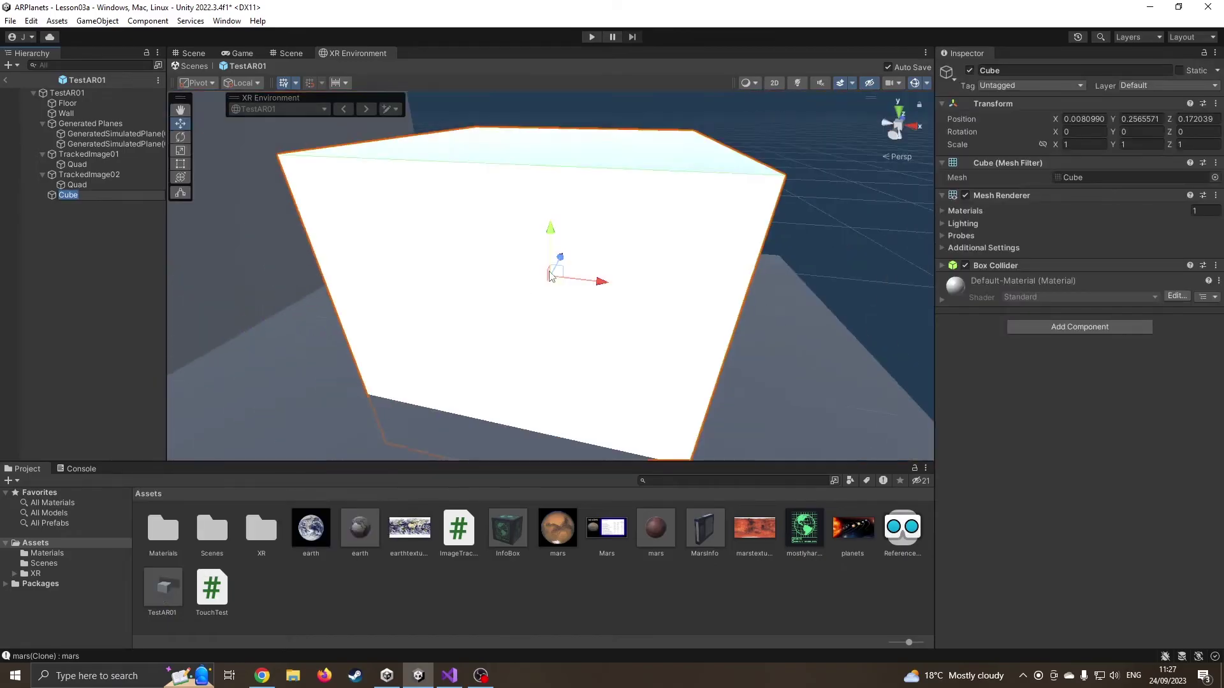
Step: Set the new cube's scale to 0.2 on X, Y and Z
{"action": "scroll", "coordinate": [550, 275], "scroll_direction": "down", "scroll_amount": 3}
{"action": "left_click", "coordinate": [1087, 144]}
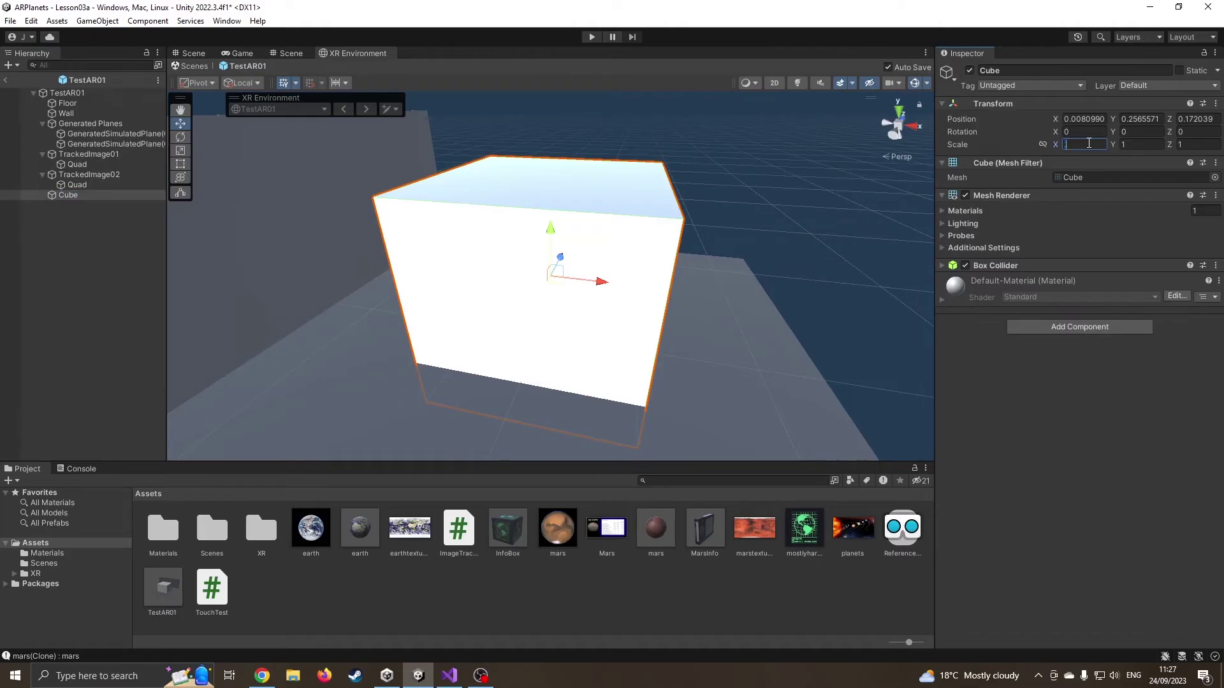
{"action": "key", "text": "Tab"}
{"action": "type", "text": "2"}
{"action": "left_click", "coordinate": [1089, 144]}
{"action": "type", "text": "0.2"}
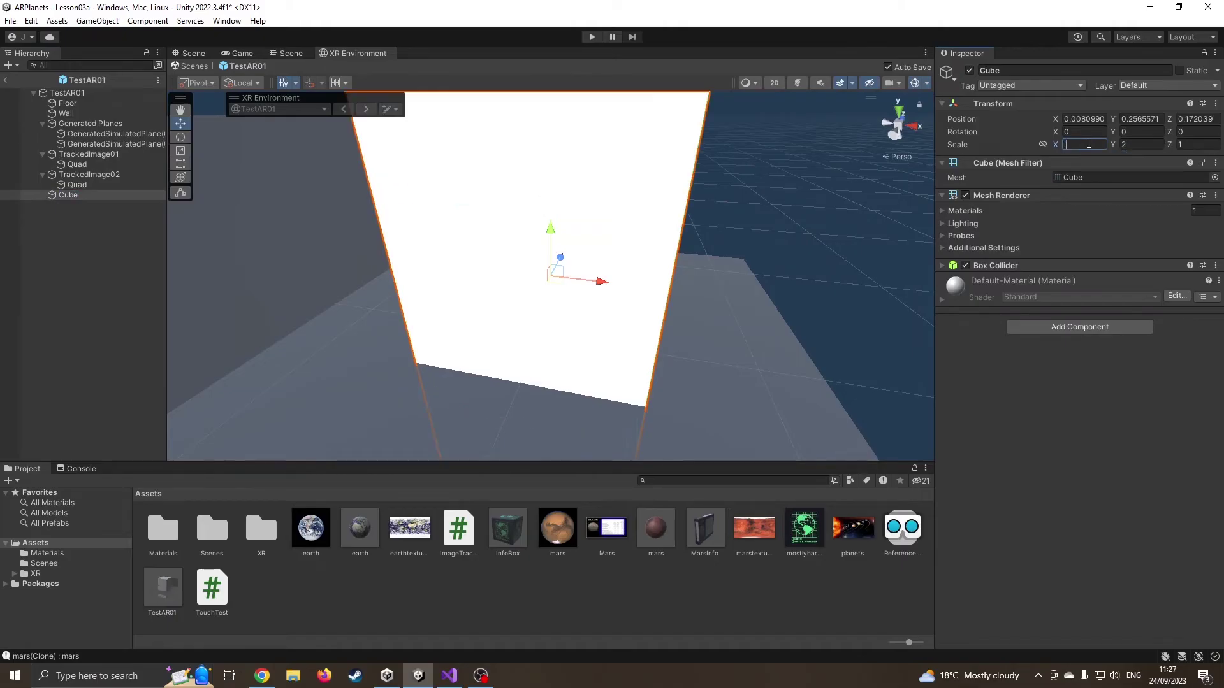
{"action": "key", "text": "Tab"}
{"action": "type", "text": ".2"}
{"action": "key", "text": "Tab"}
{"action": "type", "text": ".2"}
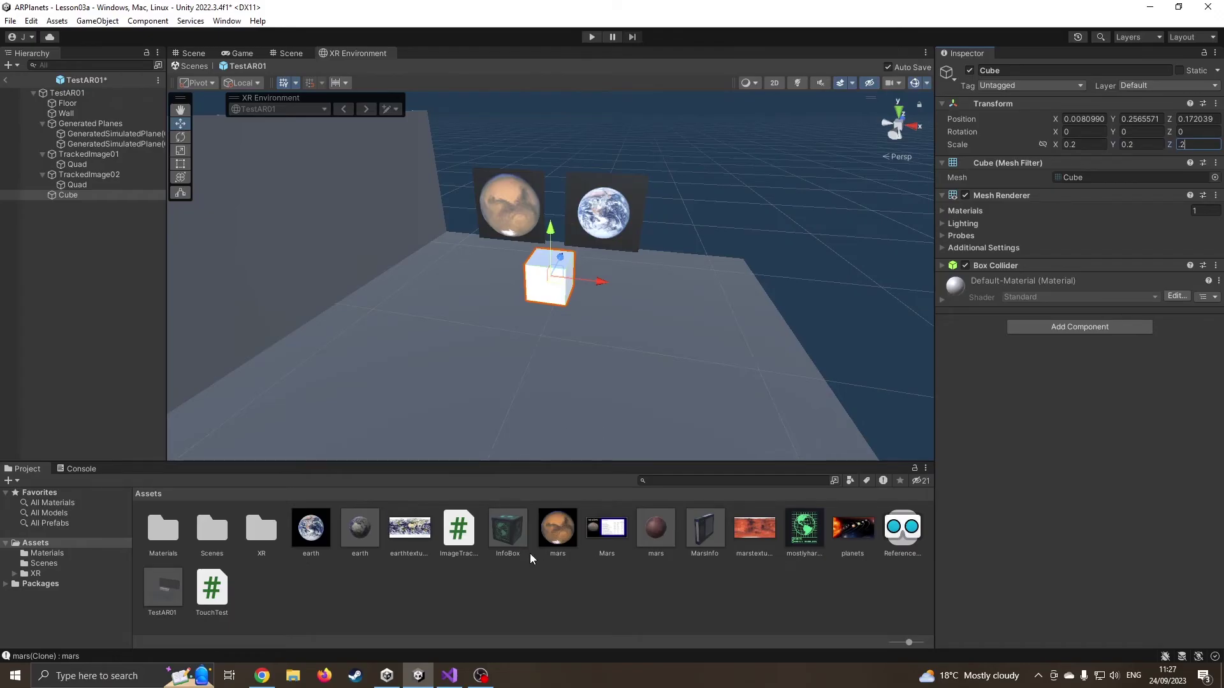
Step: Apply the mostlyharmless image to the cube and thin it along Z to a scale of about 0.026
{"action": "left_click_drag", "start_coordinate": [513, 537], "coordinate": [536, 586]}
{"action": "left_click_drag", "start_coordinate": [799, 522], "coordinate": [549, 282]}
{"action": "left_click", "coordinate": [181, 150]}
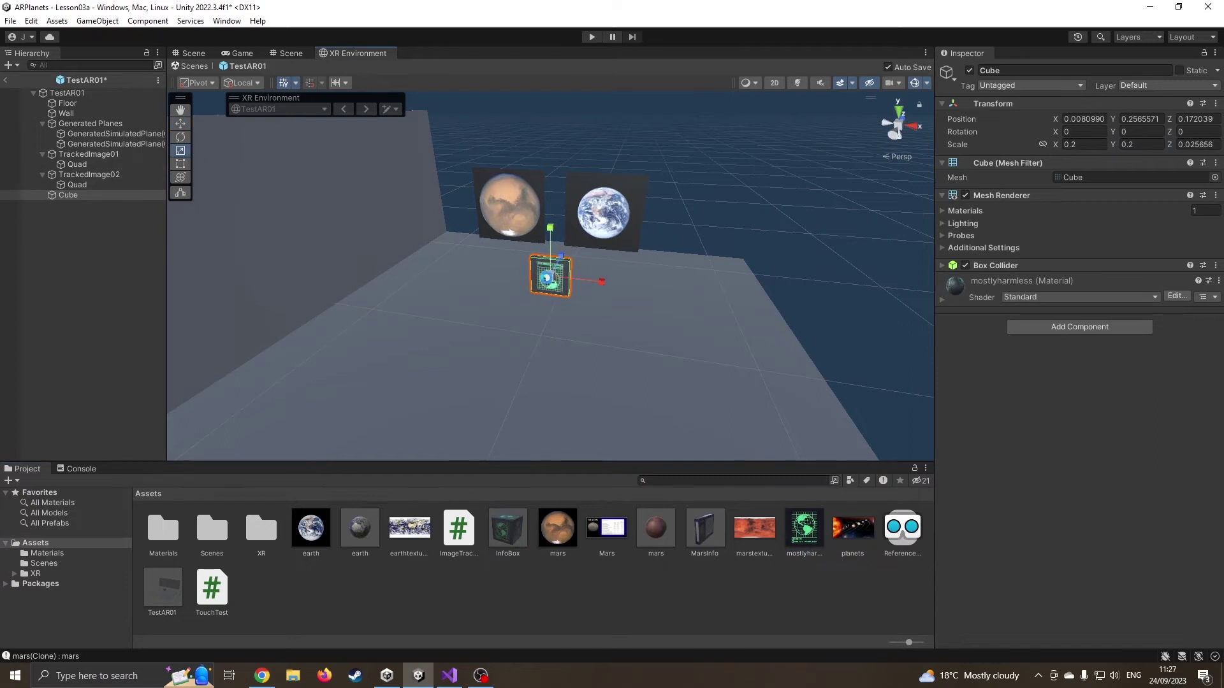
Step: Rename the cube EarthInfo and save it as a prefab in the Assets folder
{"action": "left_click", "coordinate": [90, 194]}
{"action": "left_click", "coordinate": [90, 194]}
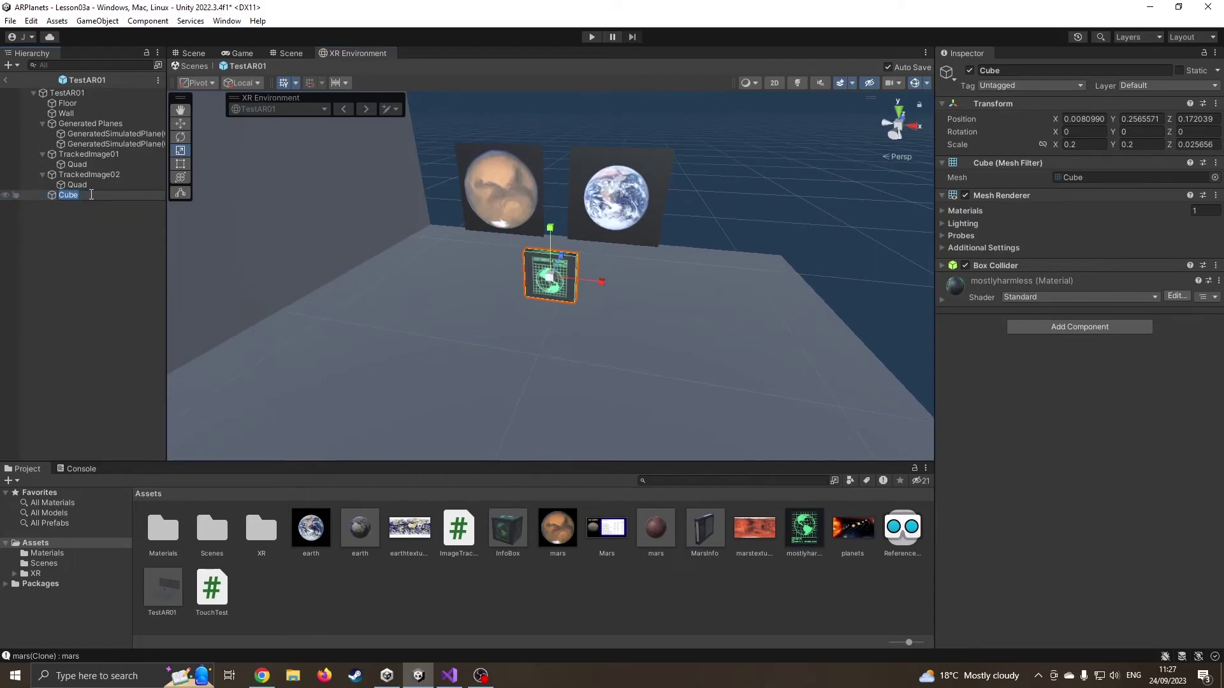
{"action": "type", "text": "Earth"}
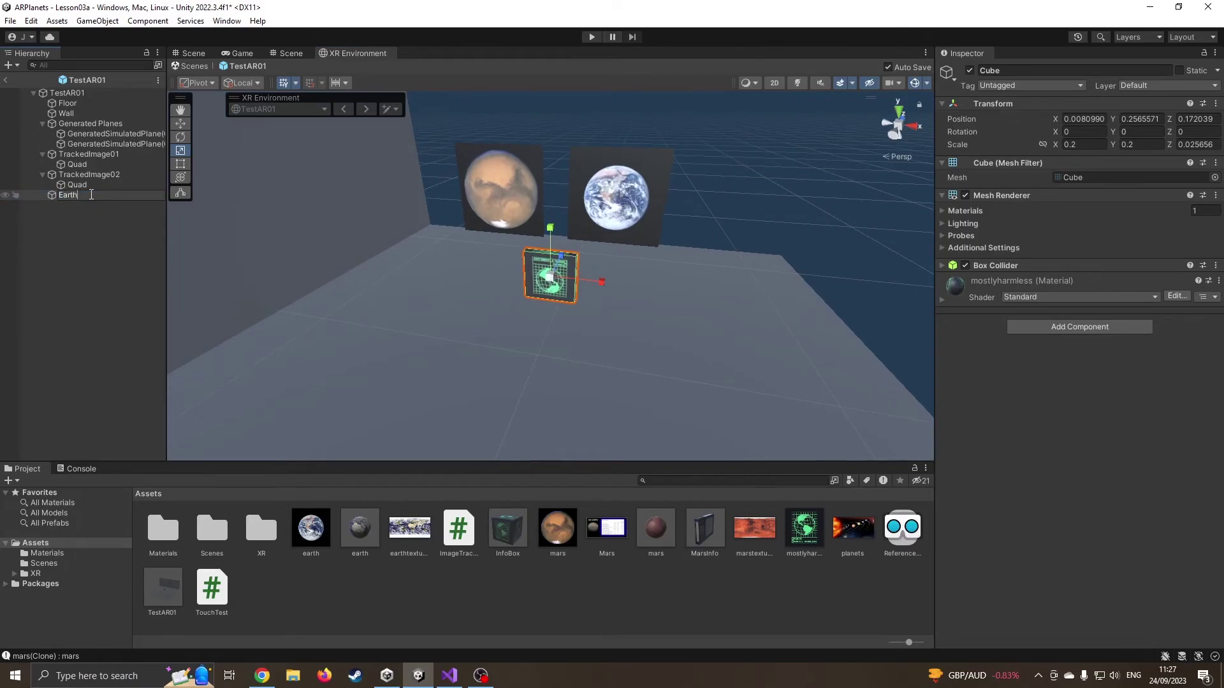
{"action": "type", "text": "Info"}
{"action": "key", "text": "Return"}
{"action": "left_click_drag", "start_coordinate": [90, 193], "coordinate": [456, 593]}
Step: Delete the InfoBox prefab from the Assets folder
{"action": "left_click", "coordinate": [546, 535]}
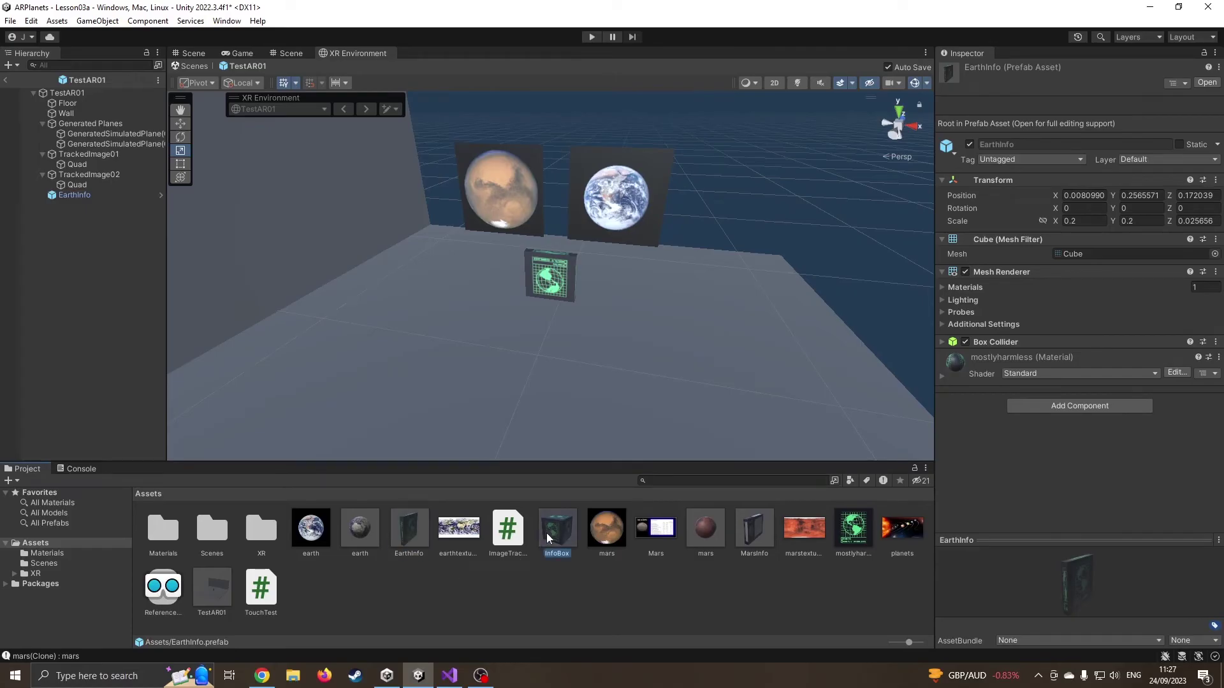
{"action": "key", "text": "Delete"}
{"action": "left_click", "coordinate": [642, 362]}
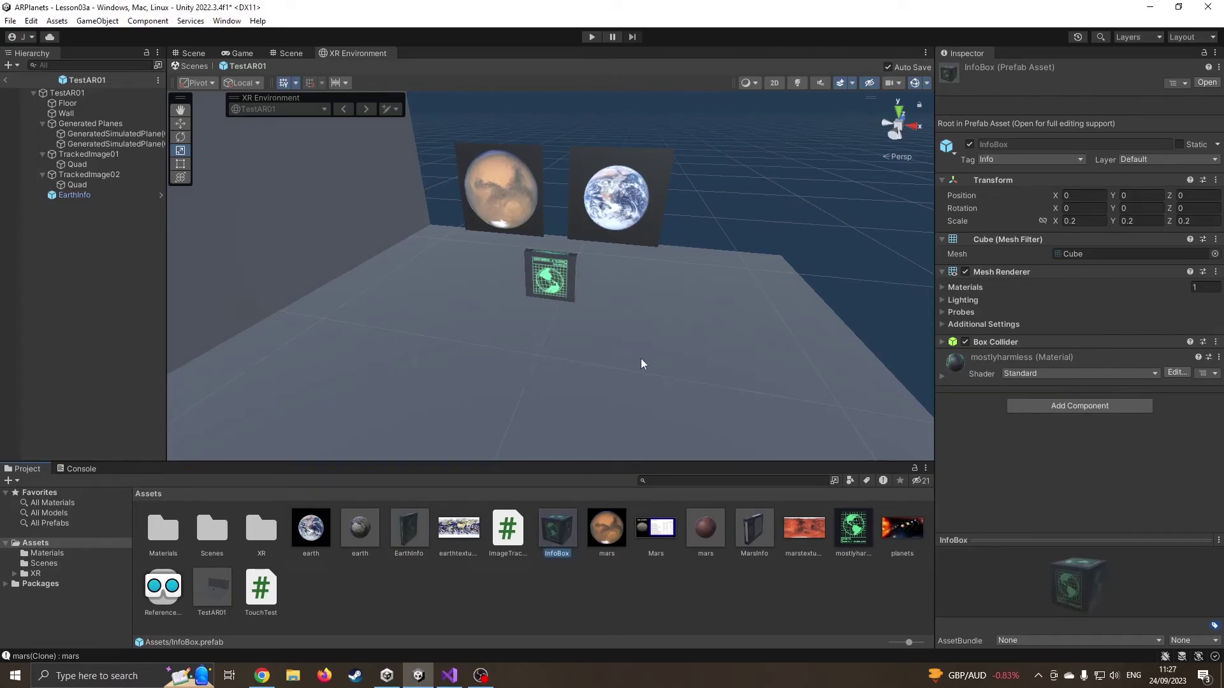
Step: Create a new tag named earthInfo, starting from the EarthInfo prefab's tag setting
{"action": "left_click", "coordinate": [86, 193]}
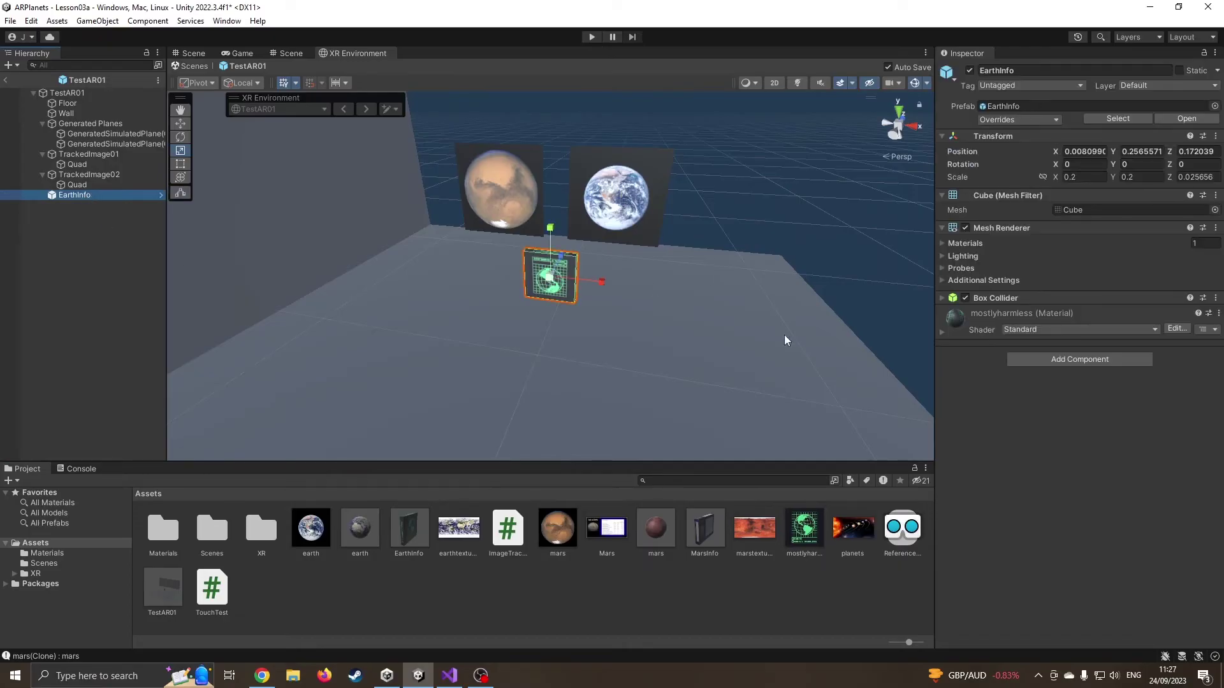
{"action": "left_click", "coordinate": [408, 528]}
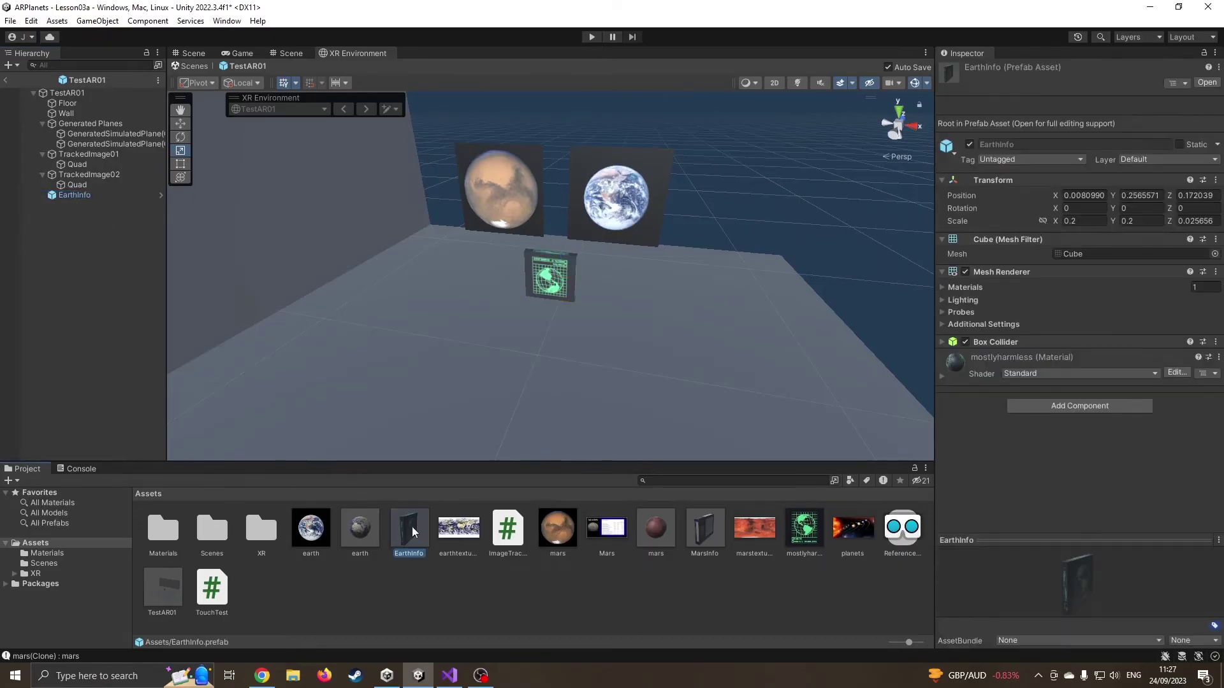
{"action": "left_click", "coordinate": [1026, 160]}
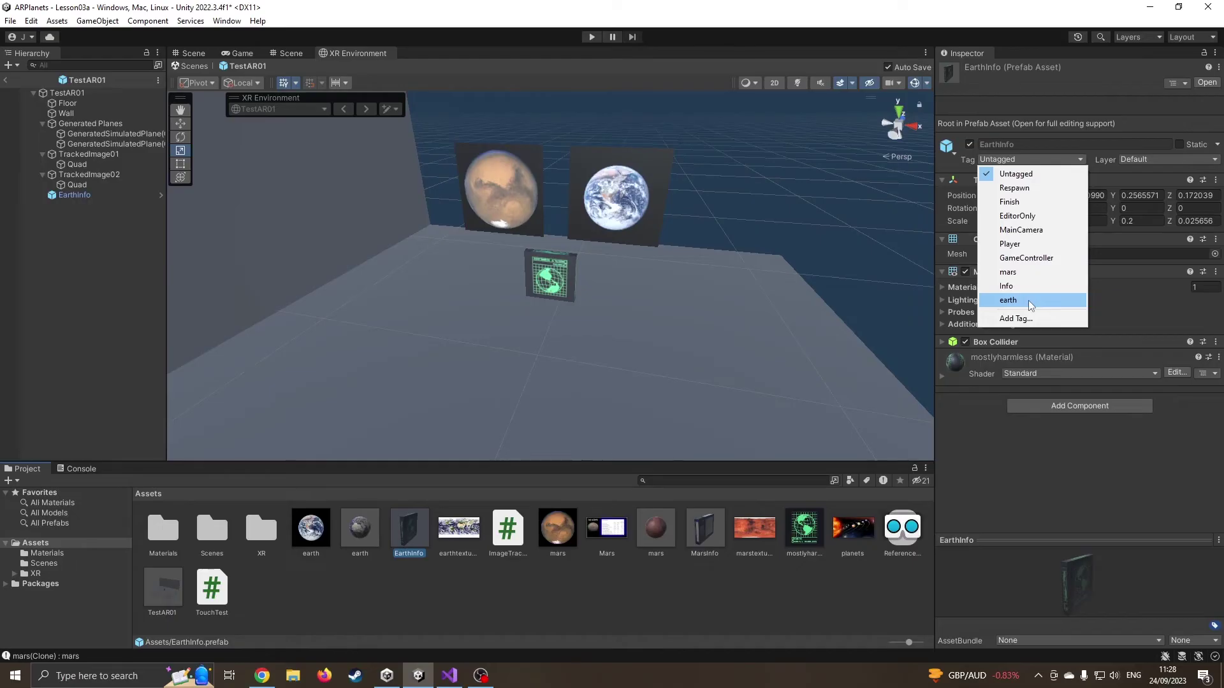
{"action": "left_click", "coordinate": [1026, 317]}
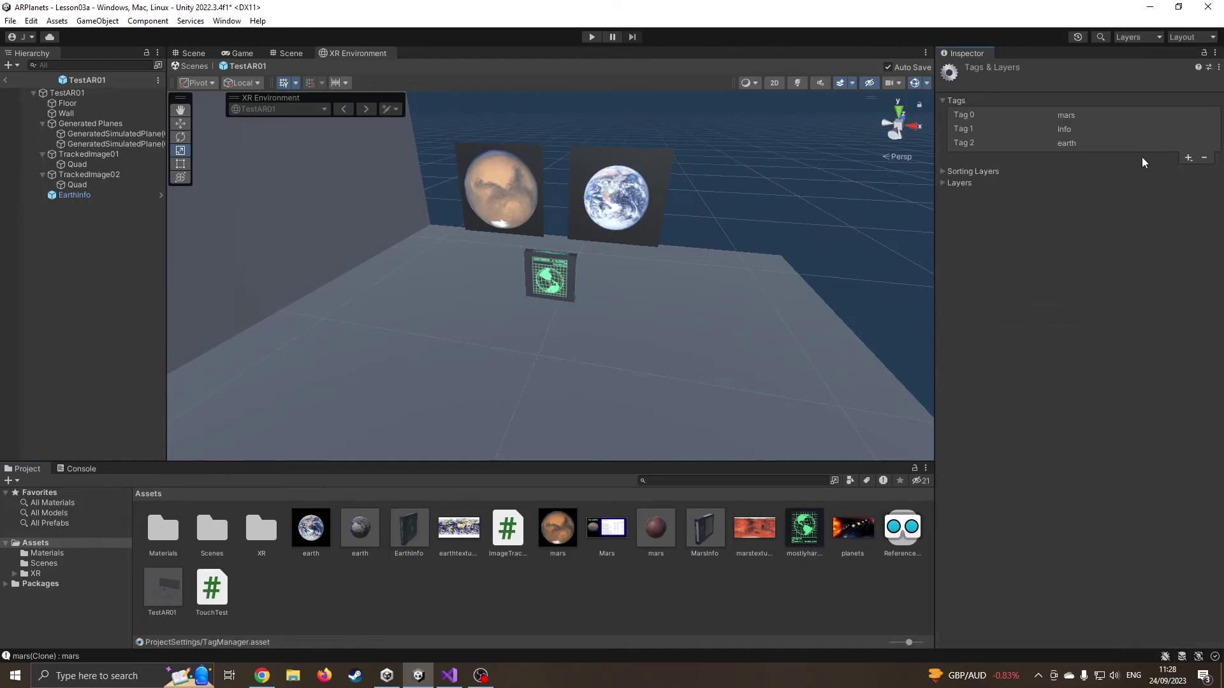
{"action": "left_click", "coordinate": [1188, 157]}
{"action": "type", "text": "ear"}
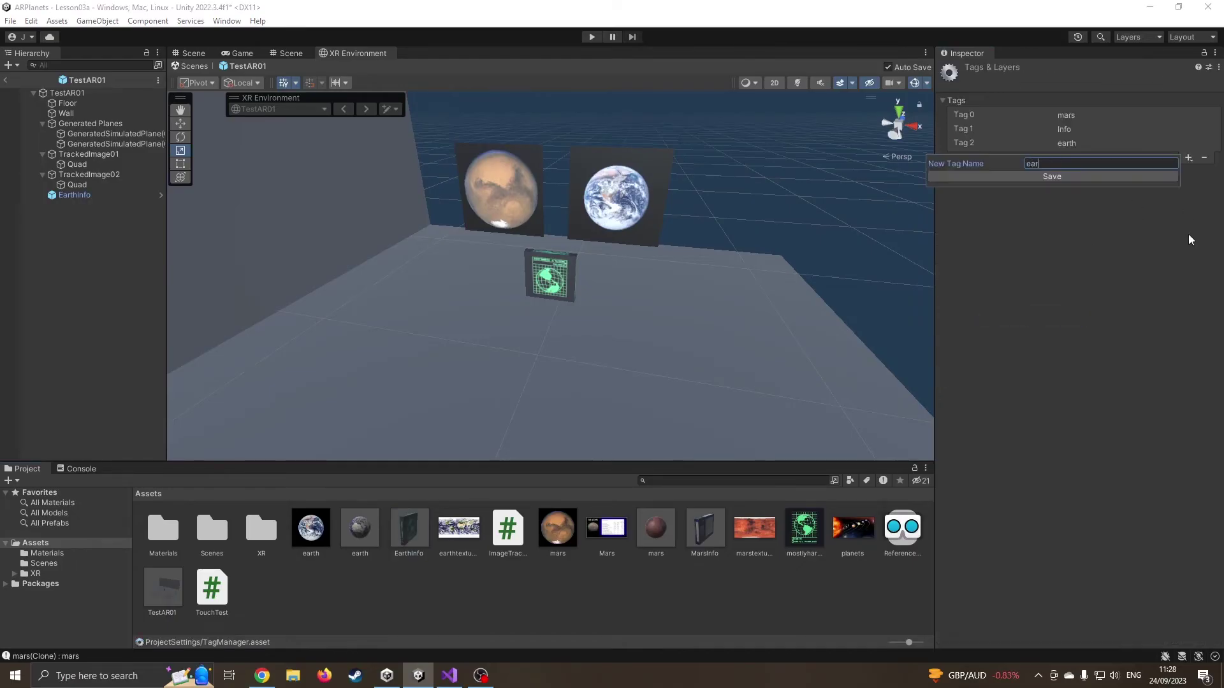
{"action": "type", "text": "thInfo"}
{"action": "key", "text": "Return"}
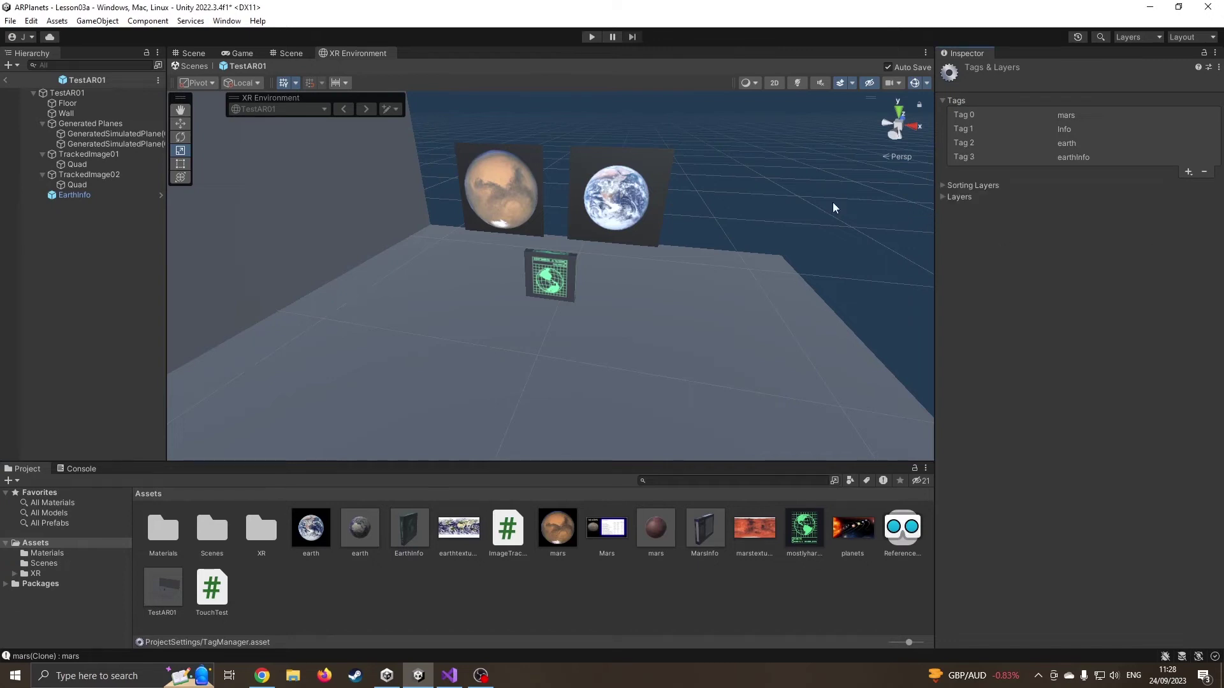
Step: Assign the earthInfo tag to the EarthInfo object in the TestAR01 hierarchy
{"action": "left_click", "coordinate": [88, 195]}
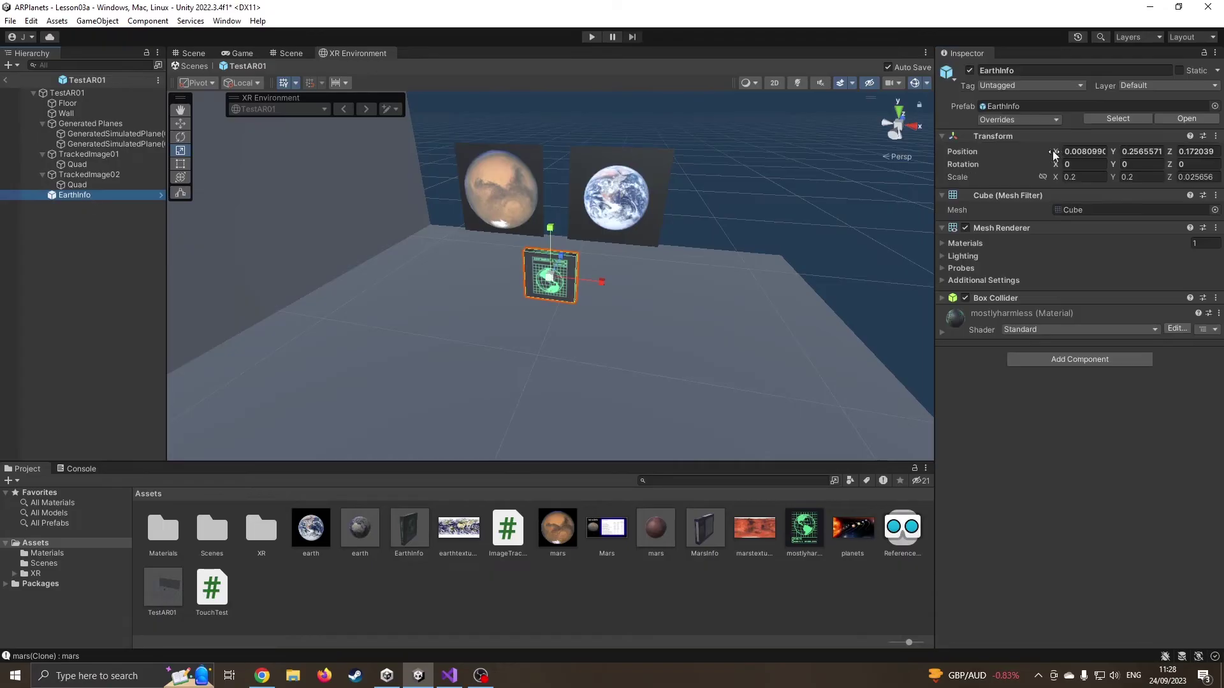
{"action": "left_click", "coordinate": [1019, 118]}
{"action": "left_click", "coordinate": [960, 123]}
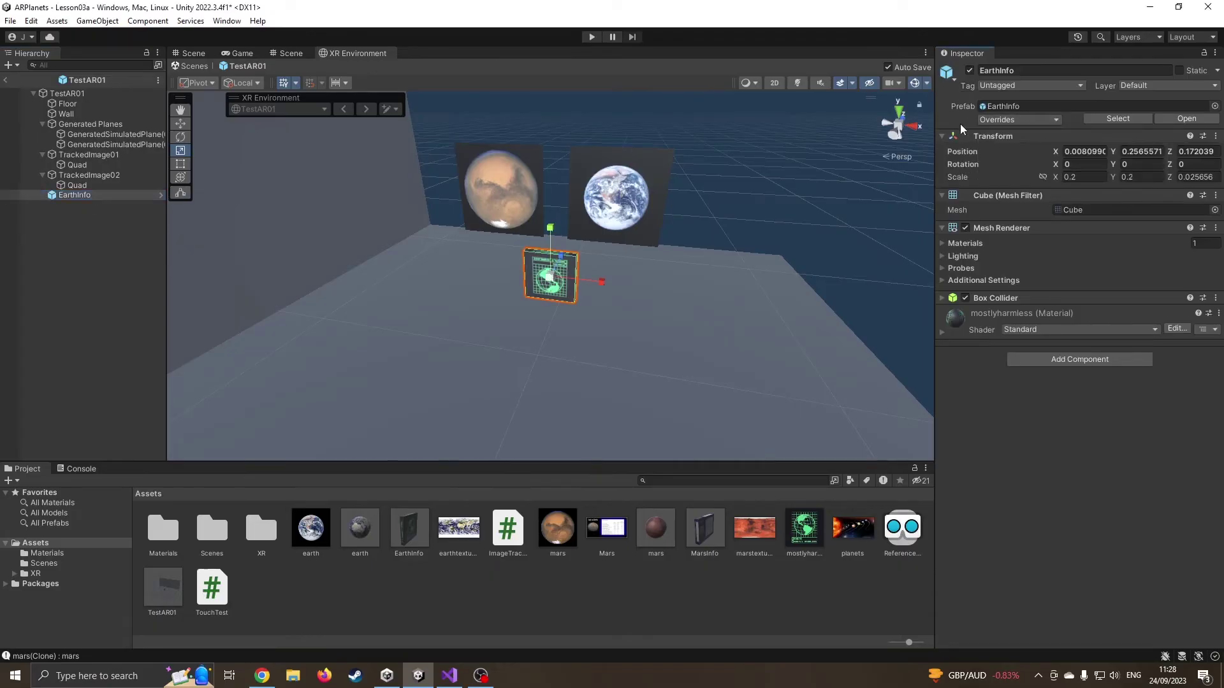
{"action": "left_click", "coordinate": [1006, 85]}
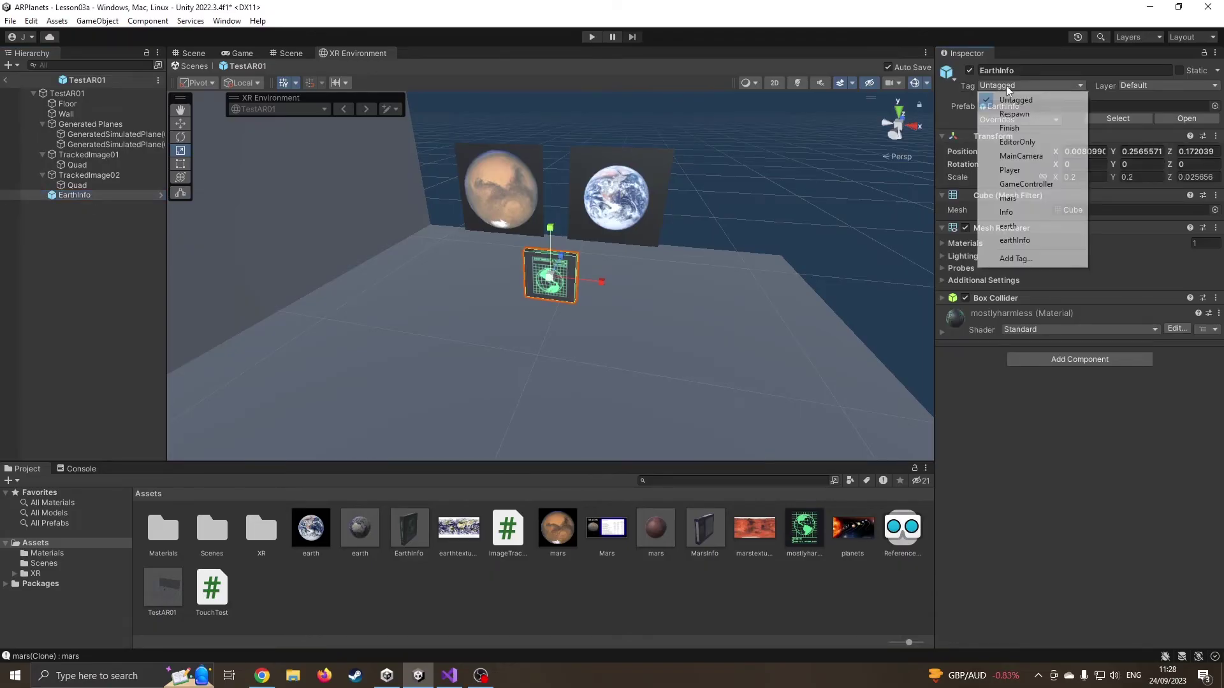
{"action": "left_click", "coordinate": [1029, 240]}
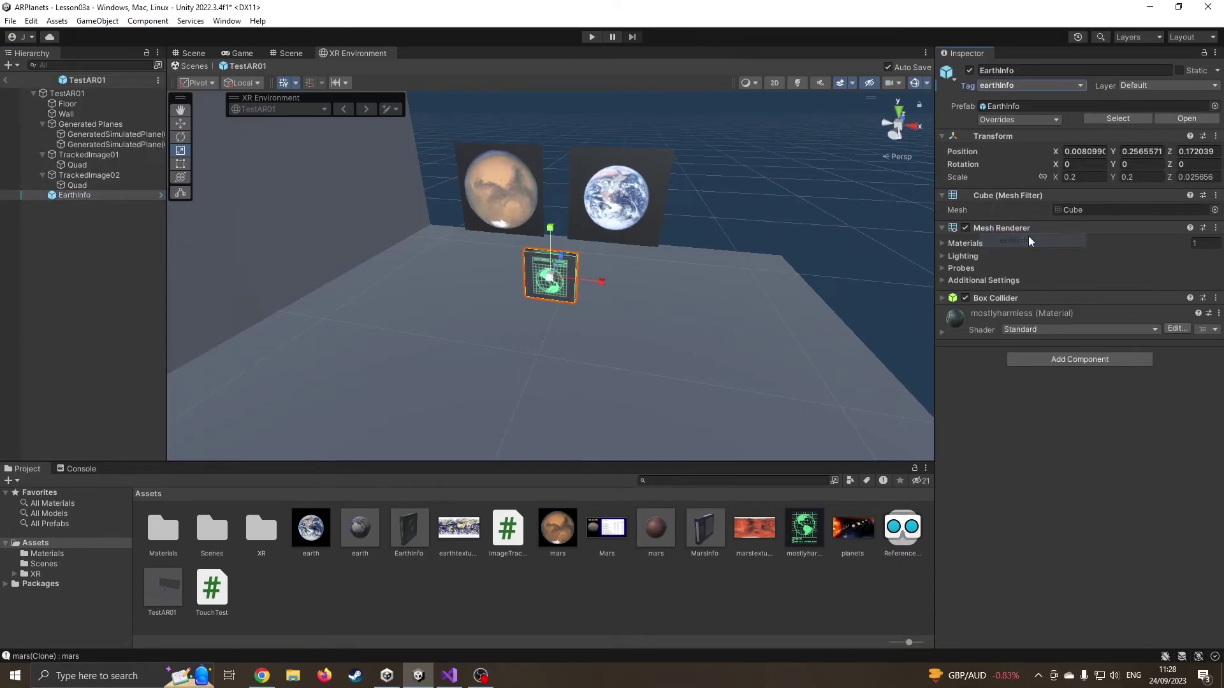
Step: Assign the earth tag to the earth prefab in the Assets folder
{"action": "left_click", "coordinate": [634, 586]}
{"action": "left_click", "coordinate": [354, 536]}
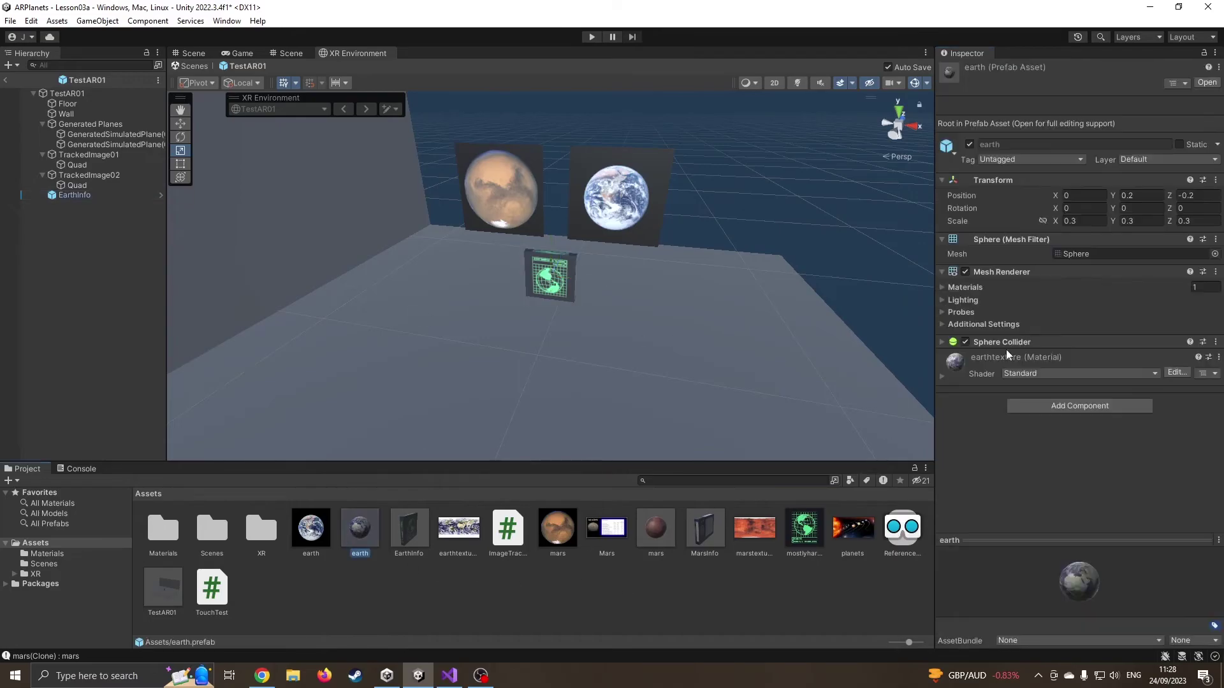
{"action": "left_click", "coordinate": [1009, 159]}
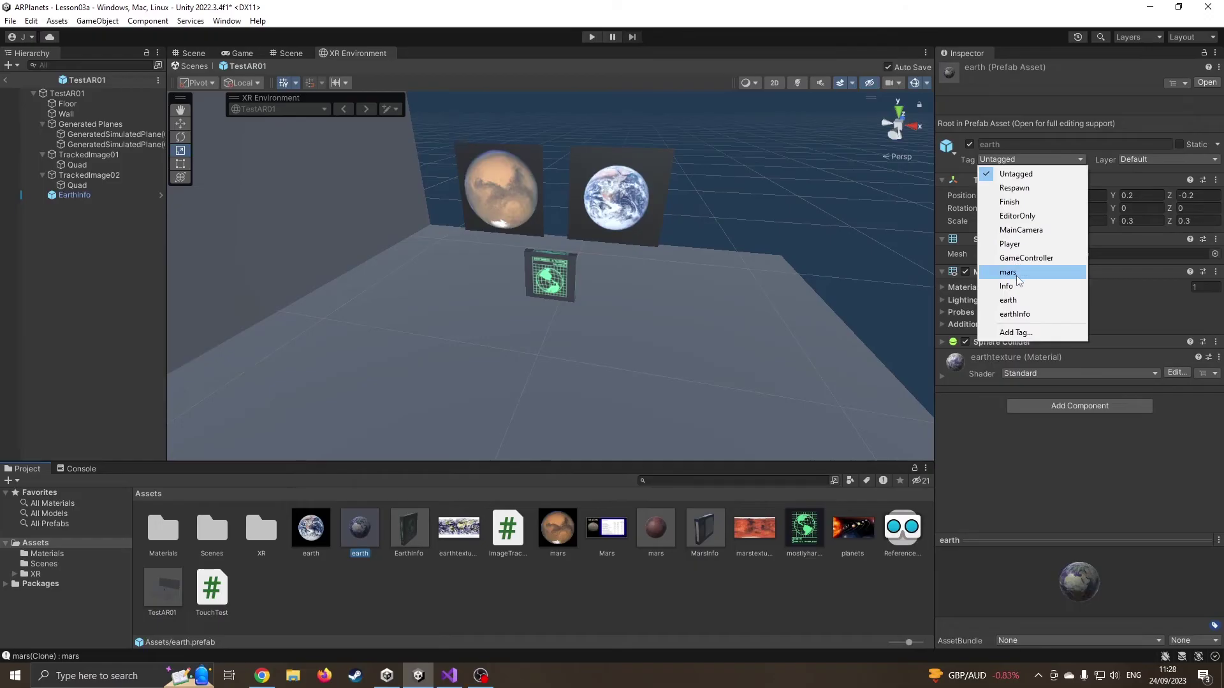
{"action": "left_click", "coordinate": [1023, 298]}
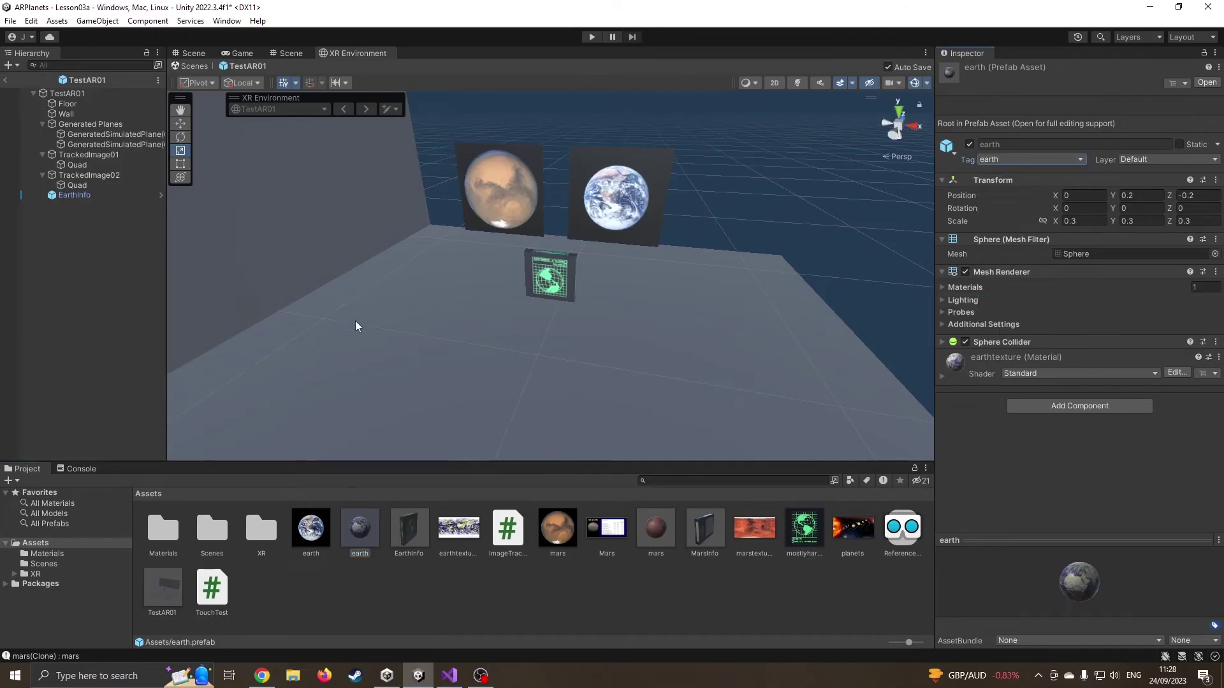
Step: Delete the EarthInfo object from the TestAR01 environment and return to the Lesson03a scene
{"action": "left_click", "coordinate": [86, 204]}
{"action": "left_click", "coordinate": [82, 195]}
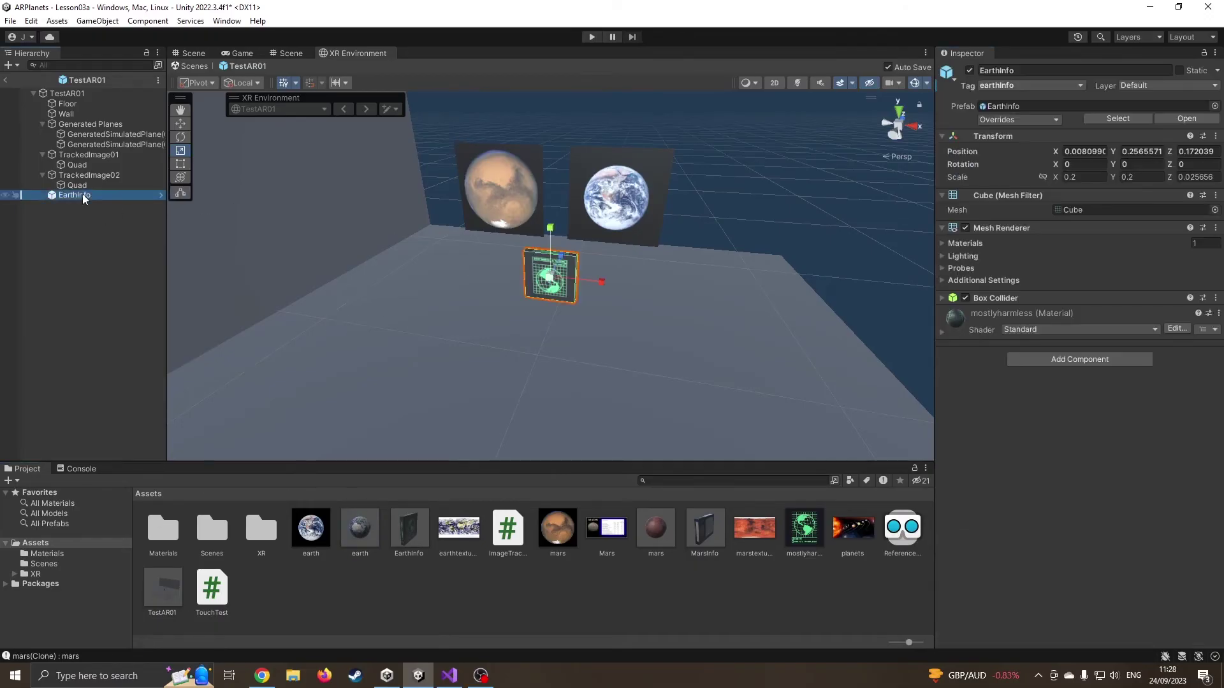
{"action": "key", "text": "Delete"}
{"action": "left_click", "coordinate": [193, 66]}
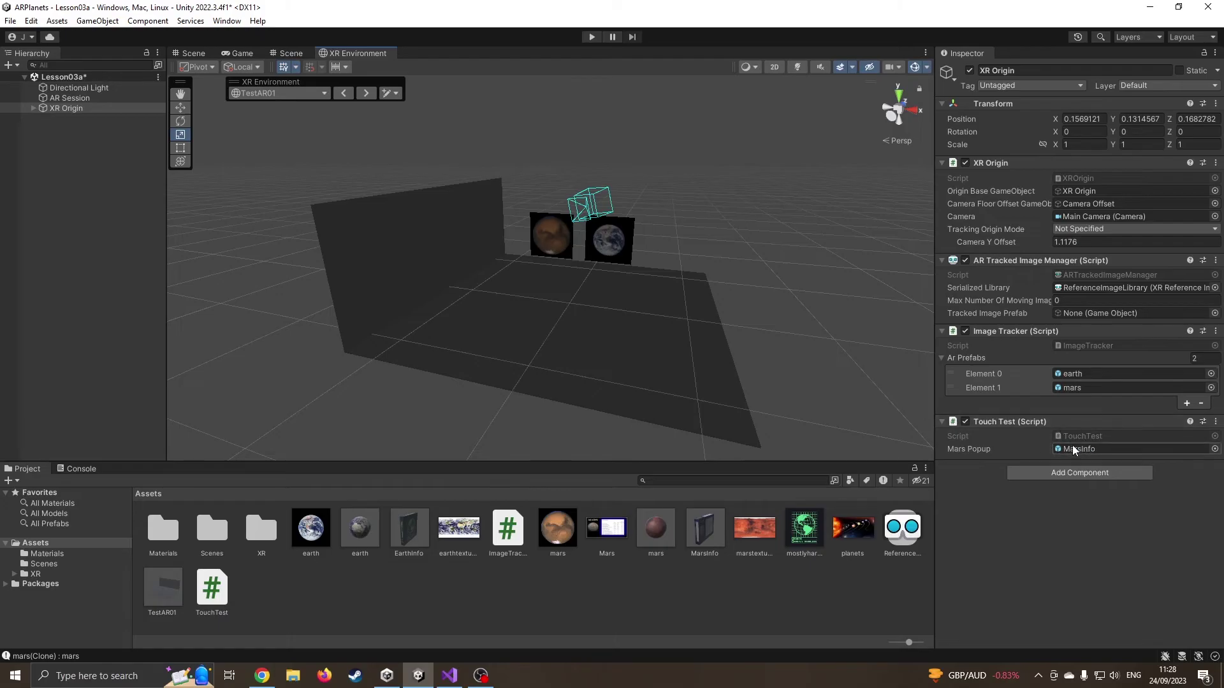
Step: Switch to Visual Studio and duplicate the marsPopup declaration in TouchTest.cs, renaming the copy earthPopup
{"action": "left_click", "coordinate": [449, 676]}
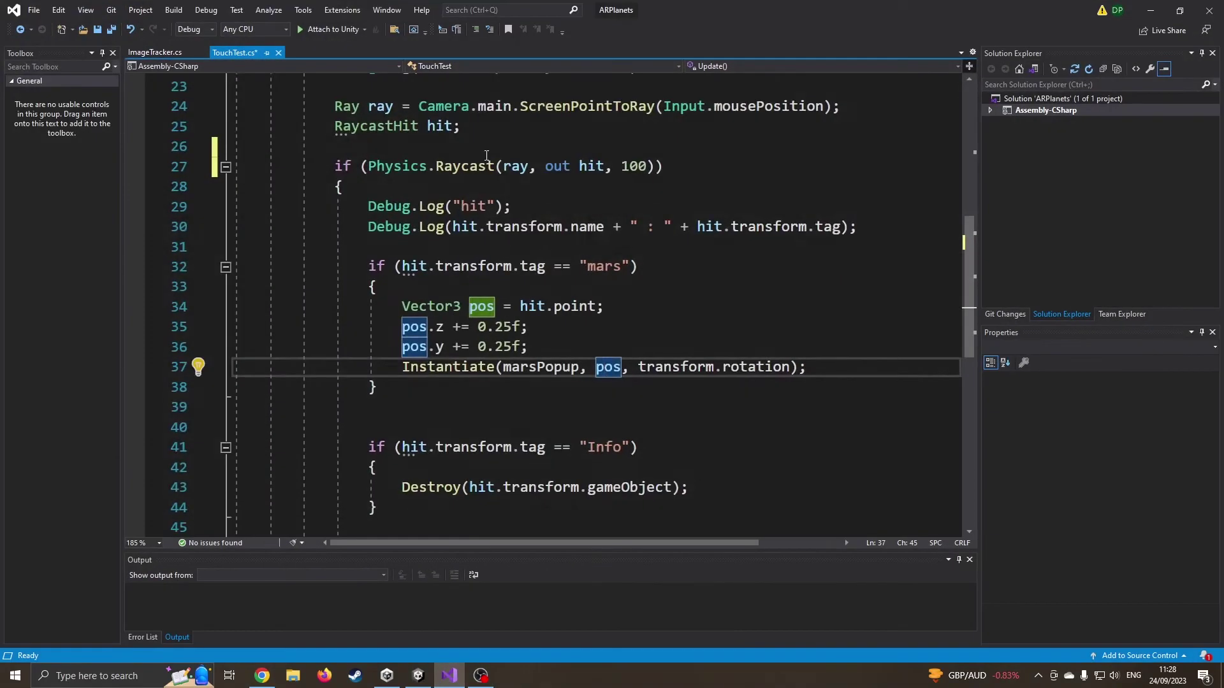
{"action": "left_click", "coordinate": [518, 252]}
{"action": "key", "text": "shift+Up"}
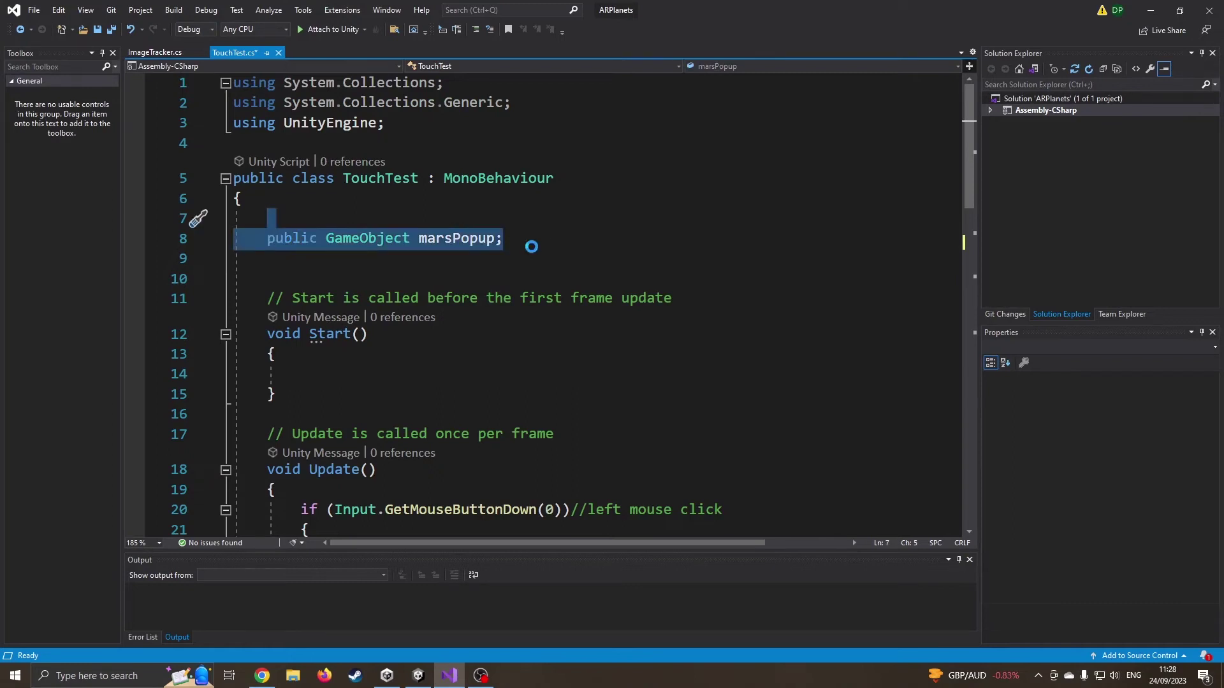
{"action": "left_click", "coordinate": [532, 247]}
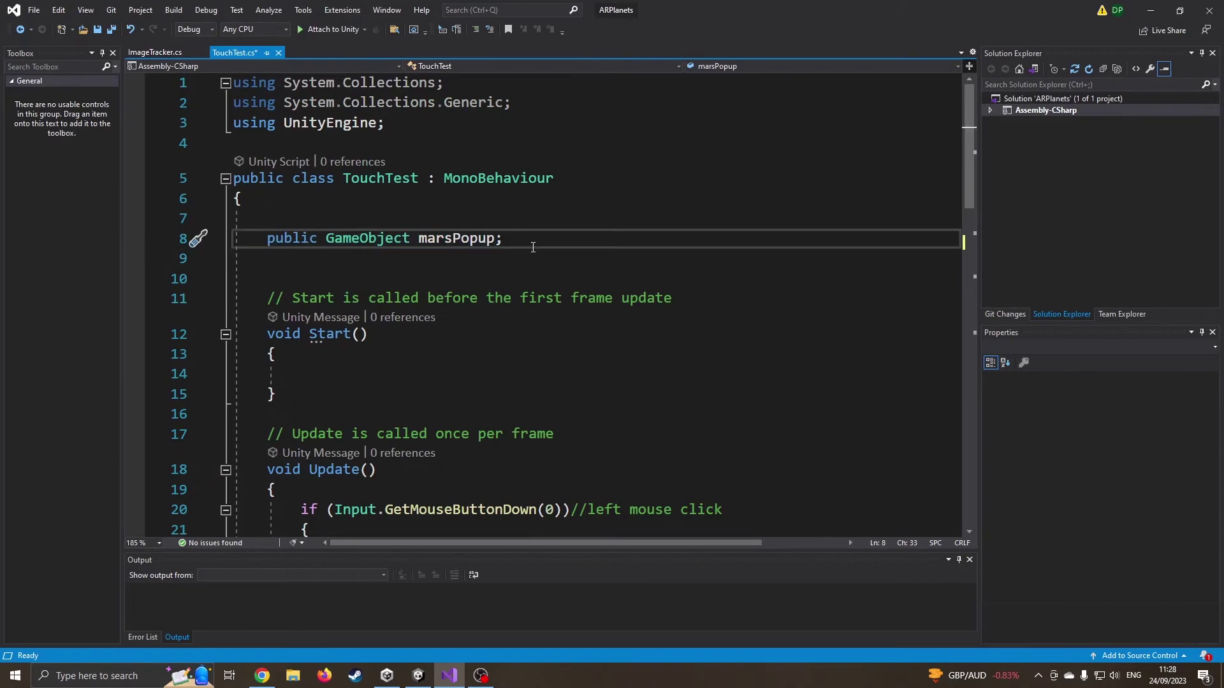
{"action": "key", "text": "ctrl+d"}
{"action": "left_click", "coordinate": [451, 259]}
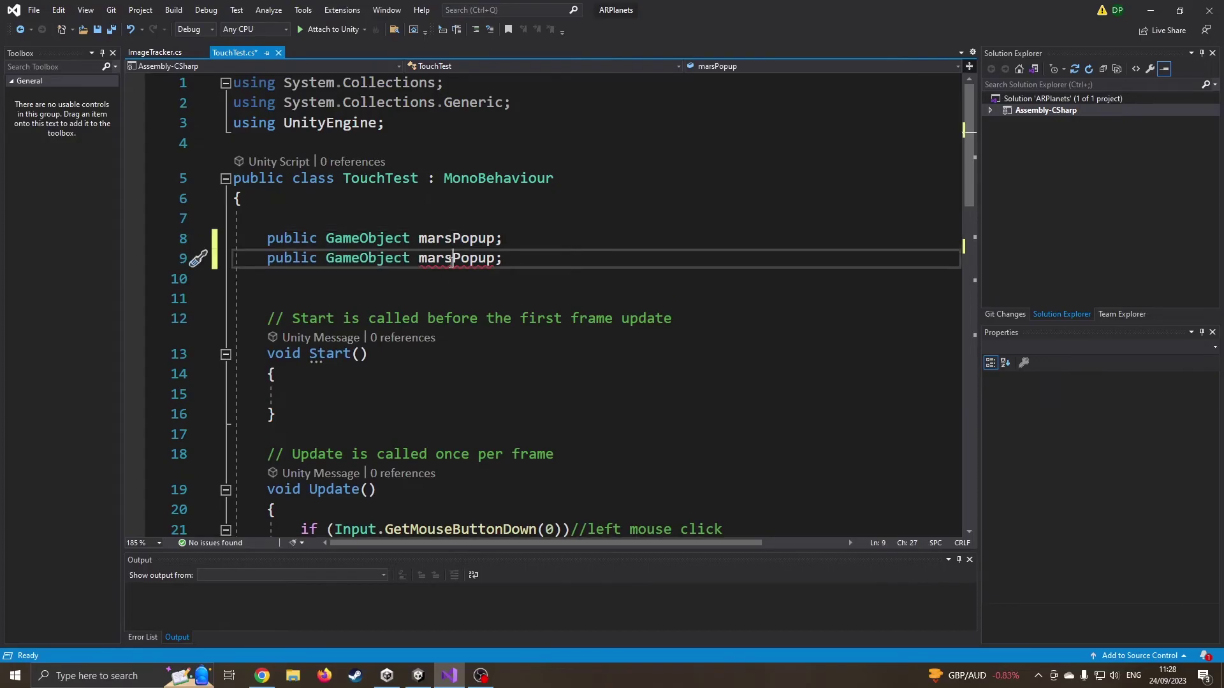
{"action": "key", "text": "BackSpace"}
{"action": "key", "text": "BackSpace"}
{"action": "key", "text": "BackSpace"}
{"action": "key", "text": "BackSpace"}
{"action": "type", "text": "ee"}
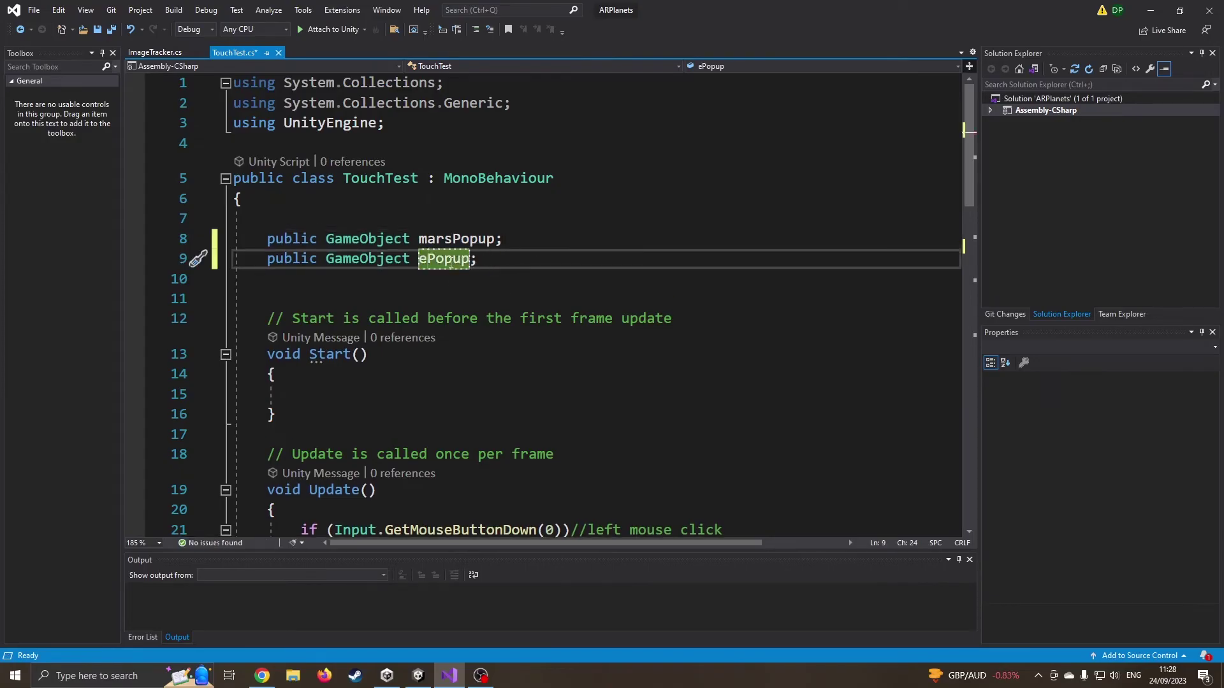
{"action": "key", "text": "BackSpace"}
{"action": "type", "text": "ath"}
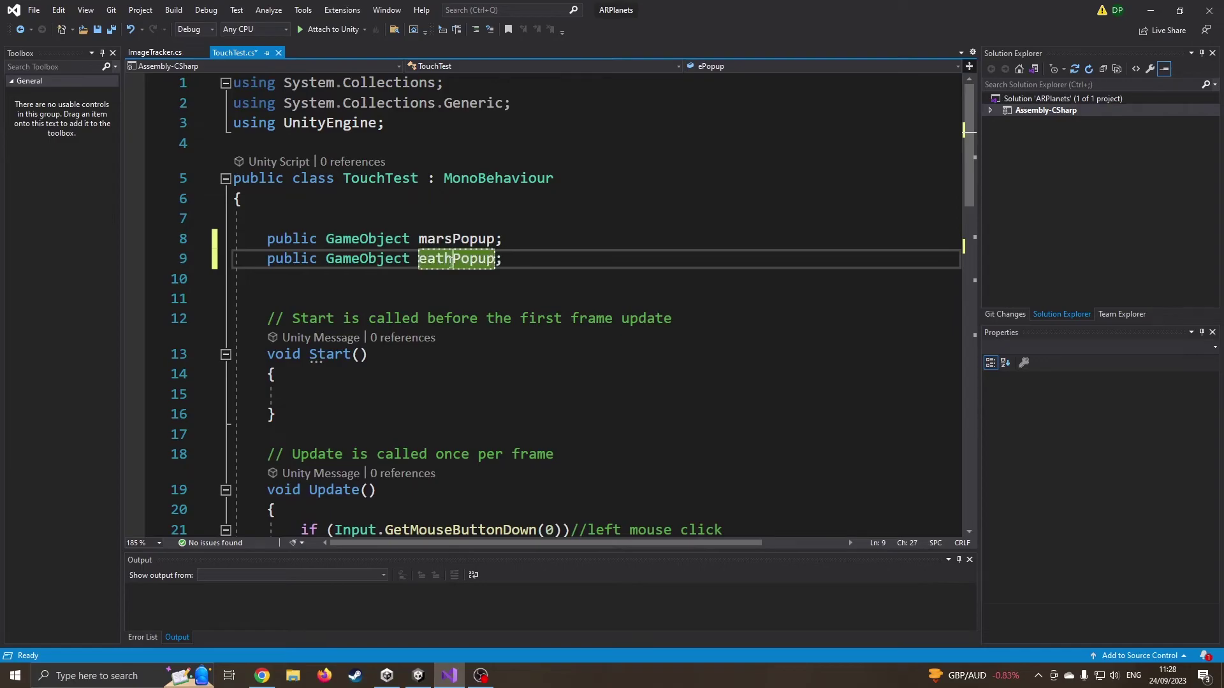
{"action": "key", "text": "Left"}
{"action": "key", "text": "Left"}
{"action": "type", "text": "r"}
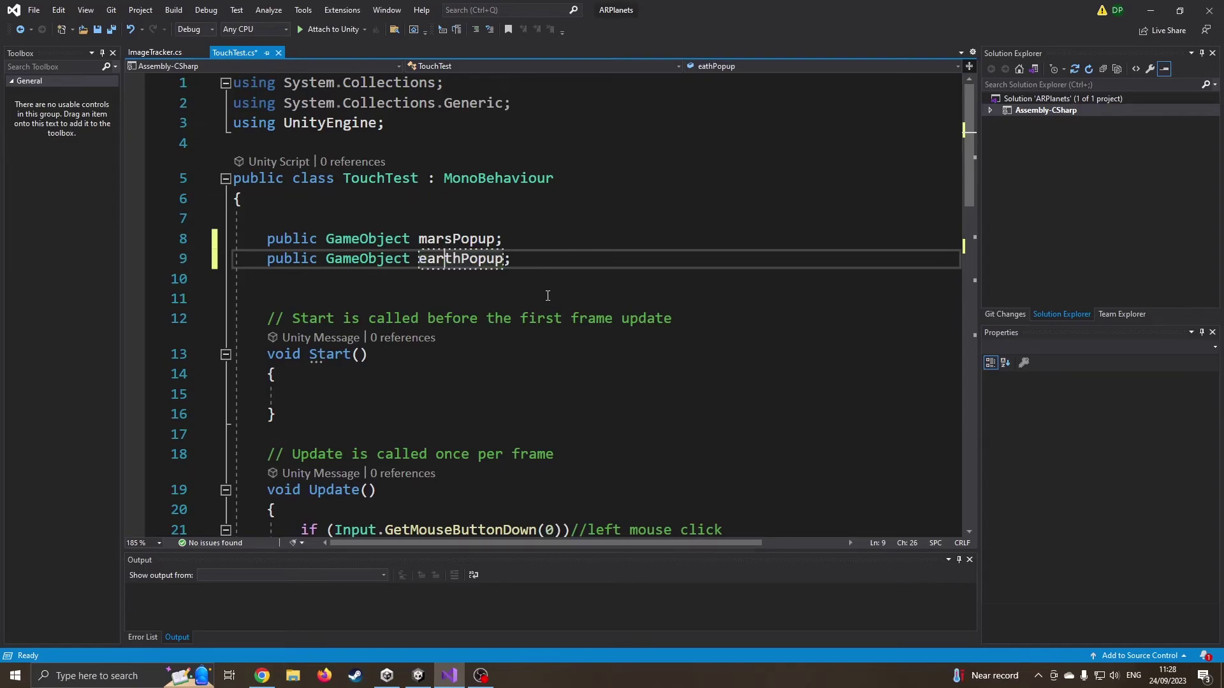
Step: Copy the if block that checks for the "mars" tag and paste the copy below it in Update
{"action": "scroll", "coordinate": [548, 295], "scroll_direction": "down", "scroll_amount": 4}
{"action": "scroll", "coordinate": [548, 295], "scroll_direction": "down", "scroll_amount": 4}
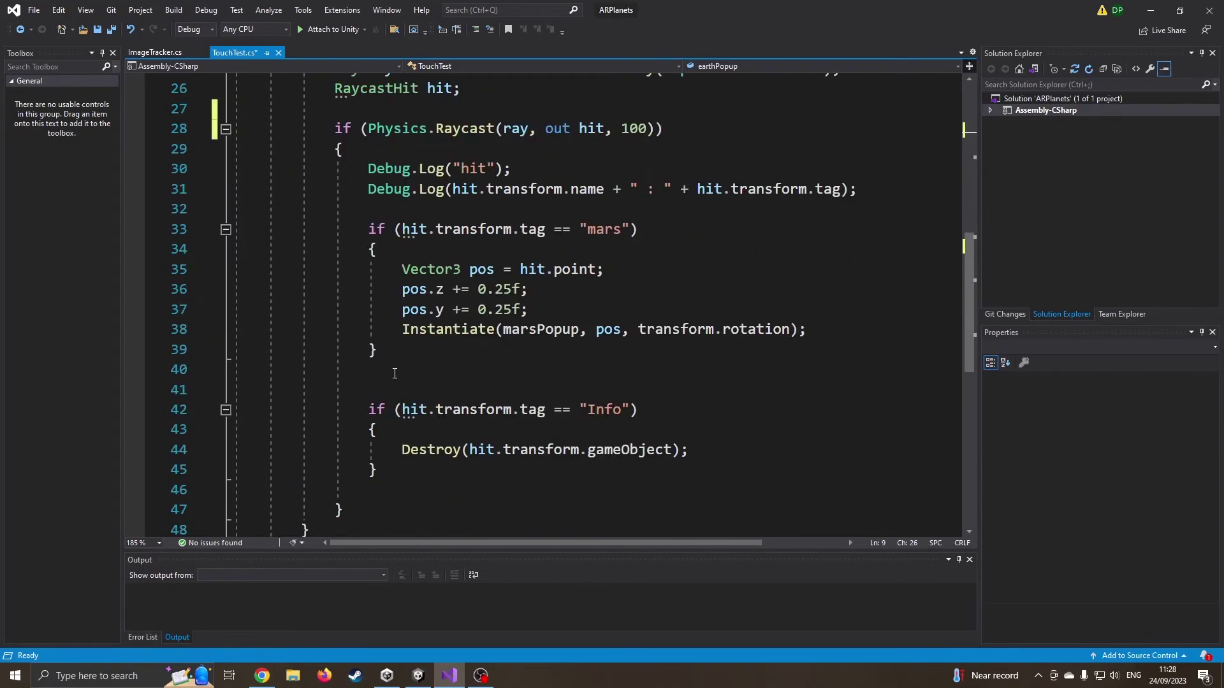
{"action": "left_click_drag", "start_coordinate": [395, 373], "coordinate": [368, 228]}
{"action": "key", "text": "ctrl+c"}
{"action": "left_click", "coordinate": [410, 367]}
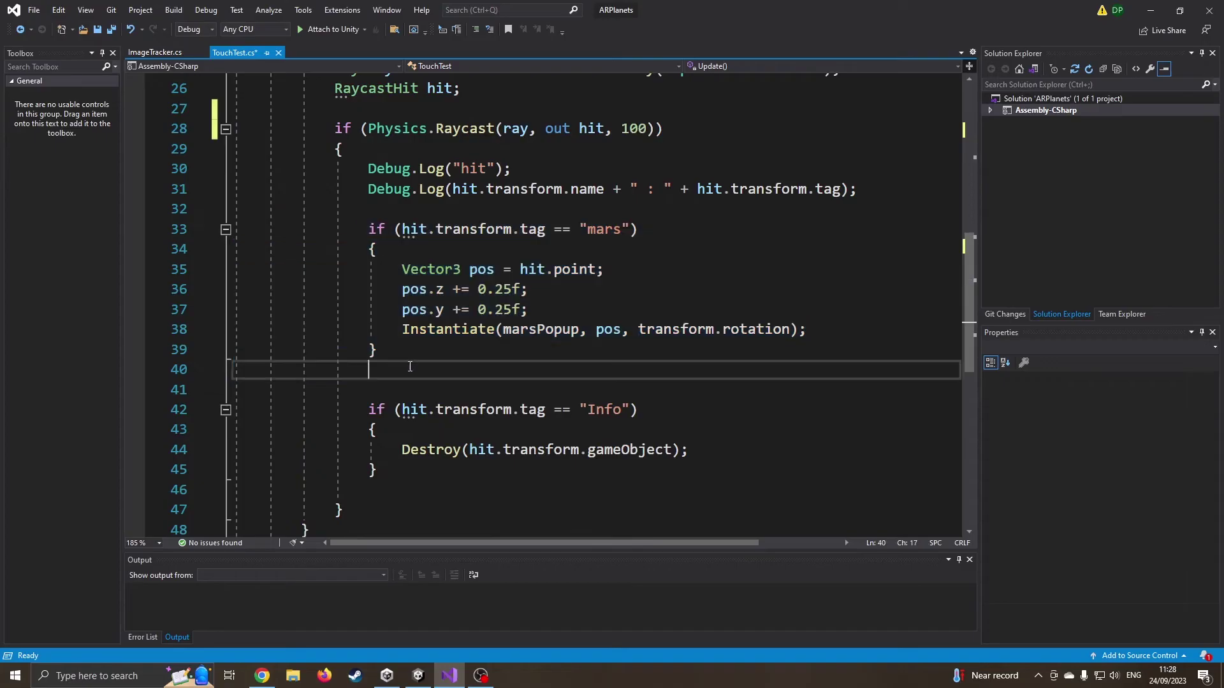
{"action": "key", "text": "Return"}
{"action": "key", "text": "ctrl+v"}
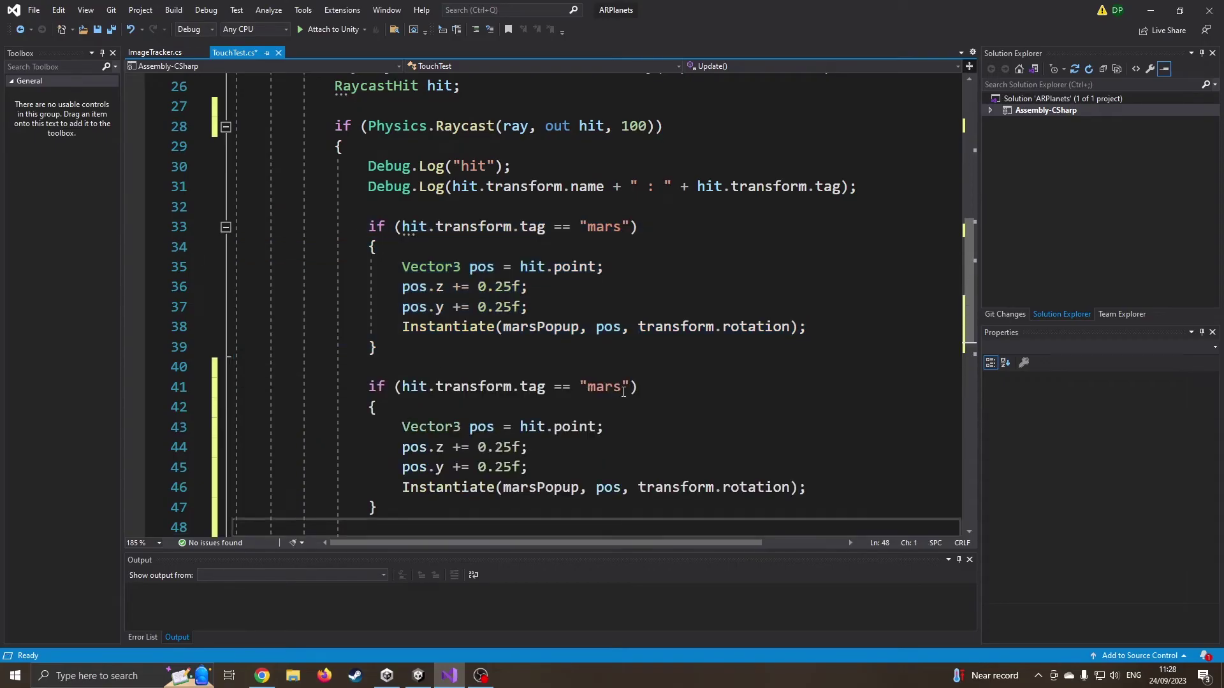
Step: Change the tag compared in the pasted if condition to "earth"
{"action": "left_click", "coordinate": [623, 391]}
{"action": "key", "text": "shift+Left"}
{"action": "key", "text": "shift+Left"}
{"action": "key", "text": "shift+Left"}
{"action": "key", "text": "shift+Left"}
{"action": "type", "text": "e"}
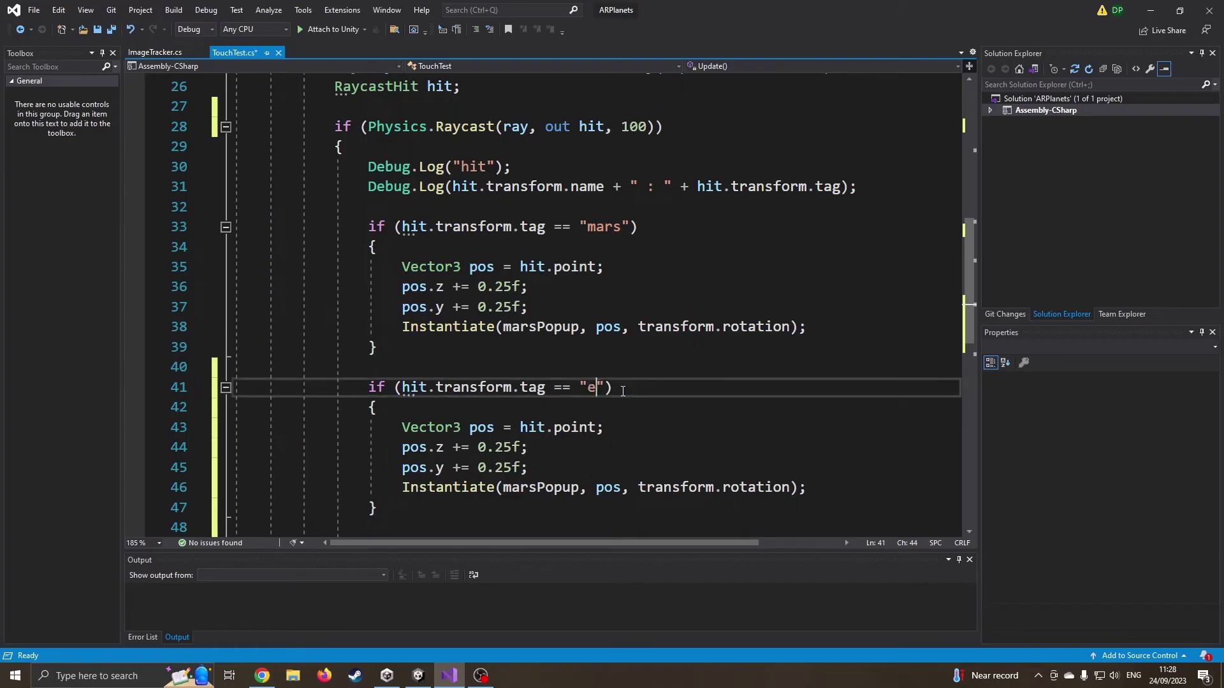
{"action": "type", "text": "arth"}
Step: Make the earth block's Instantiate call use earthPopup
{"action": "left_click", "coordinate": [537, 486]}
{"action": "key", "text": "BackSpace"}
{"action": "key", "text": "BackSpace"}
{"action": "key", "text": "BackSpace"}
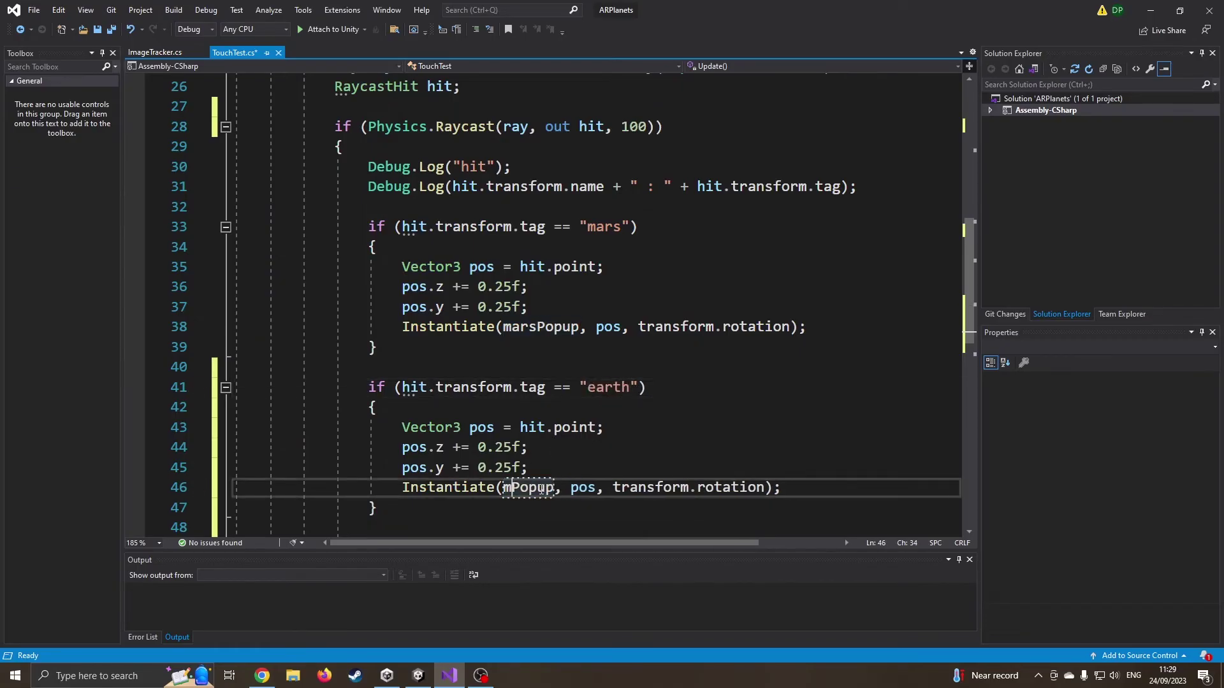
{"action": "key", "text": "BackSpace"}
{"action": "type", "text": "earth"}
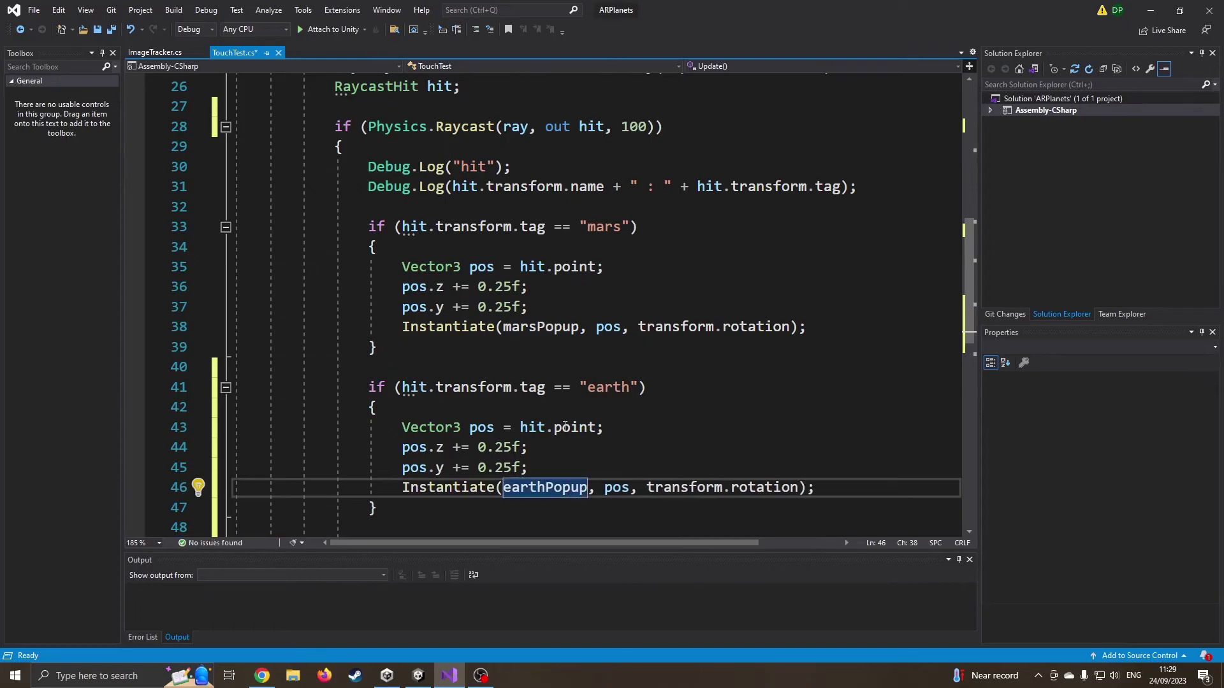
Step: Switch to Unity and create a new tag named marsInfo, starting from the MarsInfo prefab's tag setting
{"action": "scroll", "coordinate": [523, 390], "scroll_direction": "down", "scroll_amount": 4}
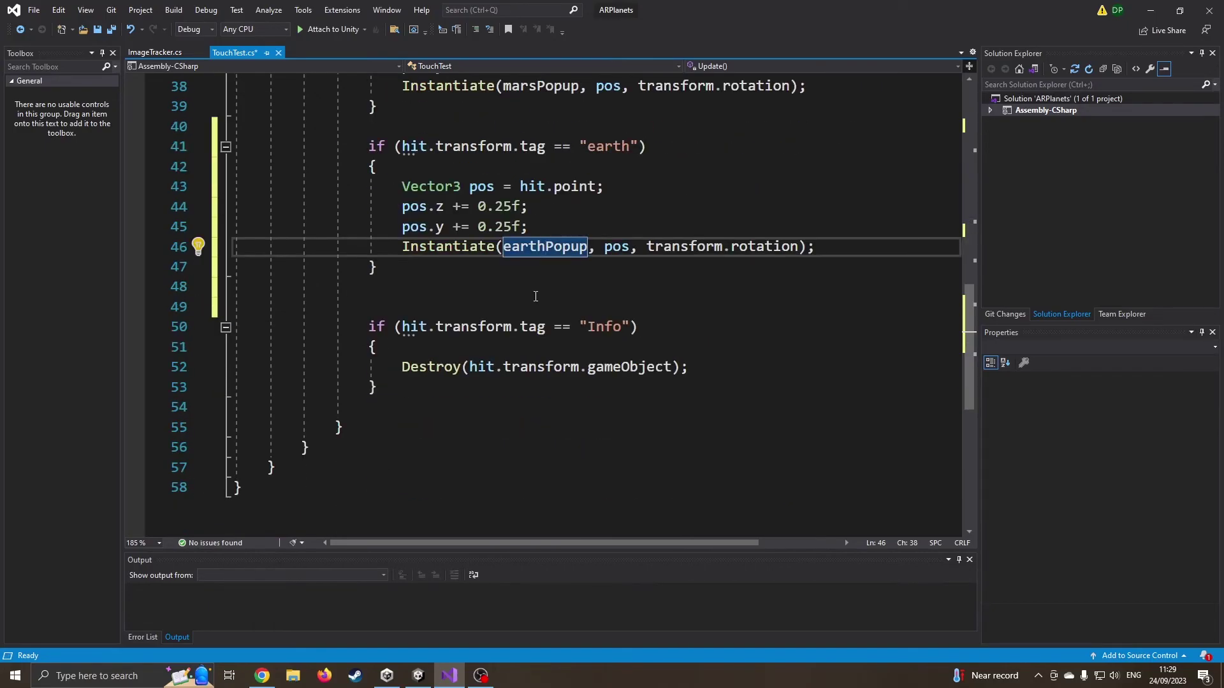
{"action": "left_click", "coordinate": [624, 327]}
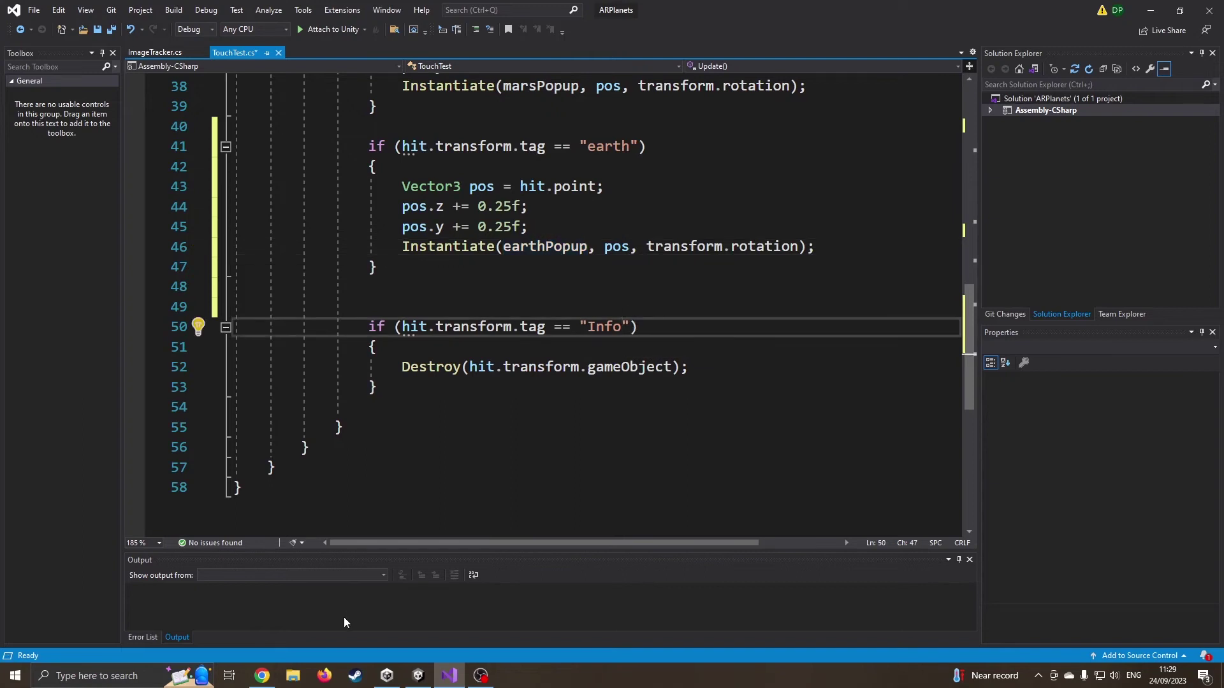
{"action": "left_click", "coordinate": [418, 675]}
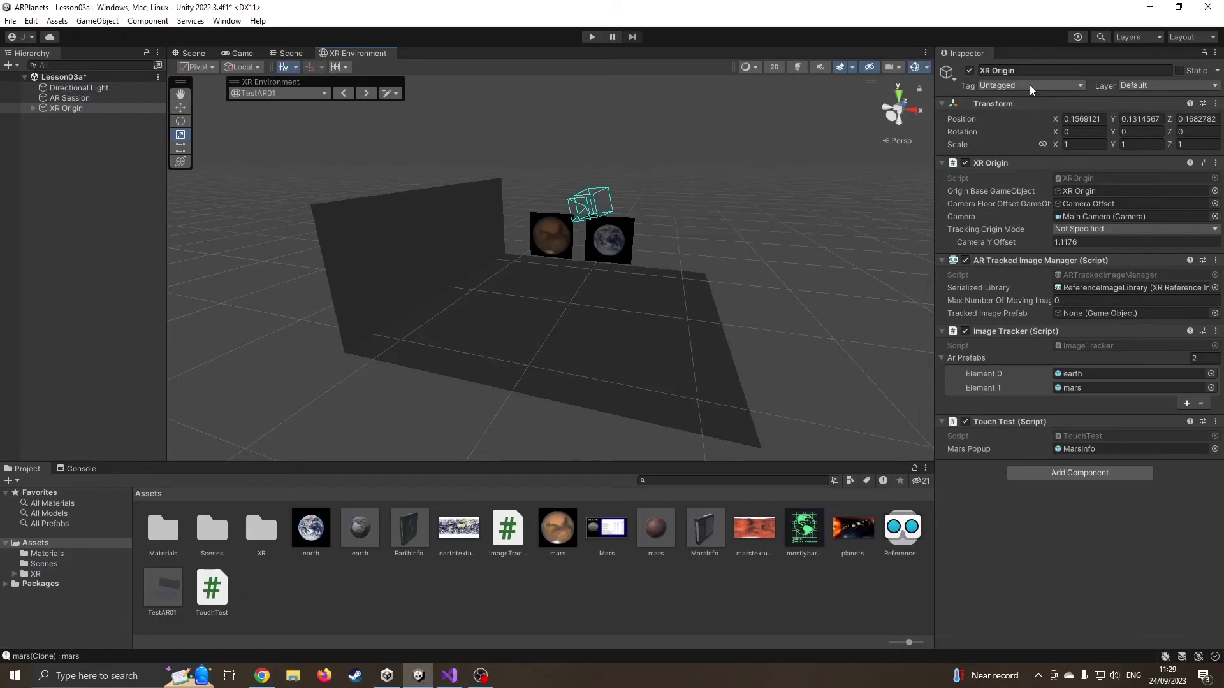
{"action": "left_click", "coordinate": [607, 527]}
{"action": "left_click", "coordinate": [704, 529]}
{"action": "left_click", "coordinate": [1023, 159]}
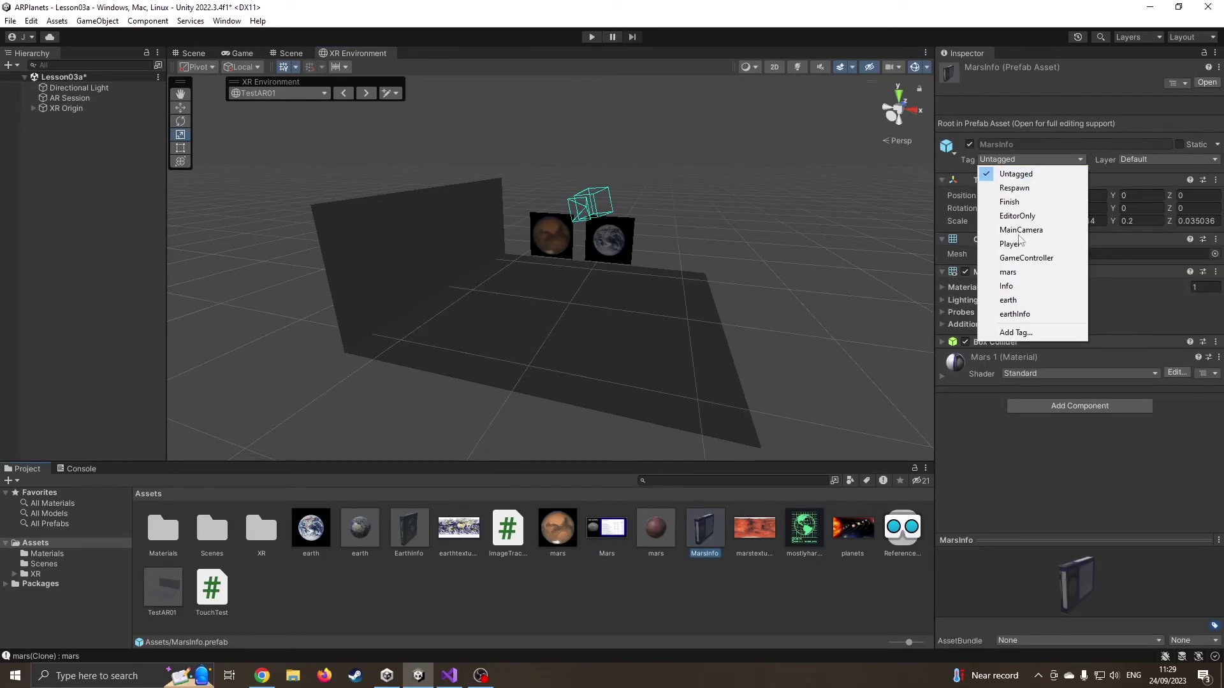
{"action": "left_click", "coordinate": [1029, 332]}
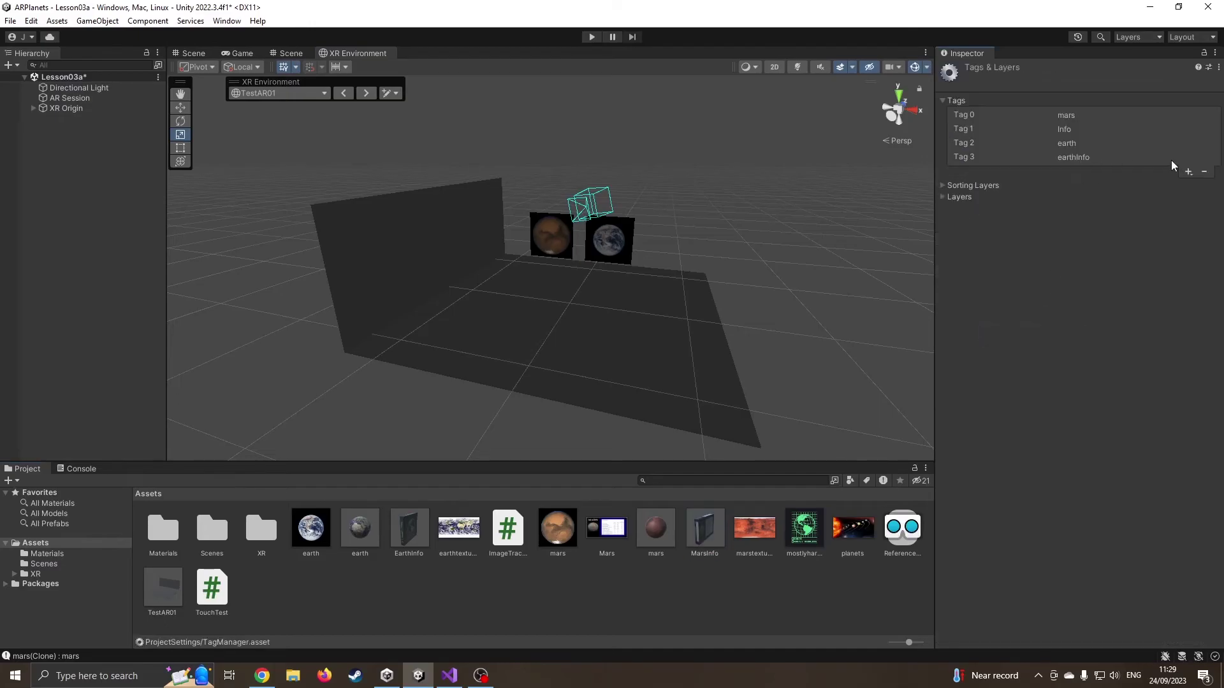
{"action": "left_click", "coordinate": [1188, 172]}
{"action": "type", "text": "mars"}
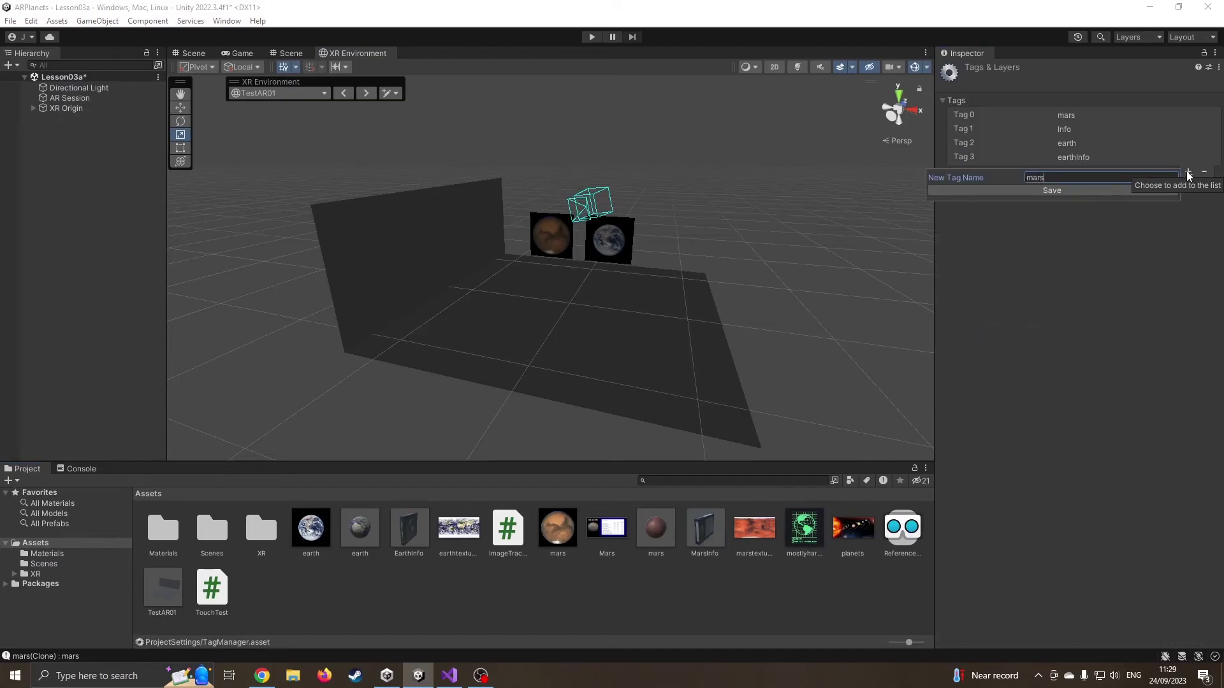
{"action": "type", "text": "Info"}
{"action": "key", "text": "Return"}
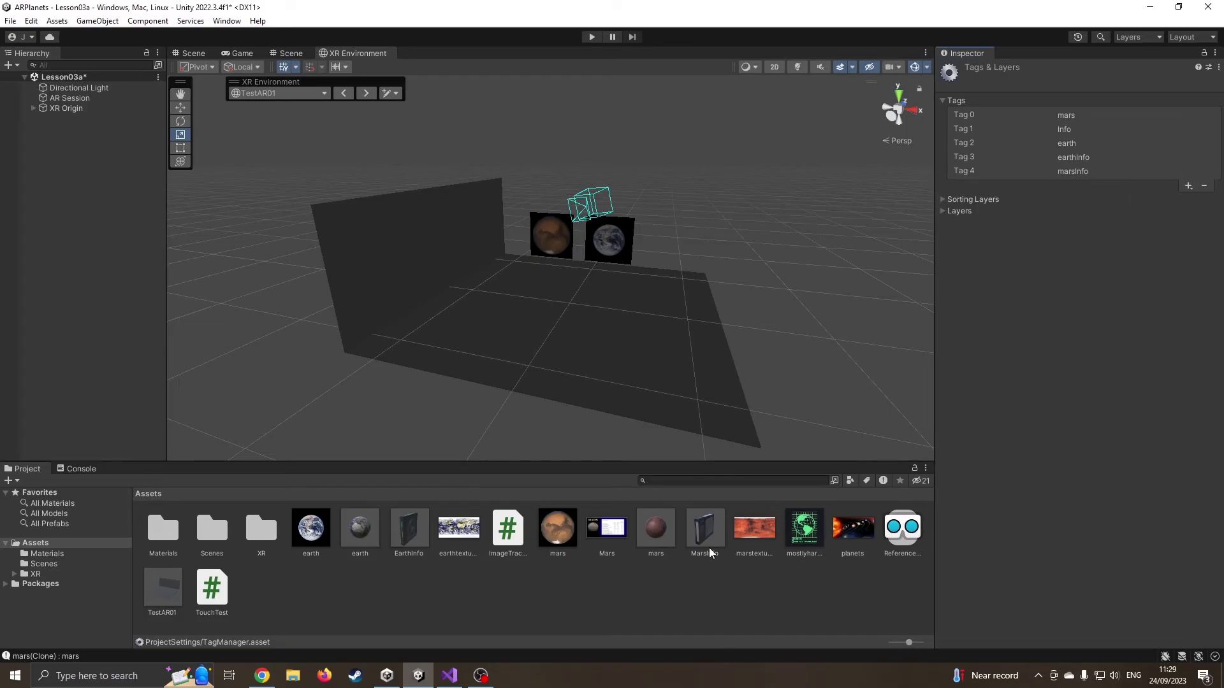
Step: Assign the marsInfo tag to the MarsInfo prefab
{"action": "left_click", "coordinate": [704, 529]}
{"action": "left_click", "coordinate": [1055, 160]}
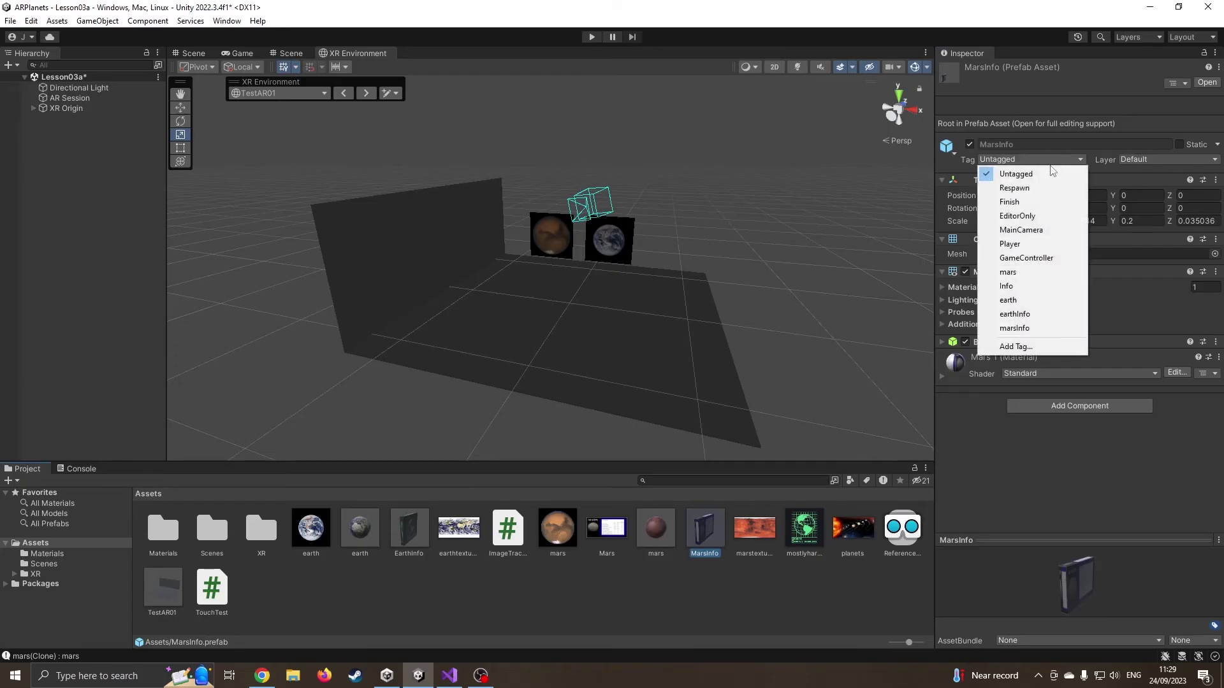
{"action": "left_click", "coordinate": [1038, 328]}
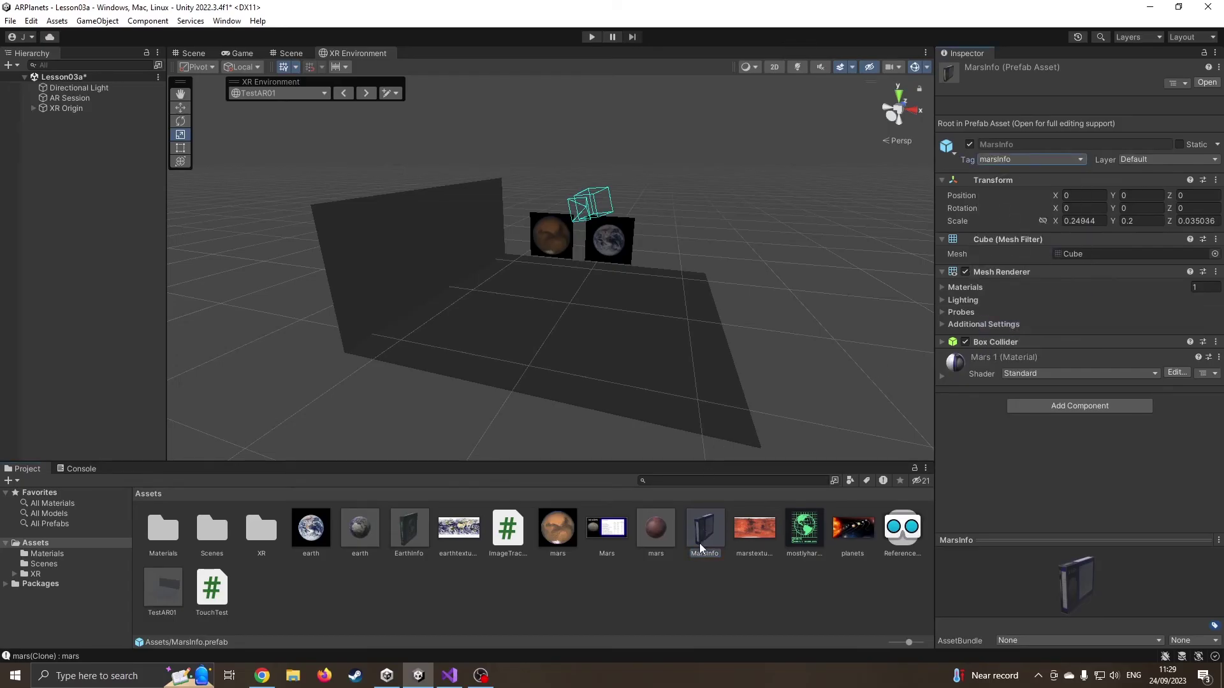
Step: Review the mars and earth prefabs' tags and assign the earthInfo tag to the EarthInfo prefab
{"action": "left_click", "coordinate": [659, 532]}
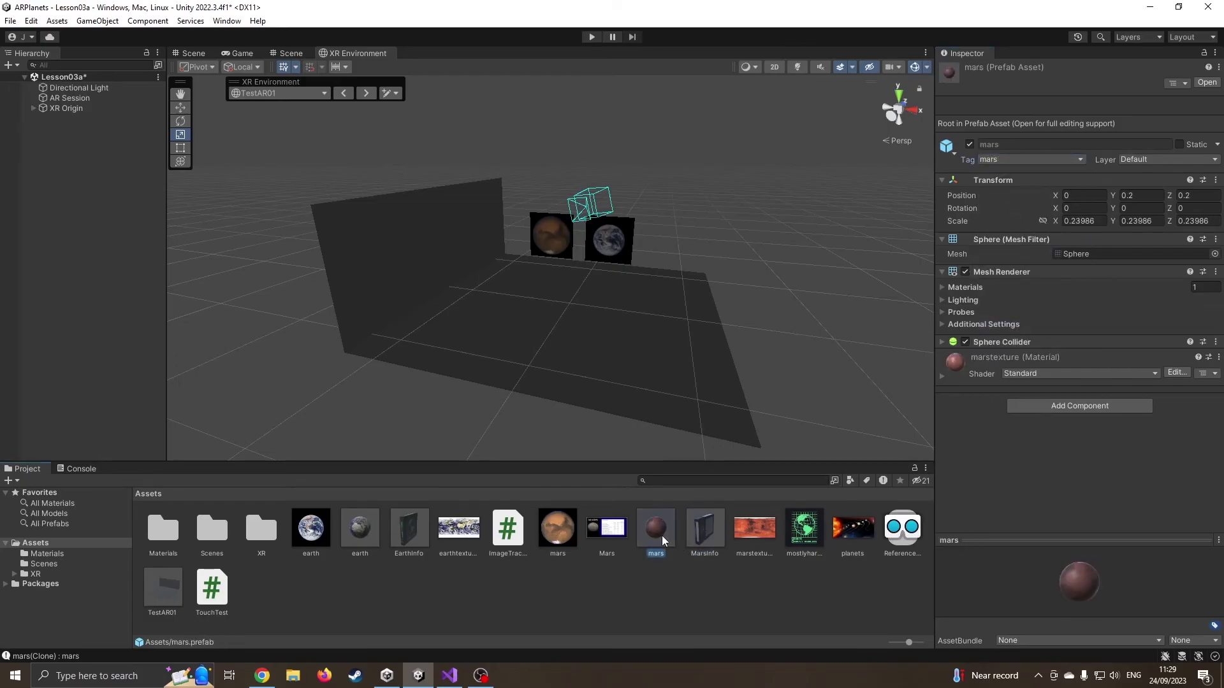
{"action": "left_click", "coordinate": [367, 526]}
{"action": "left_click", "coordinate": [408, 530]}
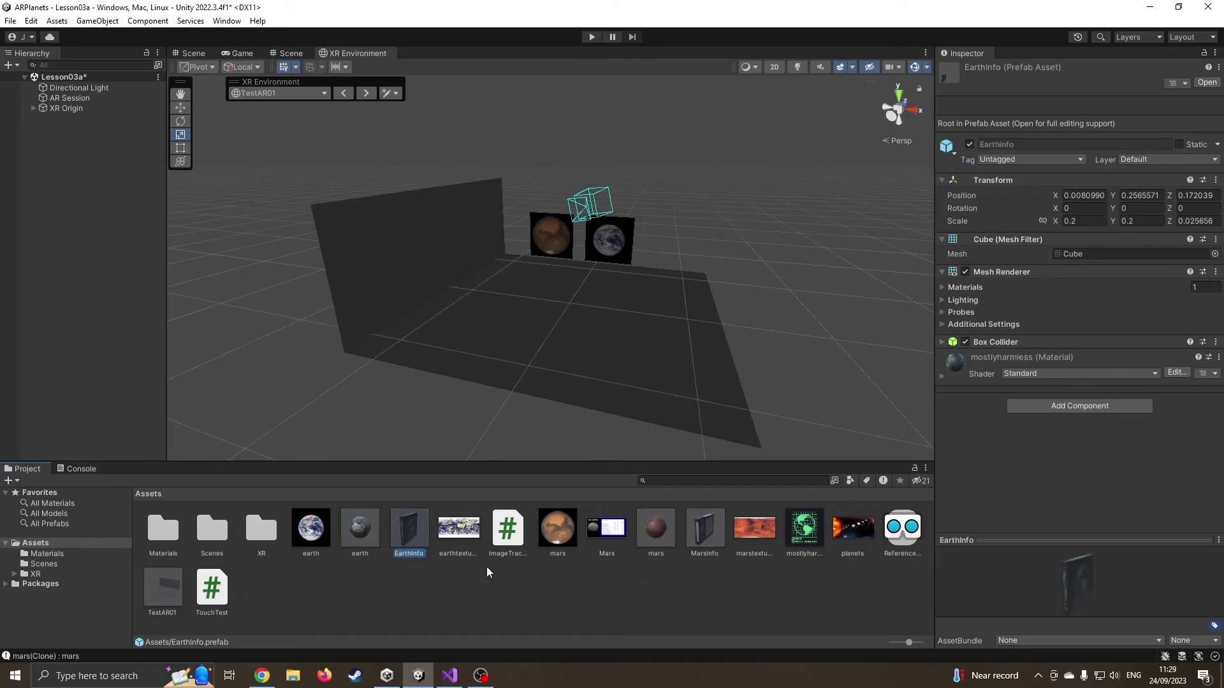
{"action": "left_click", "coordinate": [1013, 158]}
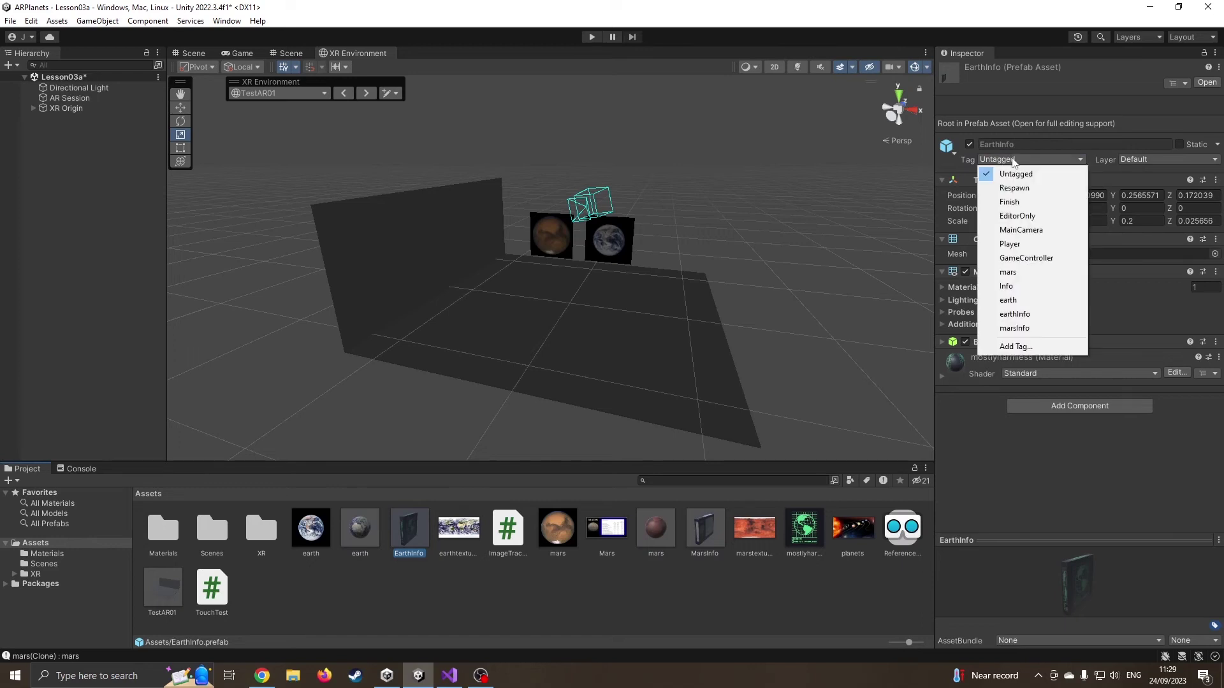
{"action": "left_click", "coordinate": [1047, 315]}
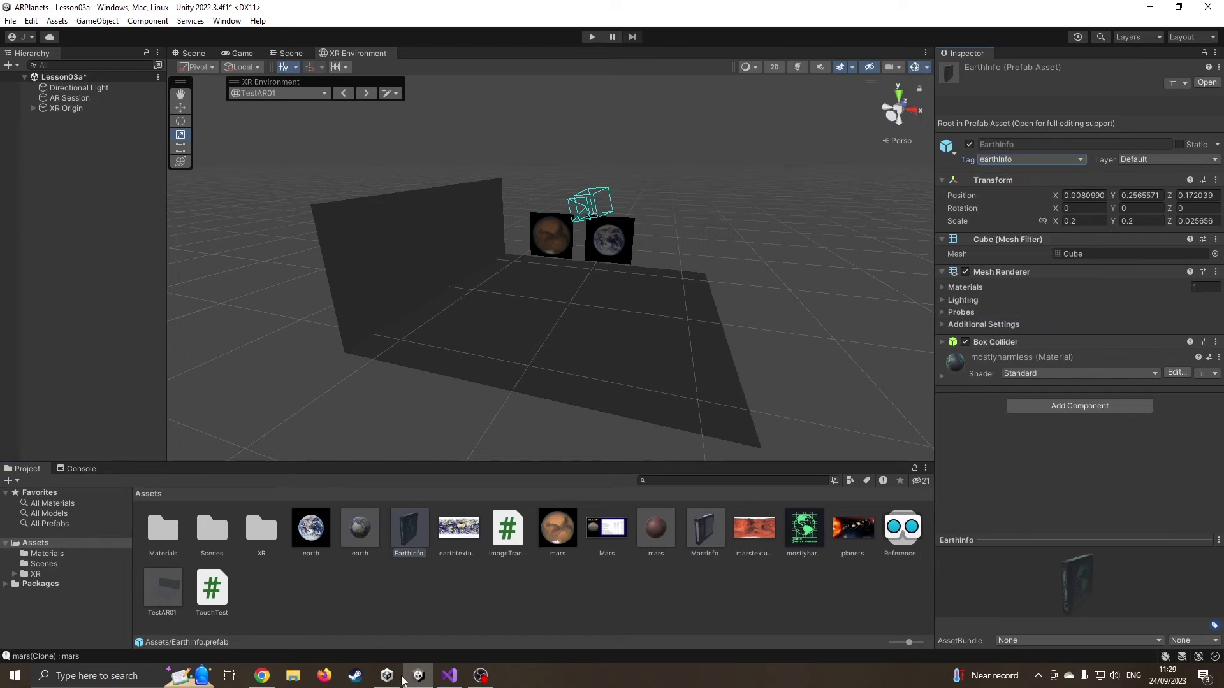
Step: Switch to Visual Studio and change the tag checked by the Destroy block in TouchTest.cs from Info to "marsInfo"
{"action": "left_click", "coordinate": [449, 675]}
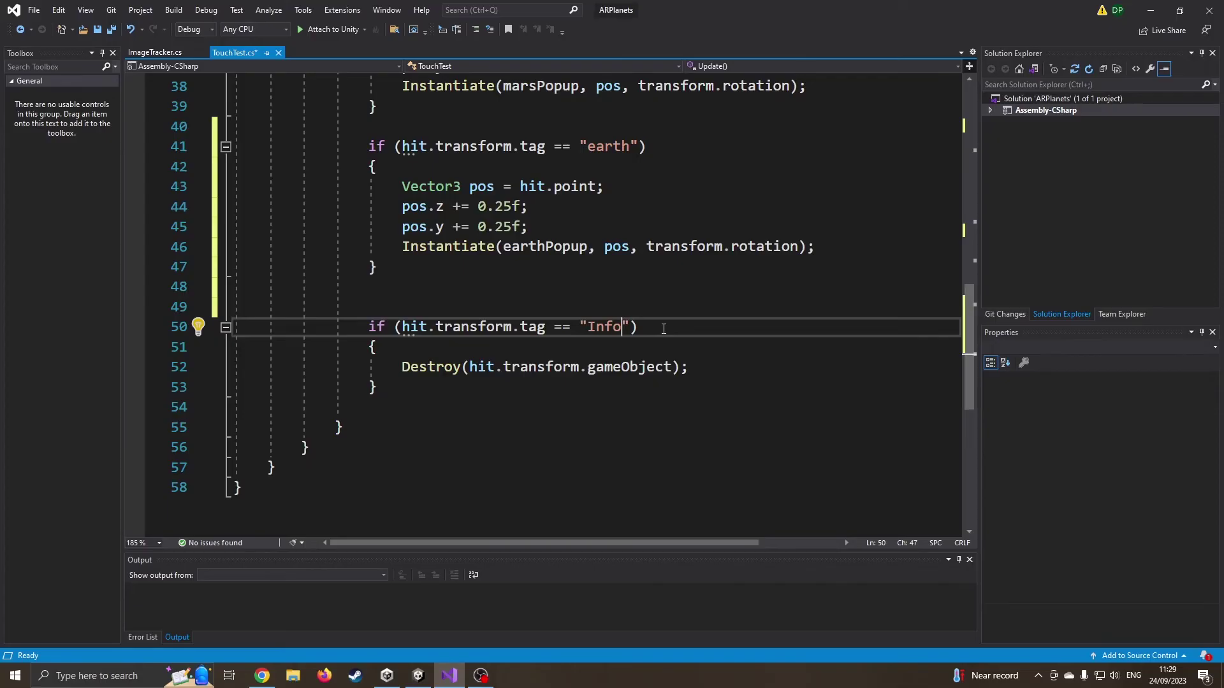
{"action": "key", "text": "shift+Left"}
{"action": "key", "text": "shift+Left"}
{"action": "key", "text": "shift+Left"}
{"action": "key", "text": "shift+Left"}
{"action": "key", "text": "Left"}
{"action": "type", "text": "mars"}
{"action": "key", "text": "Down"}
{"action": "key", "text": "Down"}
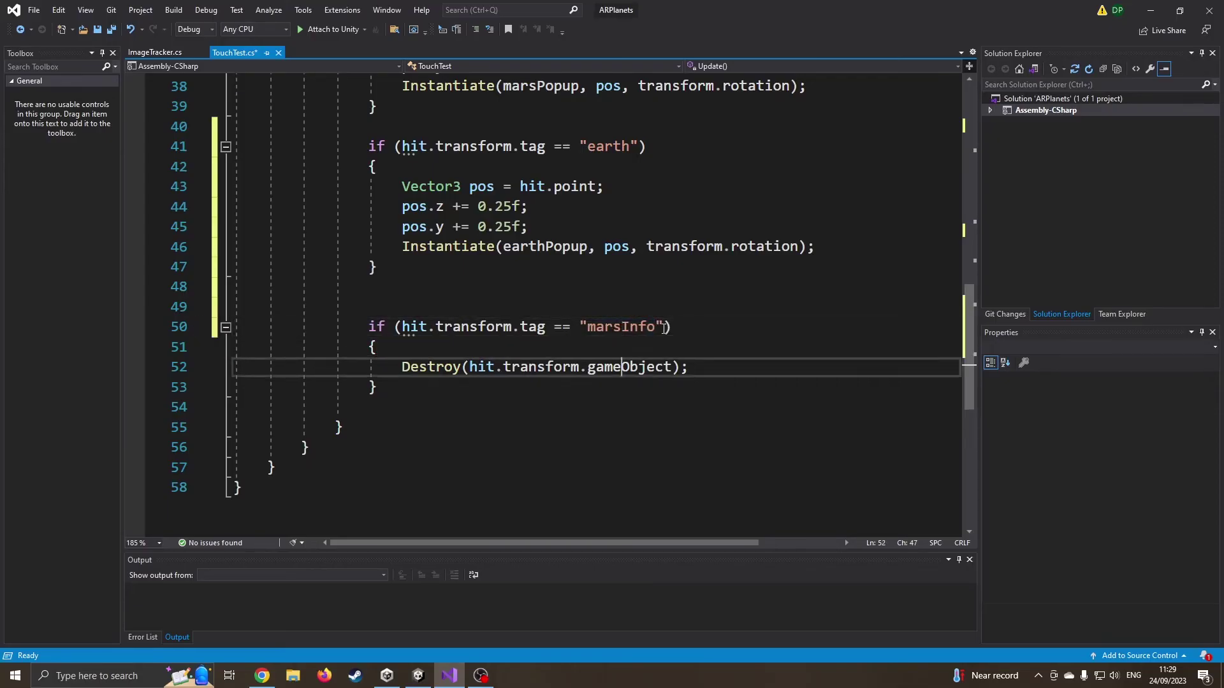
Step: Duplicate the whole marsInfo if block with its Destroy call below the original, separated by a blank line
{"action": "left_click", "coordinate": [387, 391]}
{"action": "key", "text": "shift+Up"}
{"action": "key", "text": "shift+Up"}
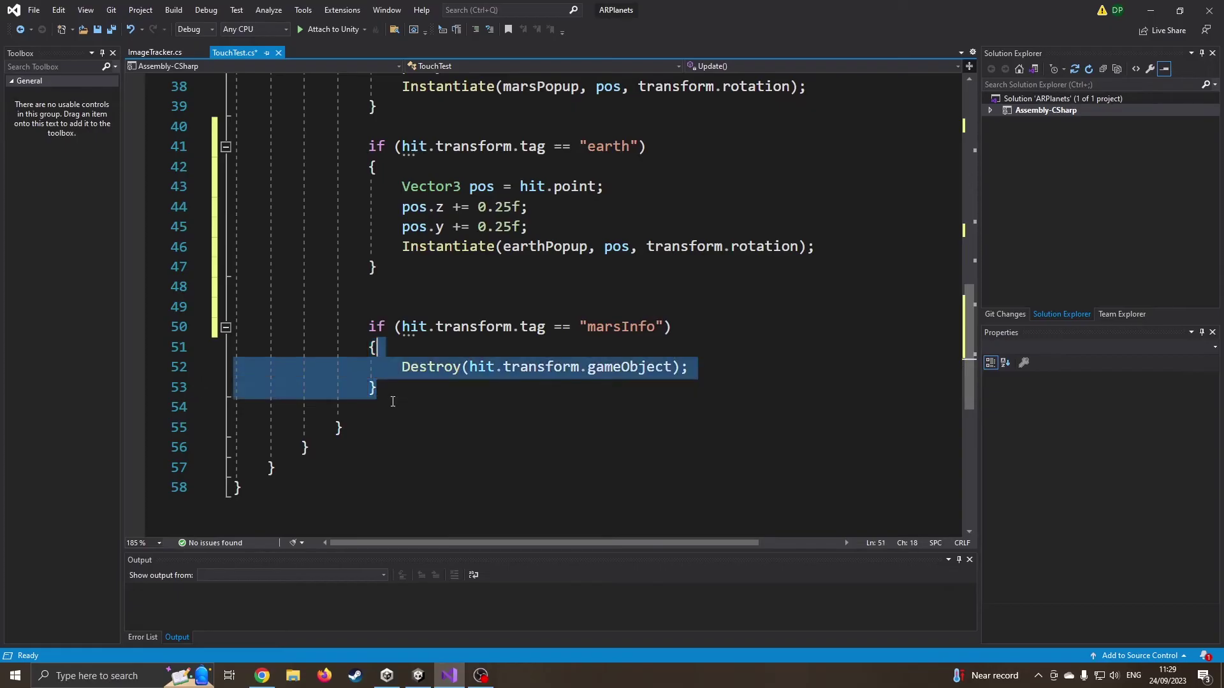
{"action": "key", "text": "shift+Up"}
{"action": "key", "text": "shift+Up"}
{"action": "key", "text": "ctrl+c"}
{"action": "key", "text": "Right"}
{"action": "key", "text": "Return"}
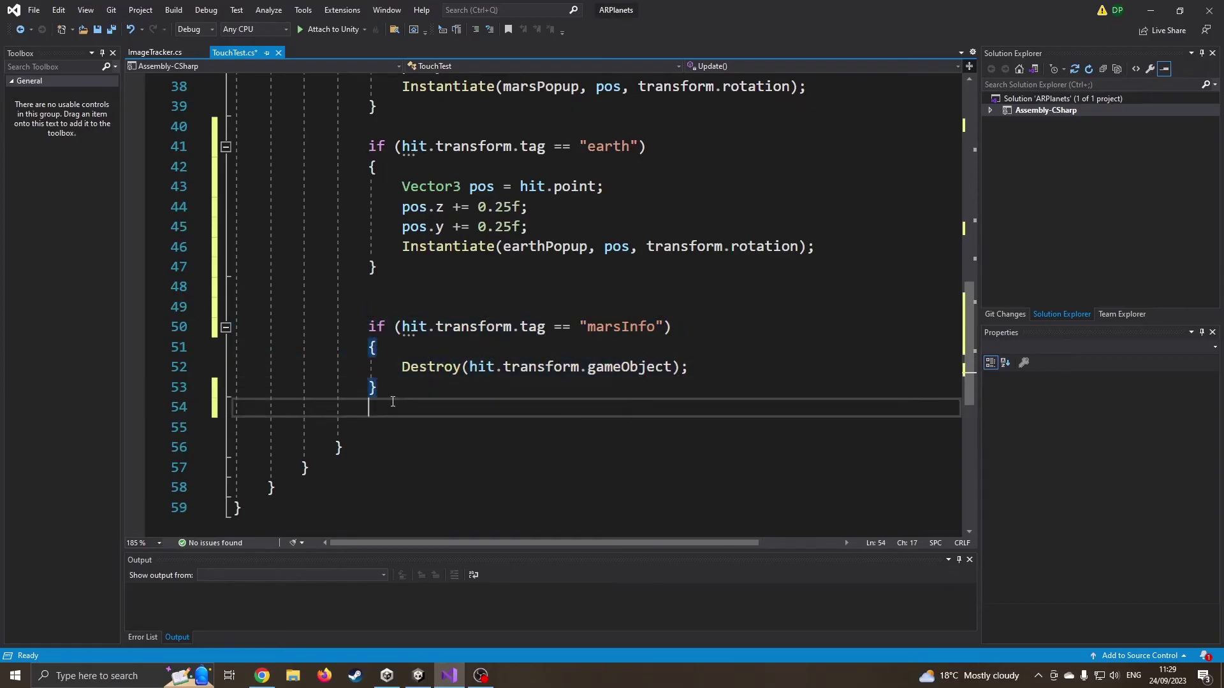
{"action": "key", "text": "Return"}
{"action": "key", "text": "ctrl+v"}
Step: Make the copied block check for the "earthInfo" tag and save the script
{"action": "left_click", "coordinate": [623, 449]}
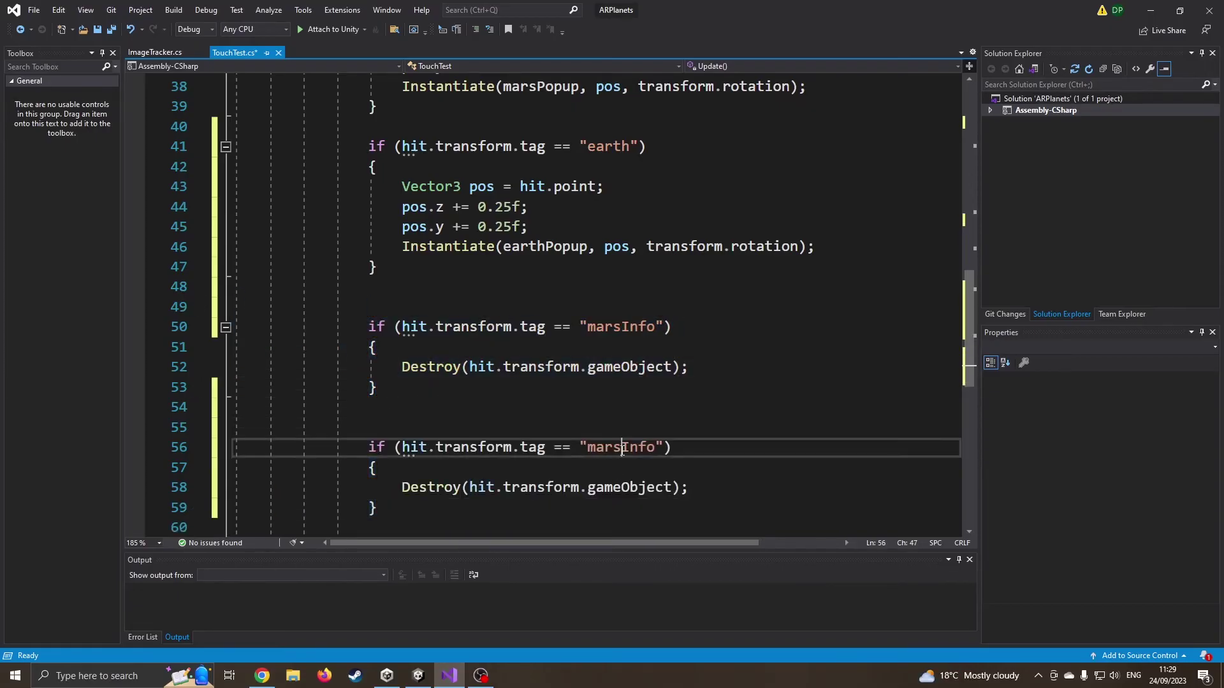
{"action": "key", "text": "BackSpace"}
{"action": "key", "text": "BackSpace"}
{"action": "type", "text": "earth"}
{"action": "key", "text": "ctrl+s"}
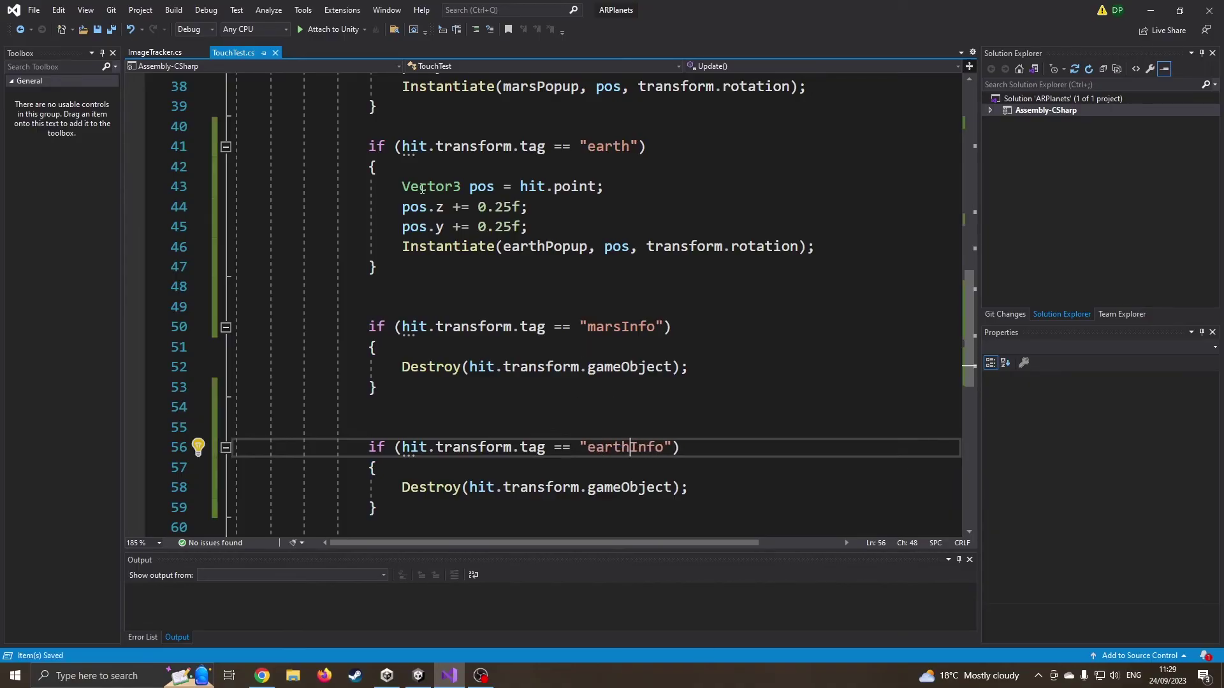
Step: Switch to Unity and assign the EarthInfo prefab as the Earth Popup of XR Origin's Touch Test script
{"action": "left_click", "coordinate": [418, 676]}
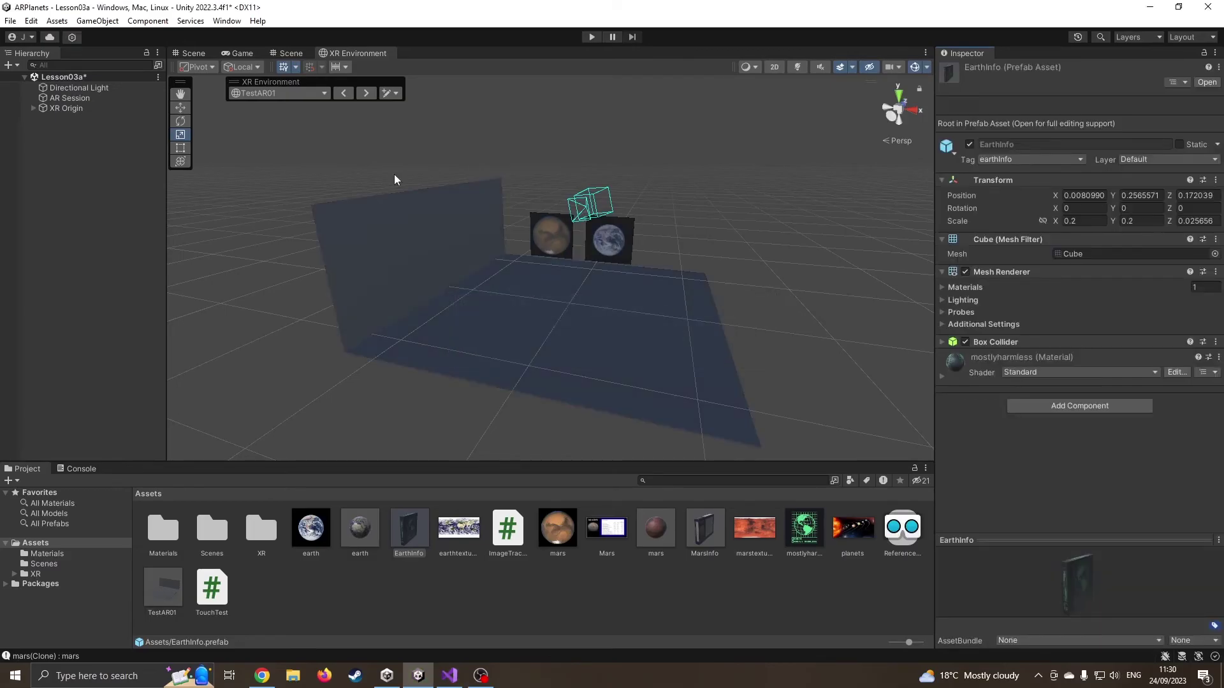
{"action": "left_click", "coordinate": [67, 109]}
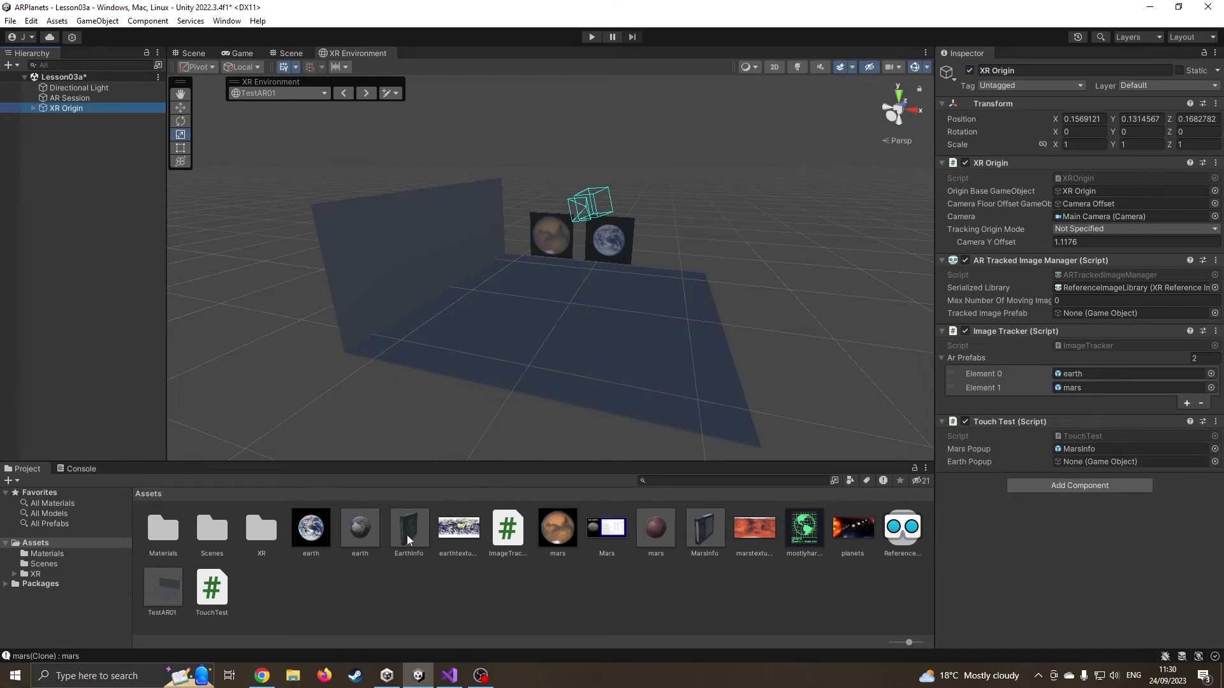
{"action": "left_click_drag", "start_coordinate": [407, 534], "coordinate": [1077, 462]}
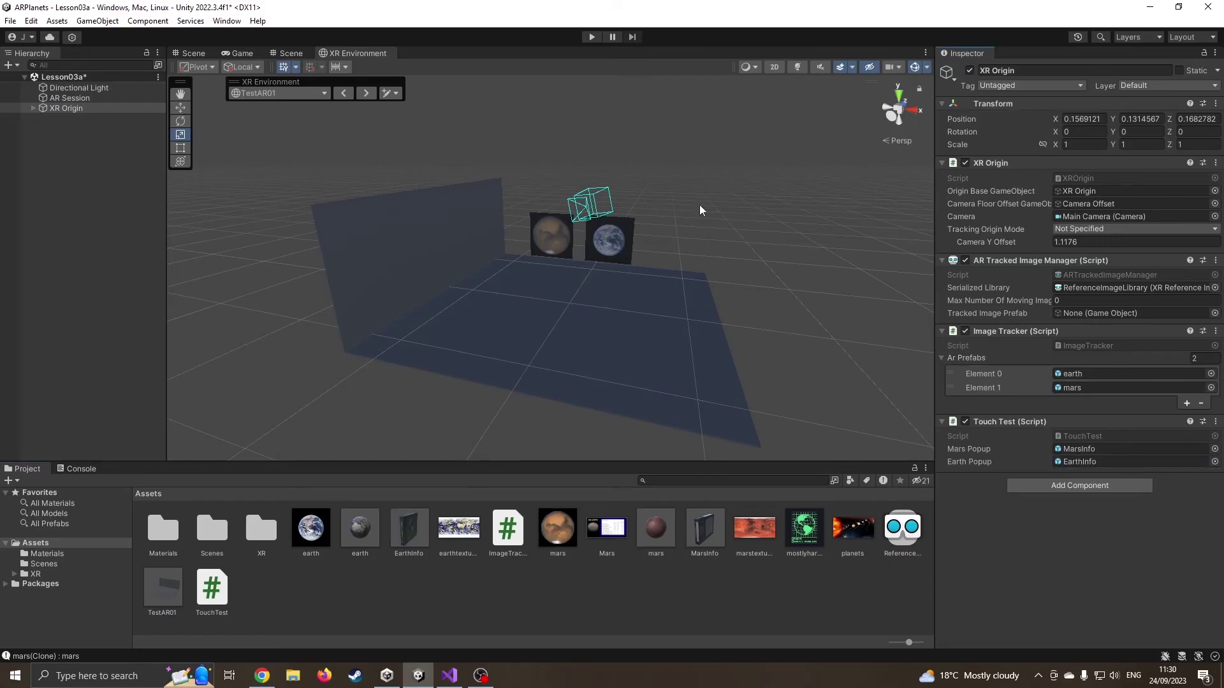
Step: Run the scene with the console shown and test opening and closing the Mars and Earth info popups by touch
{"action": "left_click", "coordinate": [593, 38]}
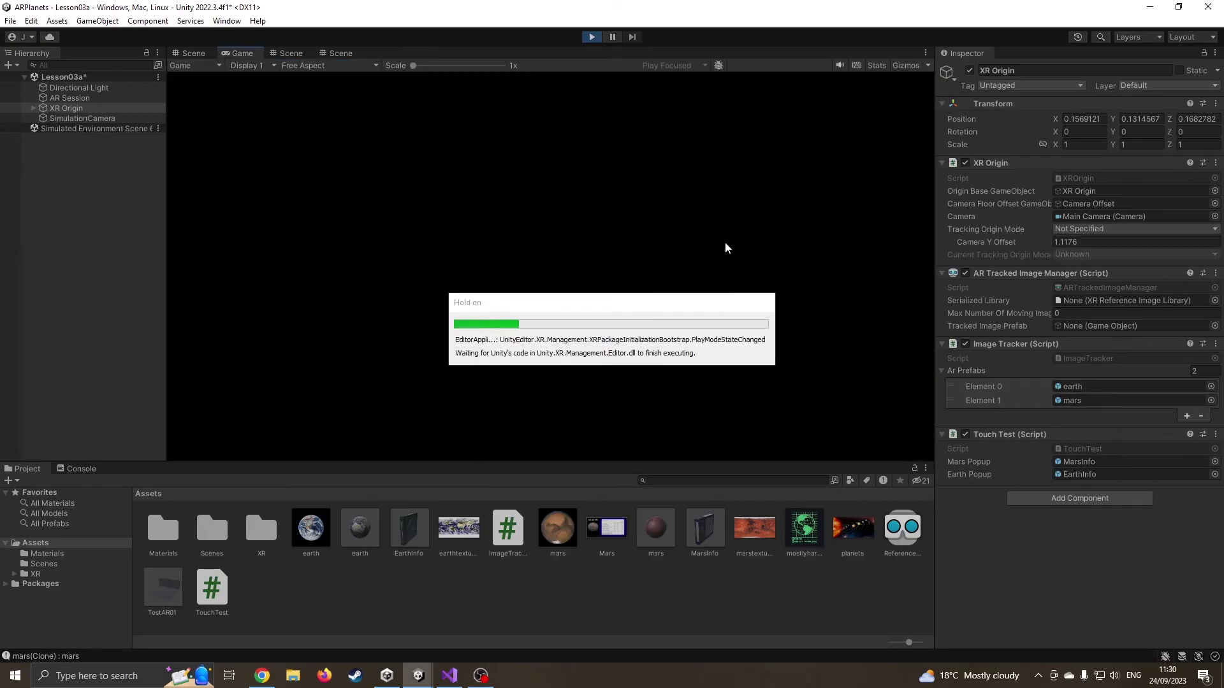
{"action": "right_click_drag", "start_coordinate": [536, 236], "coordinate": [590, 289]}
{"action": "left_click", "coordinate": [76, 470]}
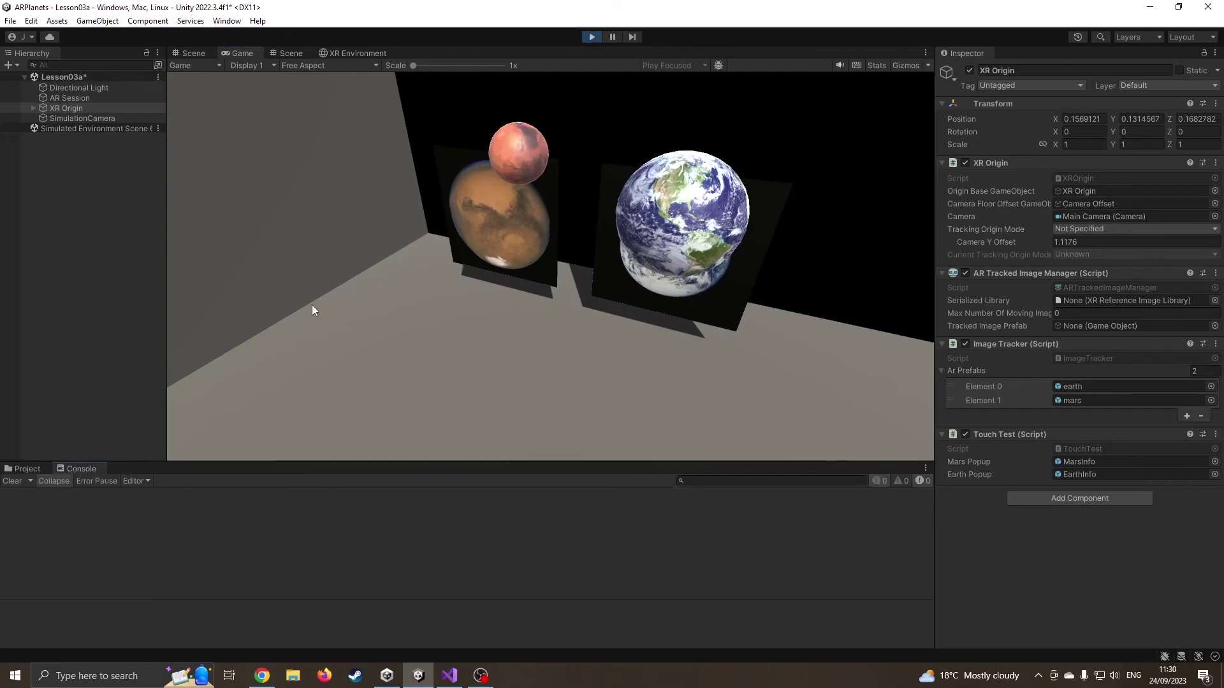
{"action": "left_click", "coordinate": [312, 305]}
{"action": "left_click", "coordinate": [385, 377]}
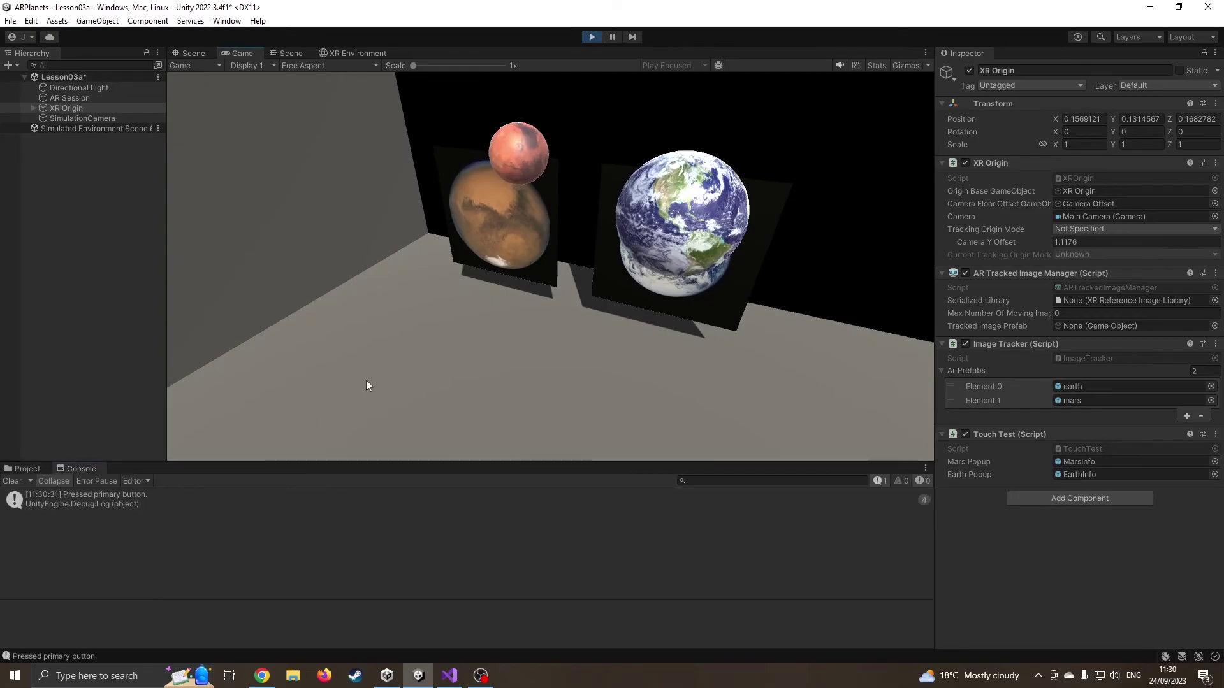
{"action": "left_click", "coordinate": [531, 164]}
{"action": "mouse_move", "coordinate": [531, 164]}
{"action": "right_mouse_down"}
{"action": "mouse_move", "coordinate": [598, 315]}
{"action": "mouse_move", "coordinate": [575, 296]}
{"action": "right_mouse_up"}
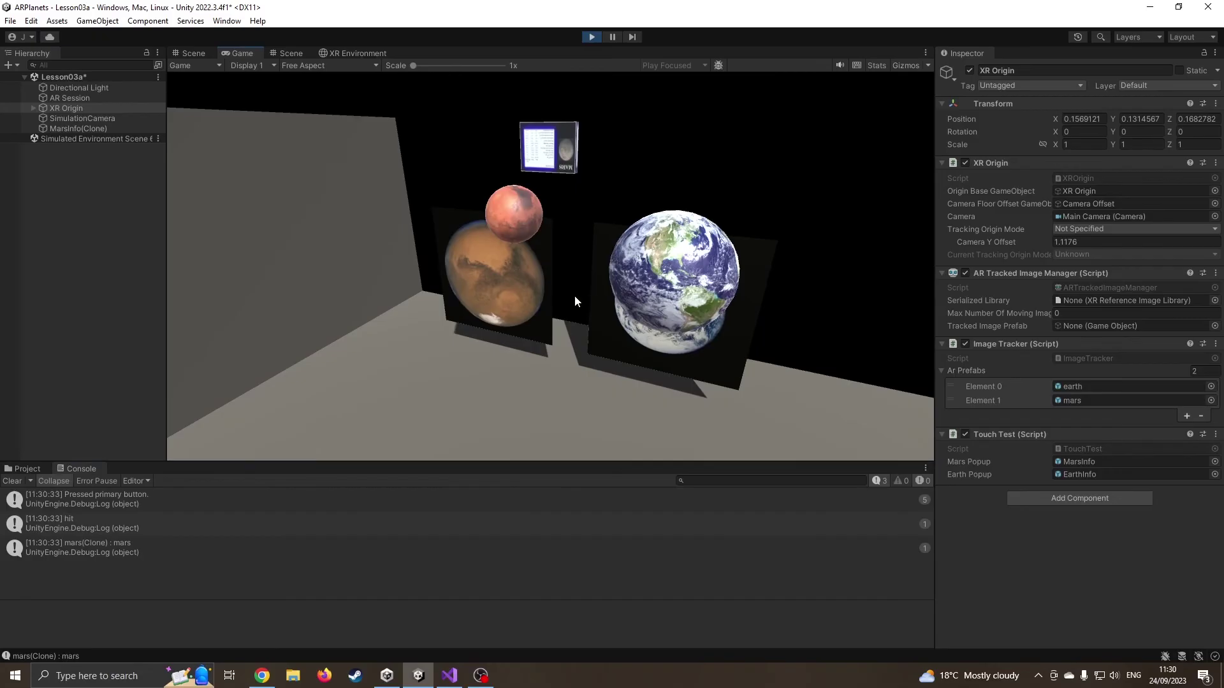
{"action": "left_click", "coordinate": [549, 151]}
{"action": "left_click", "coordinate": [670, 320]}
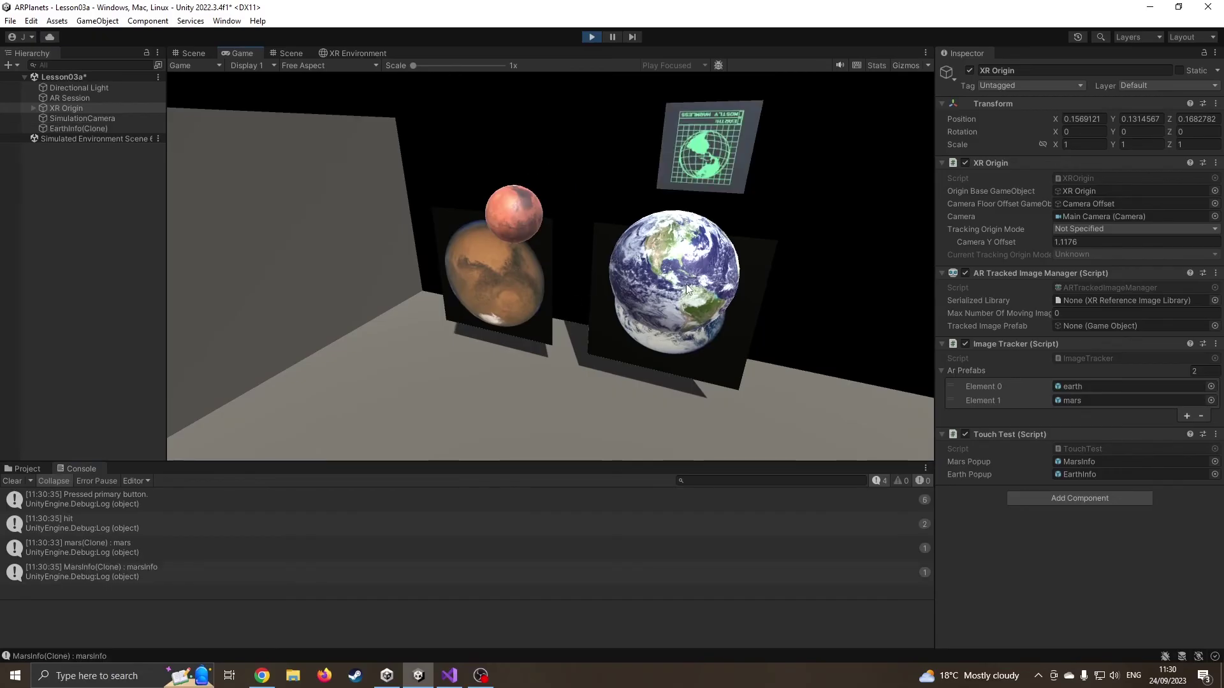
{"action": "left_click", "coordinate": [717, 148]}
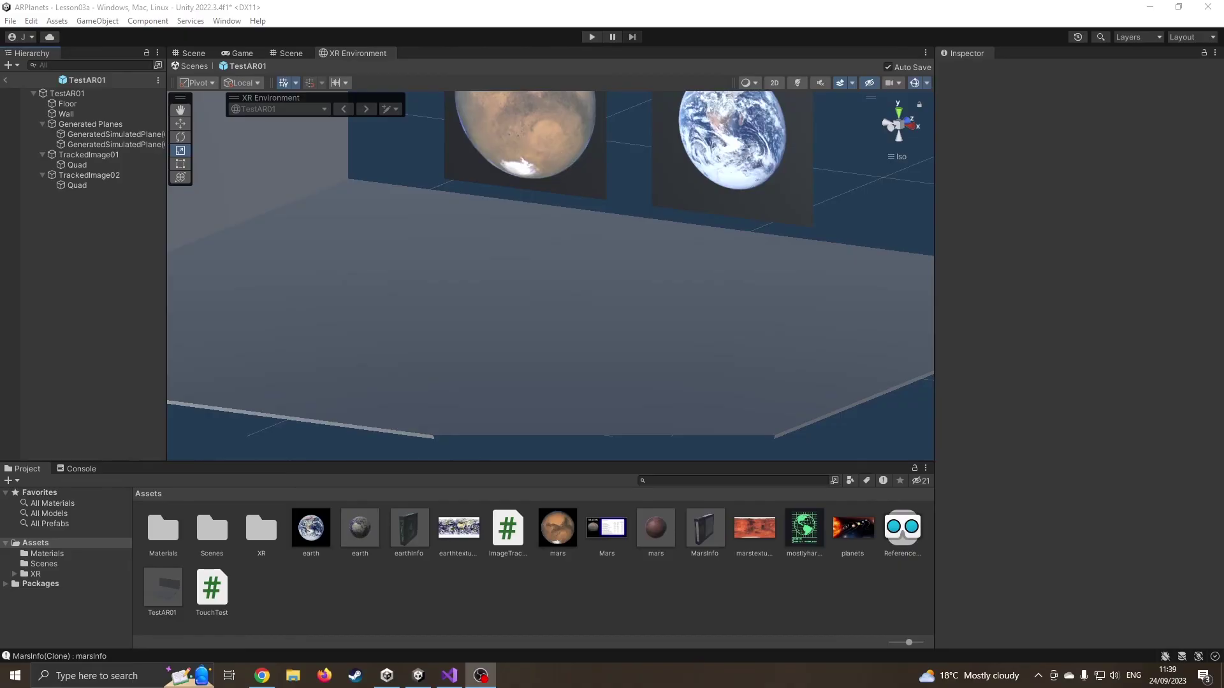
Step: Run the scene again, open and close the Earth popup, open the Mars popup, and stop play mode
{"action": "left_click", "coordinate": [587, 37]}
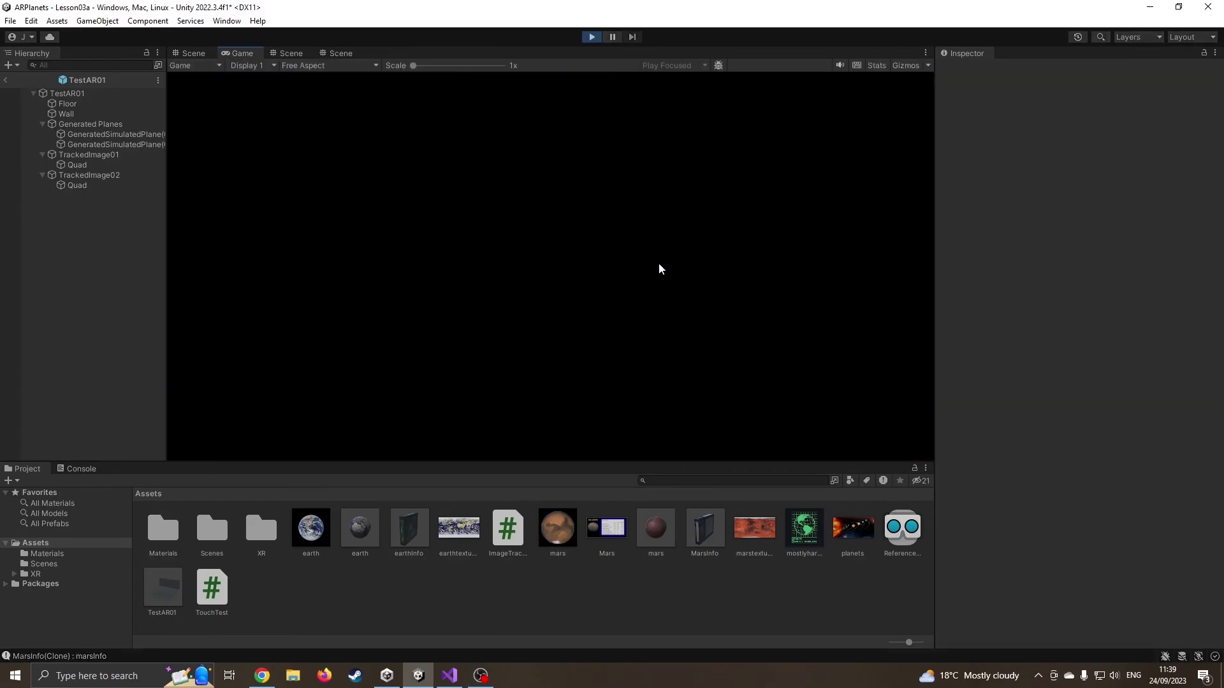
{"action": "right_click_drag", "start_coordinate": [666, 316], "coordinate": [771, 291]}
{"action": "left_click", "coordinate": [689, 332]}
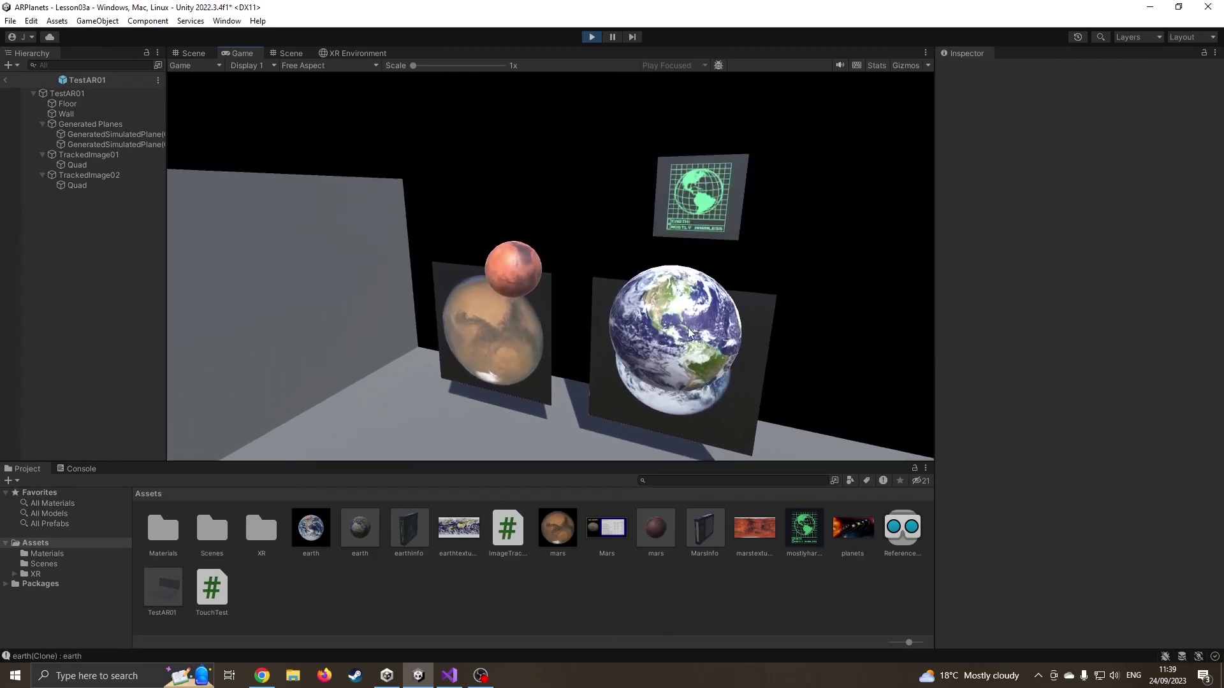
{"action": "left_click", "coordinate": [699, 201]}
{"action": "left_click", "coordinate": [511, 258]}
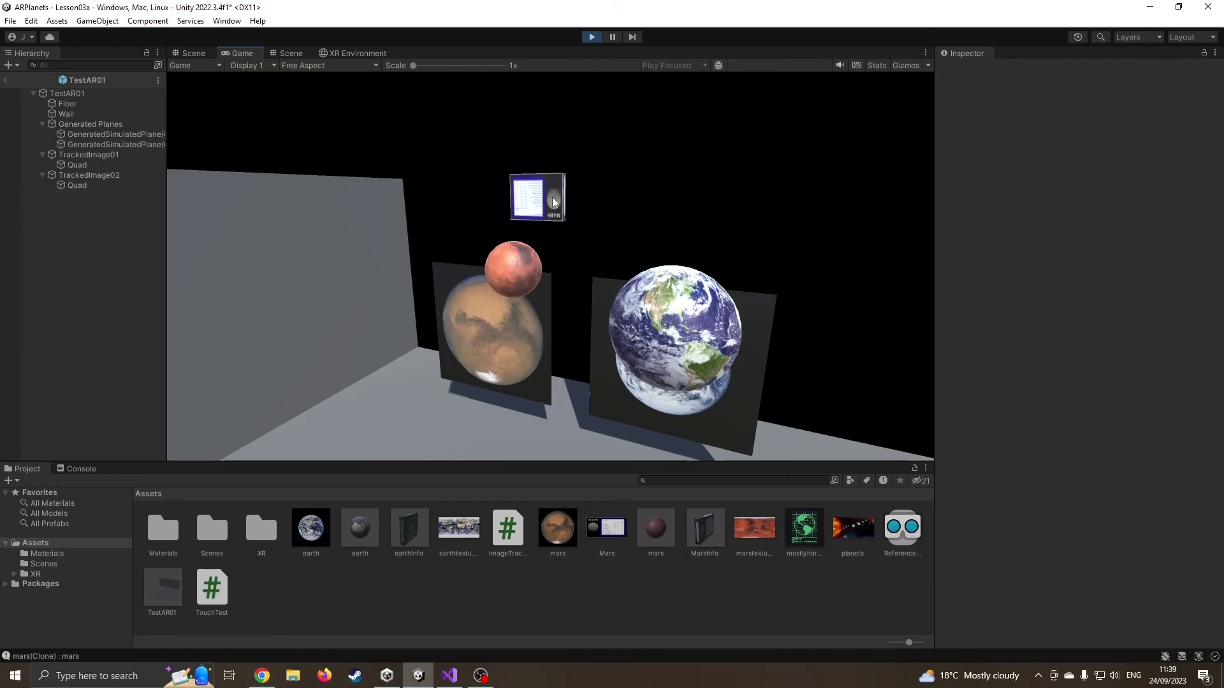
{"action": "left_click", "coordinate": [592, 37]}
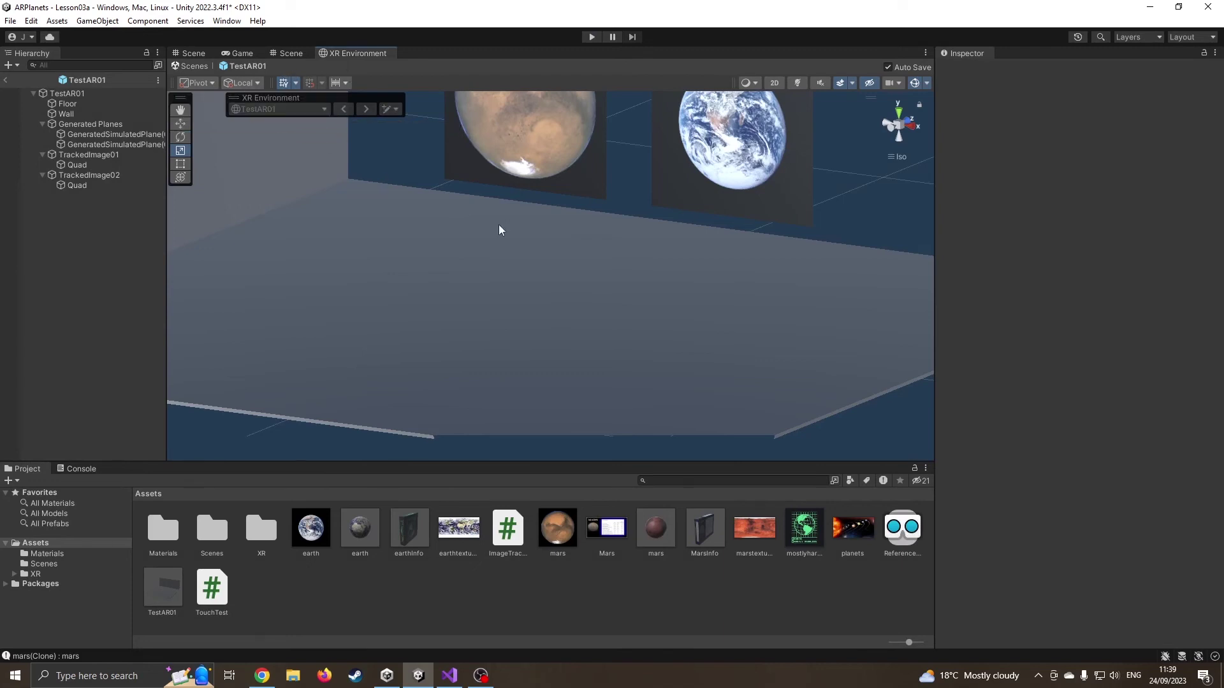
Step: Delete the MarsInfo prefab from the project assets
{"action": "left_click", "coordinate": [697, 538]}
{"action": "key", "text": "Delete"}
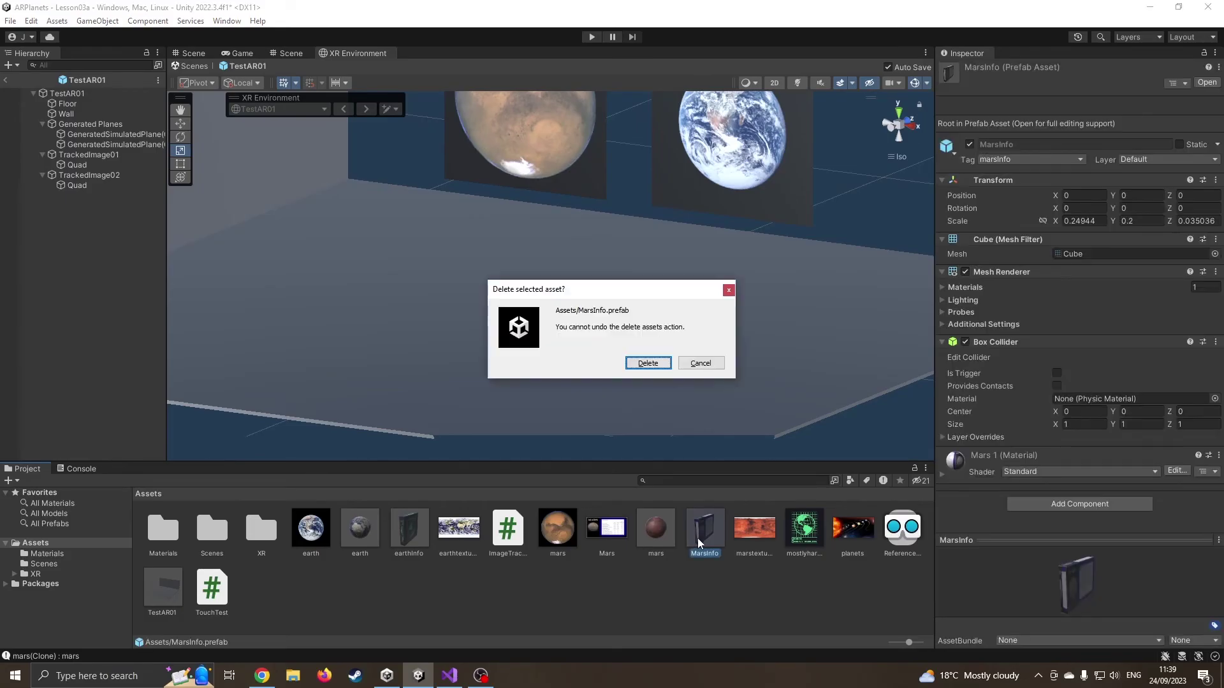
{"action": "left_click", "coordinate": [646, 363]}
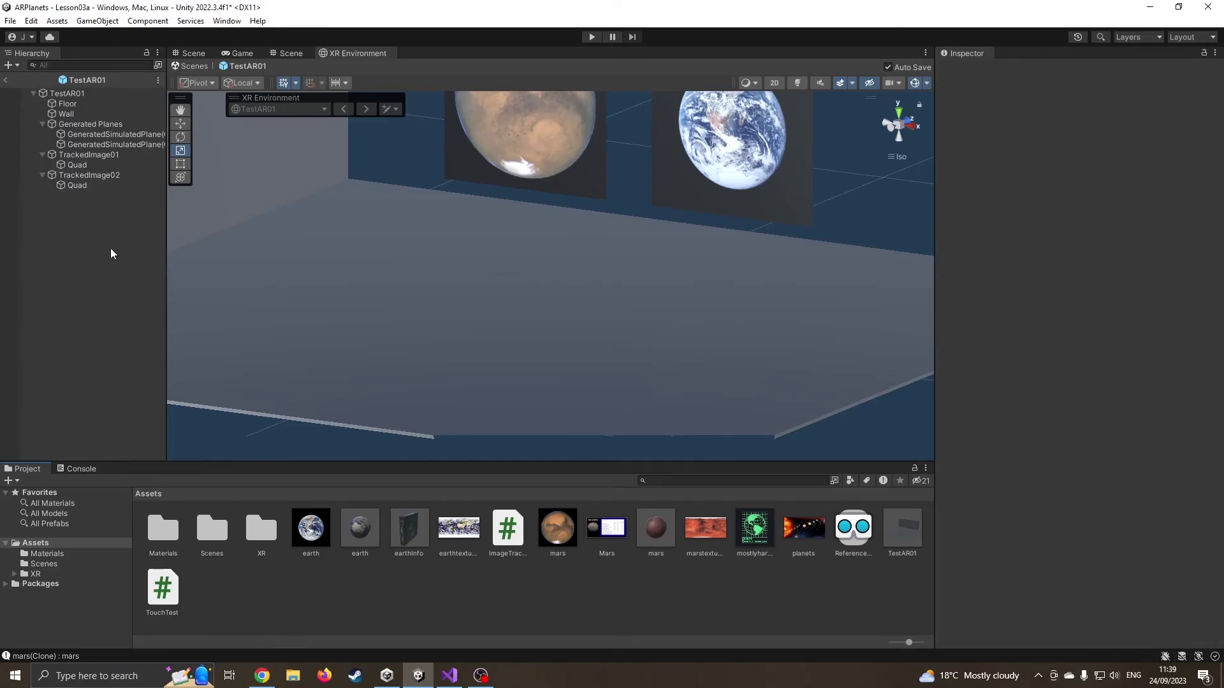
Step: Create an empty game object named marsInfo in the TestAR01 hierarchy
{"action": "right_click", "coordinate": [74, 240]}
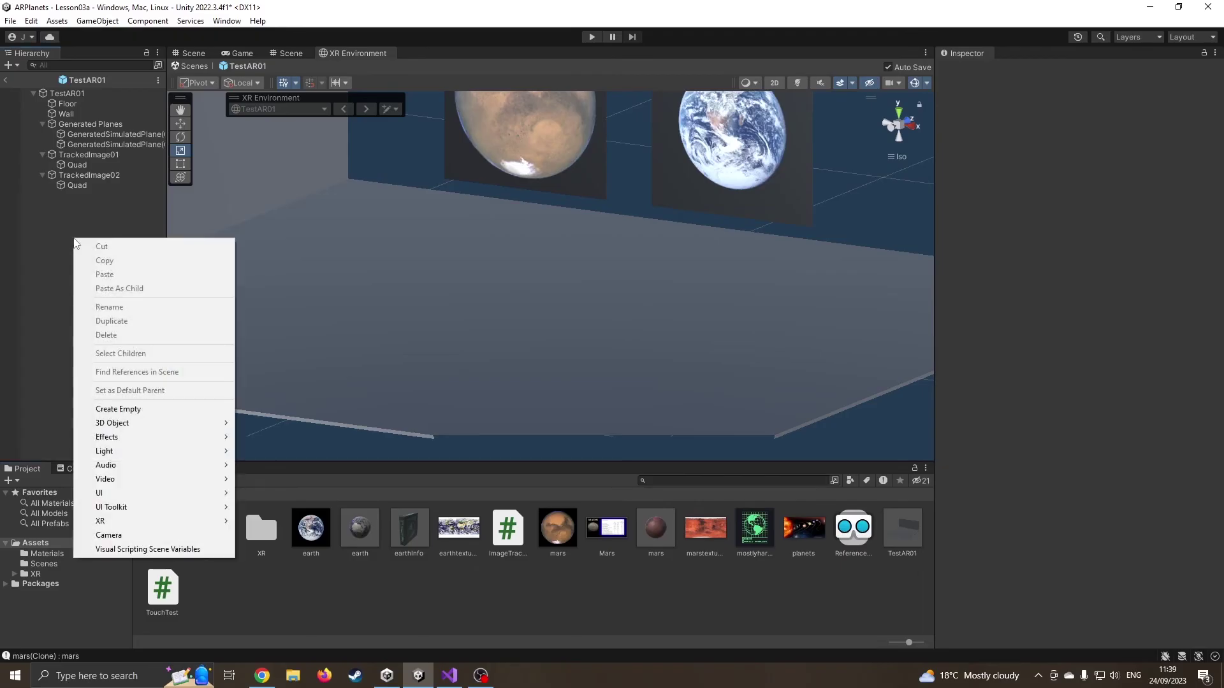
{"action": "left_click", "coordinate": [121, 409]}
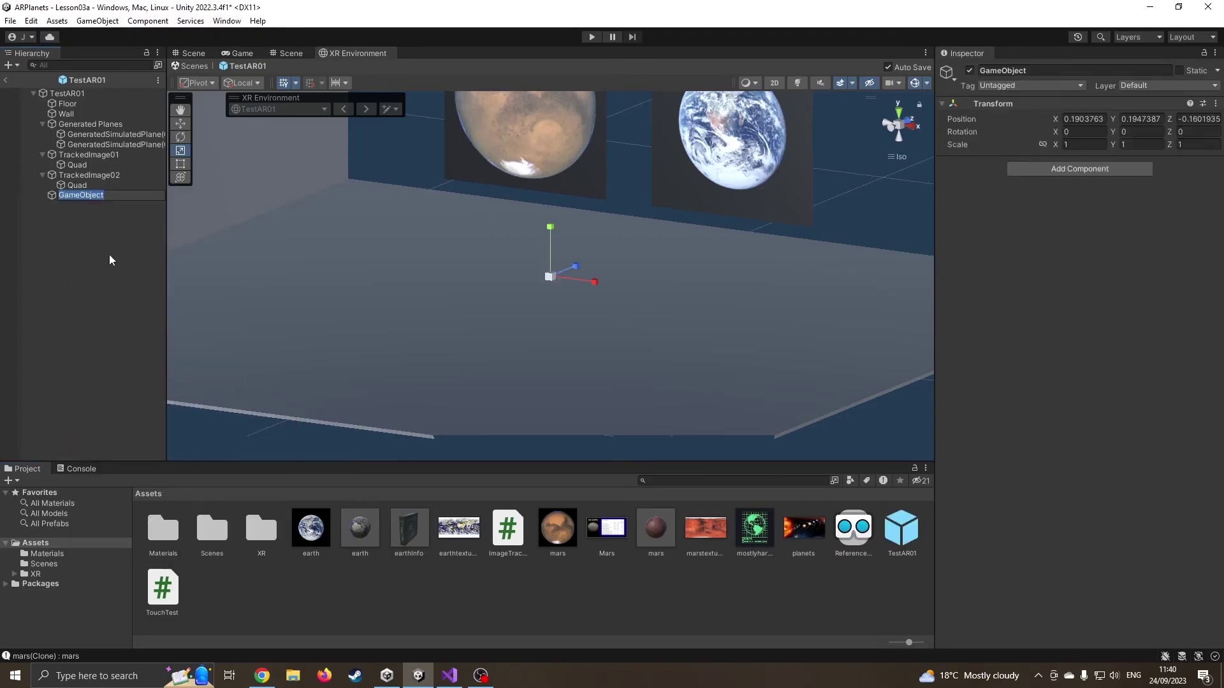
{"action": "type", "text": "M"}
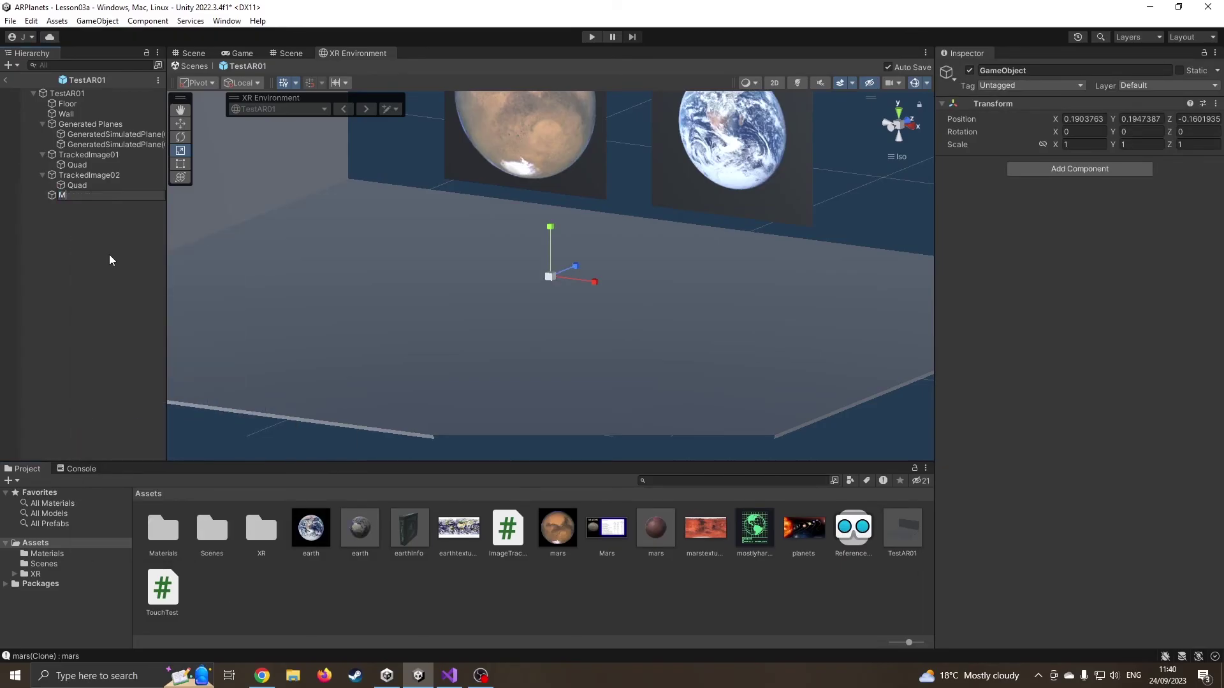
{"action": "type", "text": "arsInfo"}
{"action": "key", "text": "Home"}
{"action": "key", "text": "shift+Right"}
{"action": "type", "text": "m"}
{"action": "key", "text": "Return"}
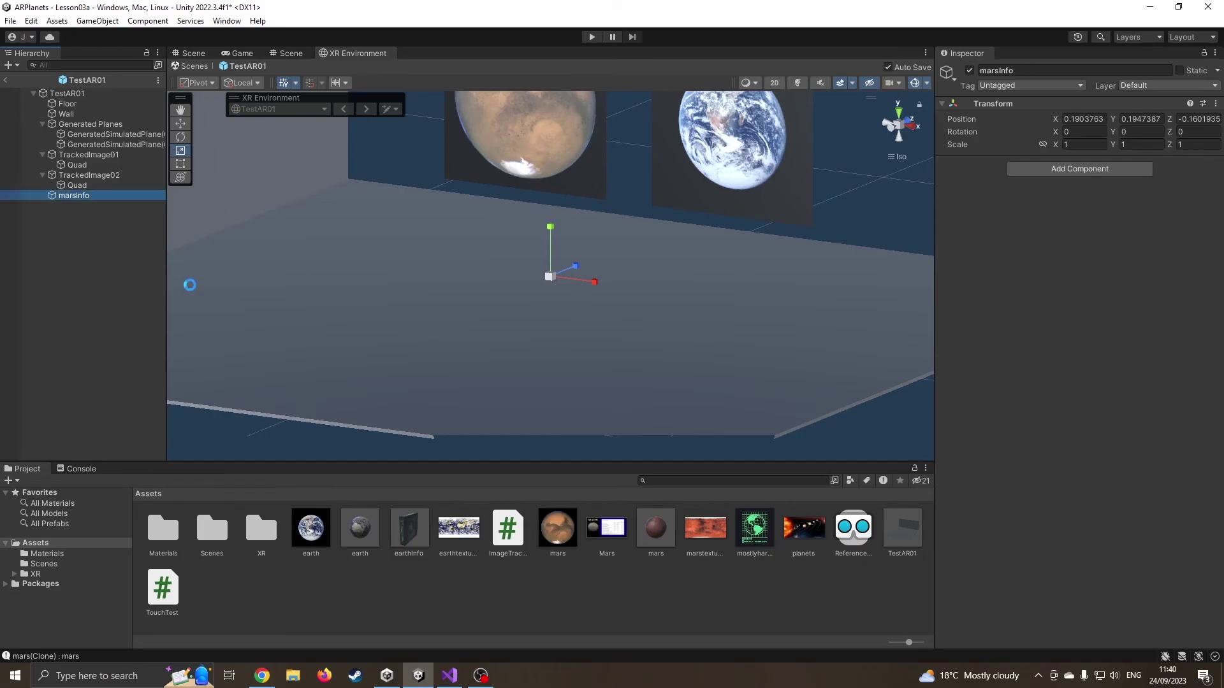
Step: Add a cube as a child of marsInfo and apply the Mars info image to it
{"action": "right_click", "coordinate": [90, 197]}
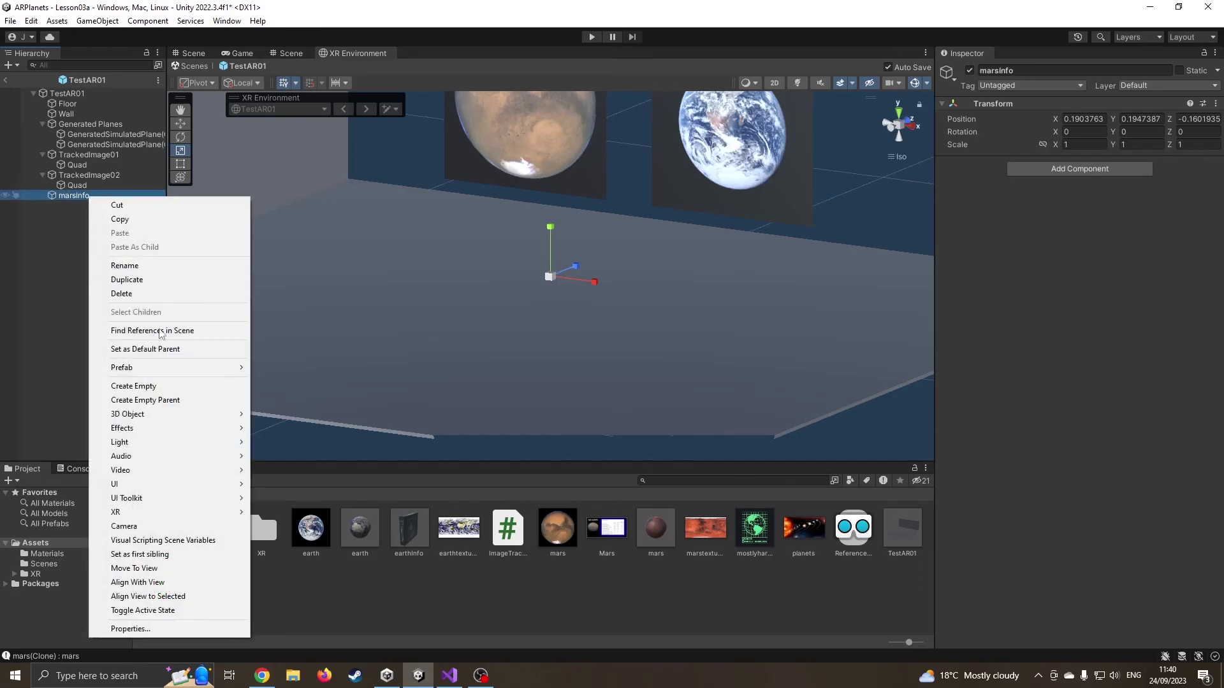
{"action": "mouse_move", "coordinate": [182, 415]}
{"action": "left_click", "coordinate": [277, 415]}
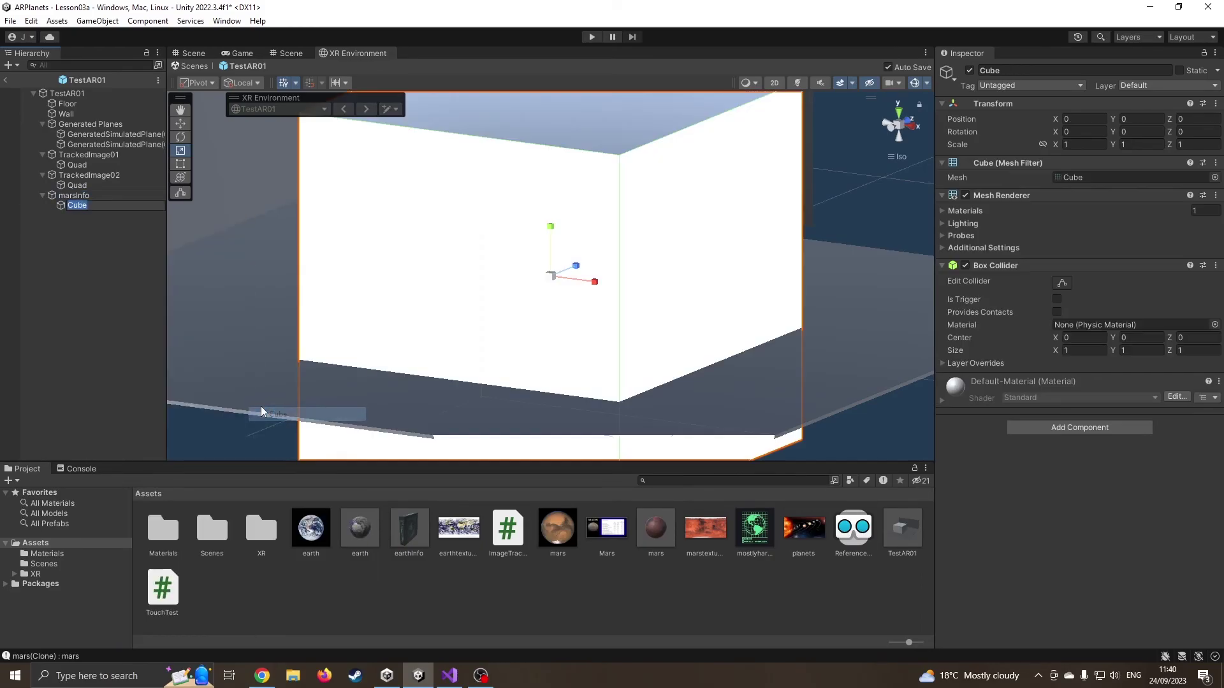
{"action": "left_click", "coordinate": [80, 198]}
{"action": "left_click", "coordinate": [83, 205]}
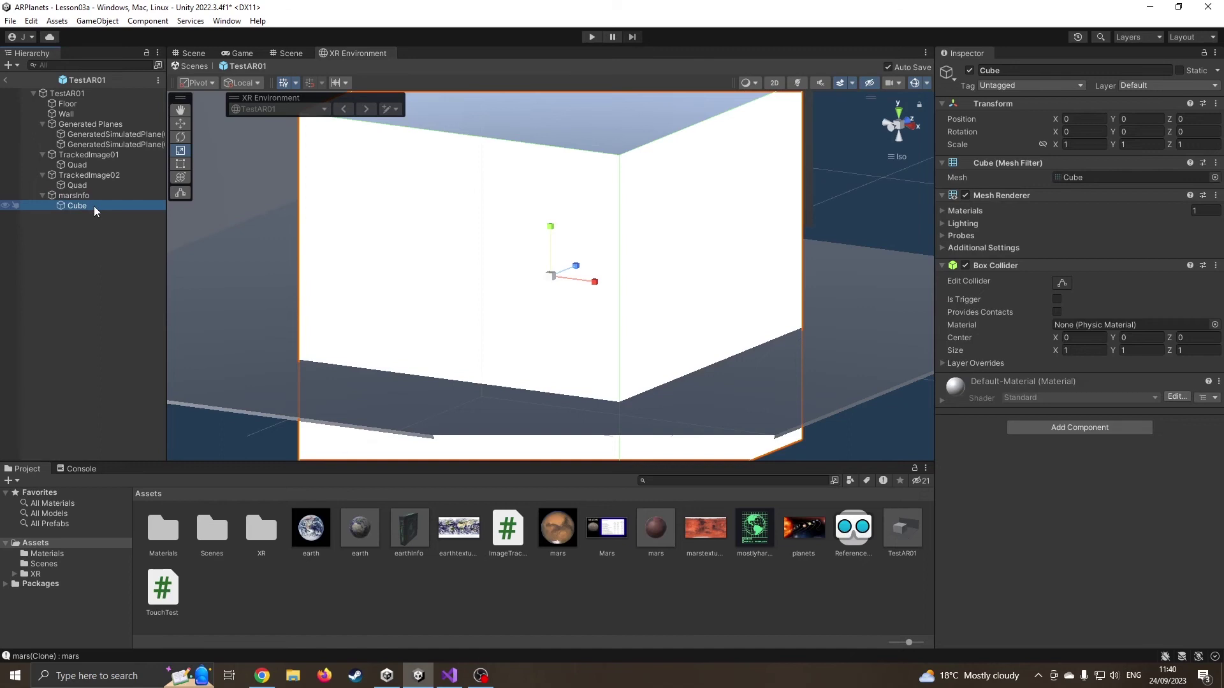
{"action": "left_click_drag", "start_coordinate": [622, 543], "coordinate": [529, 294]}
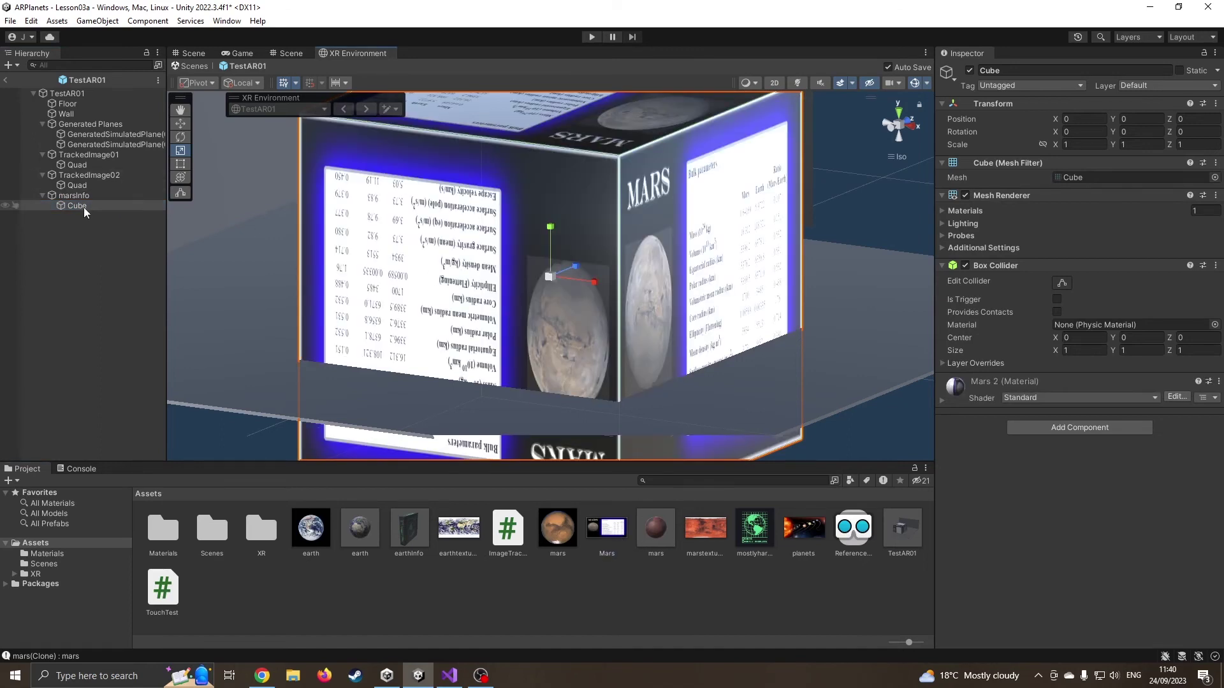
Step: Set the child cube's scale to 0.2 in X, Y and Z
{"action": "left_click_drag", "start_coordinate": [576, 263], "coordinate": [554, 274]}
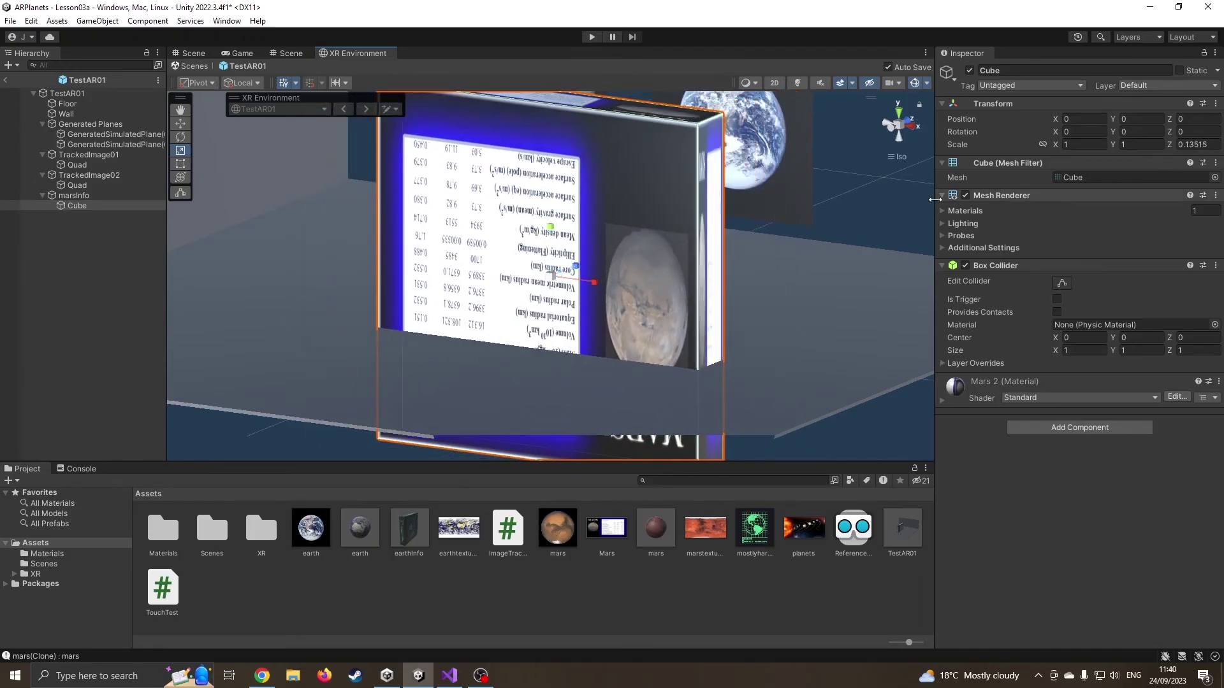
{"action": "left_click", "coordinate": [1102, 144]}
{"action": "type", "text": "0.2"}
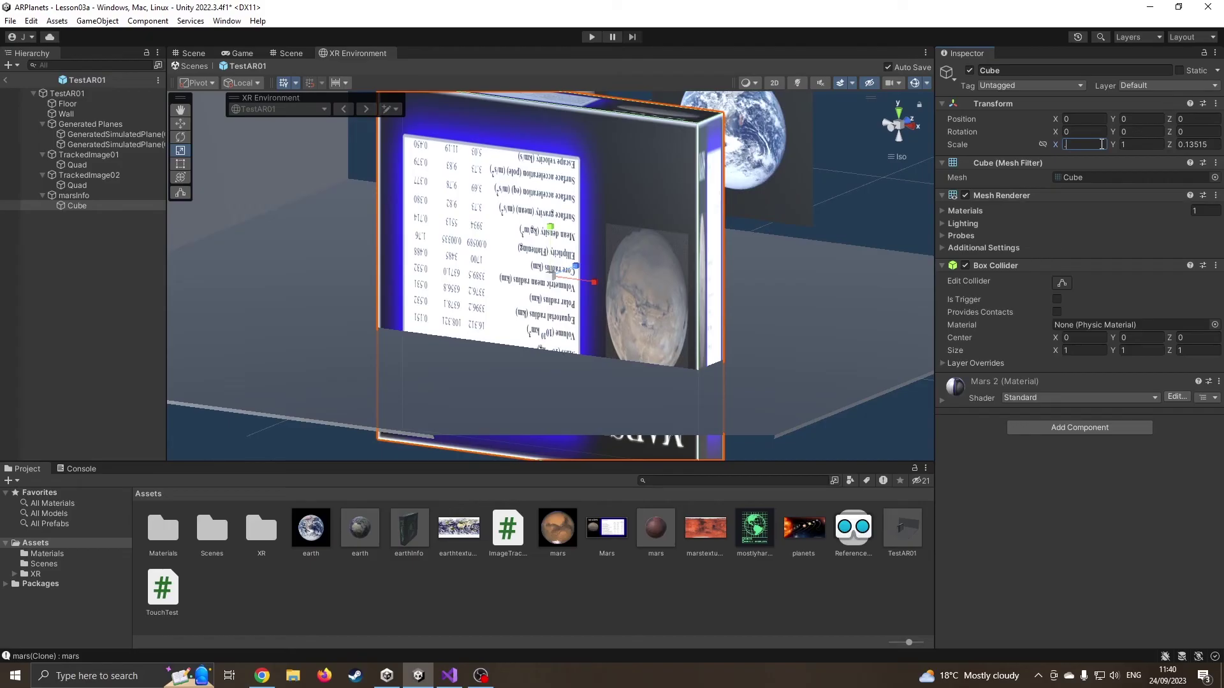
{"action": "key", "text": "Tab"}
{"action": "type", "text": ".25"}
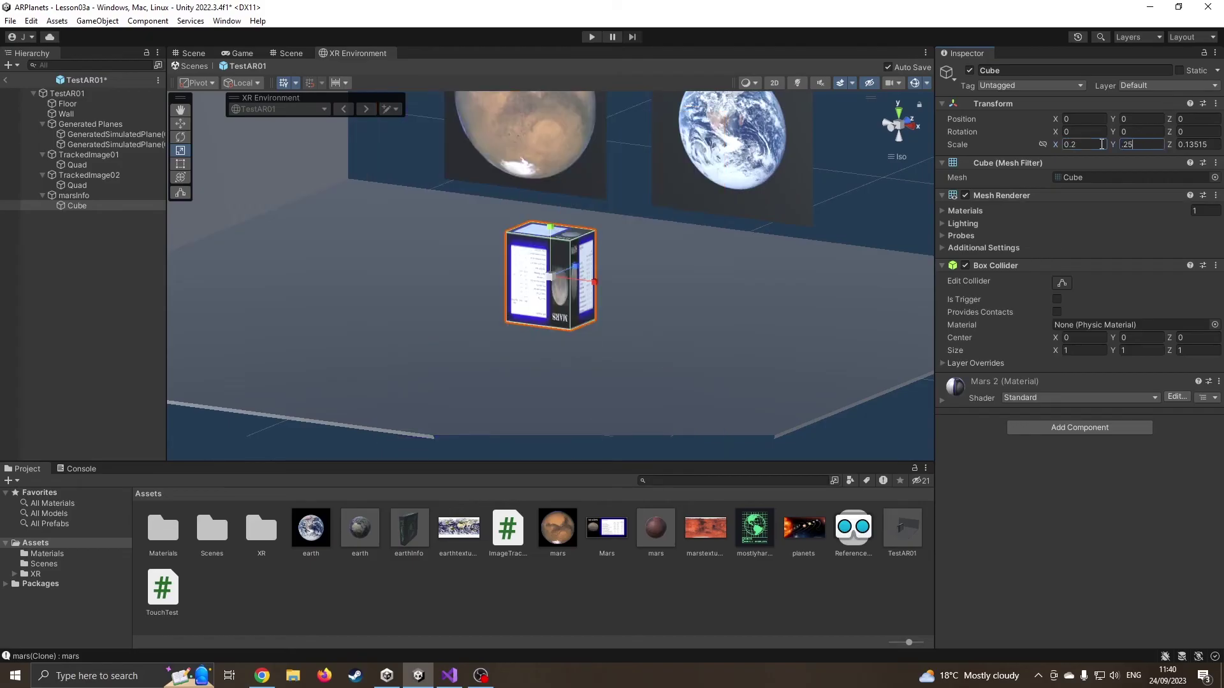
{"action": "key", "text": "BackSpace"}
{"action": "key", "text": "Tab"}
{"action": "type", "text": "0.2"}
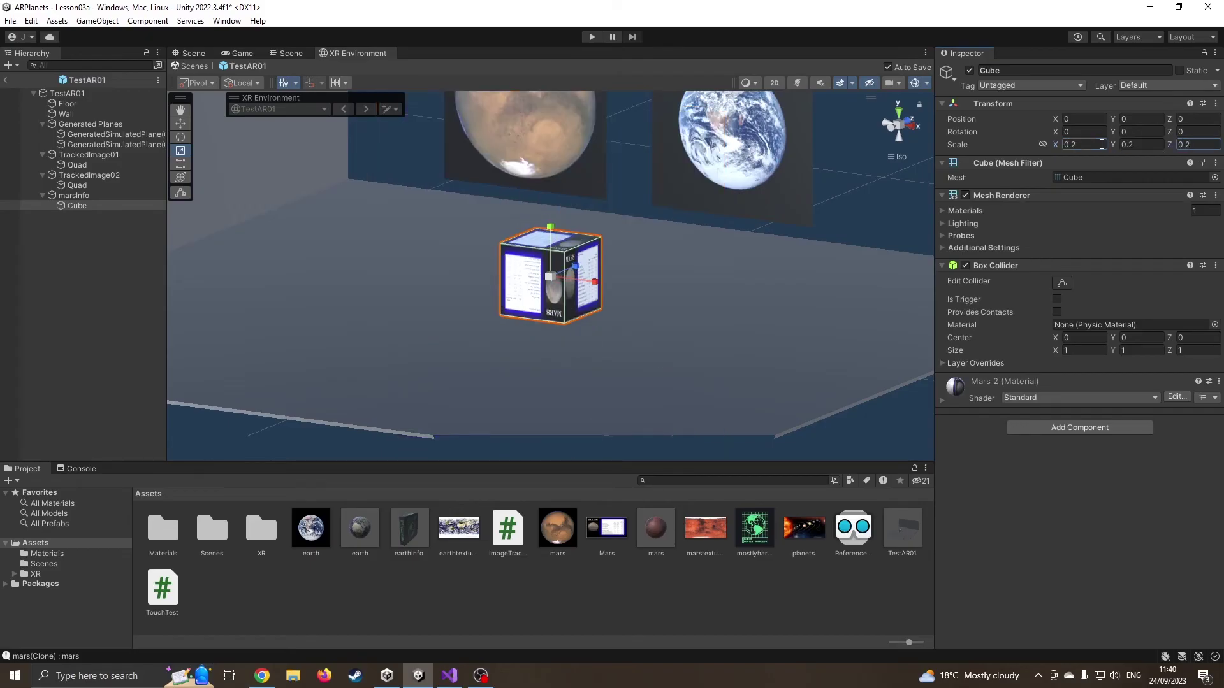
Step: Flatten the cube to a Z scale of about 0.021 and set its Z rotation to 180
{"action": "left_click_drag", "start_coordinate": [575, 266], "coordinate": [547, 276]}
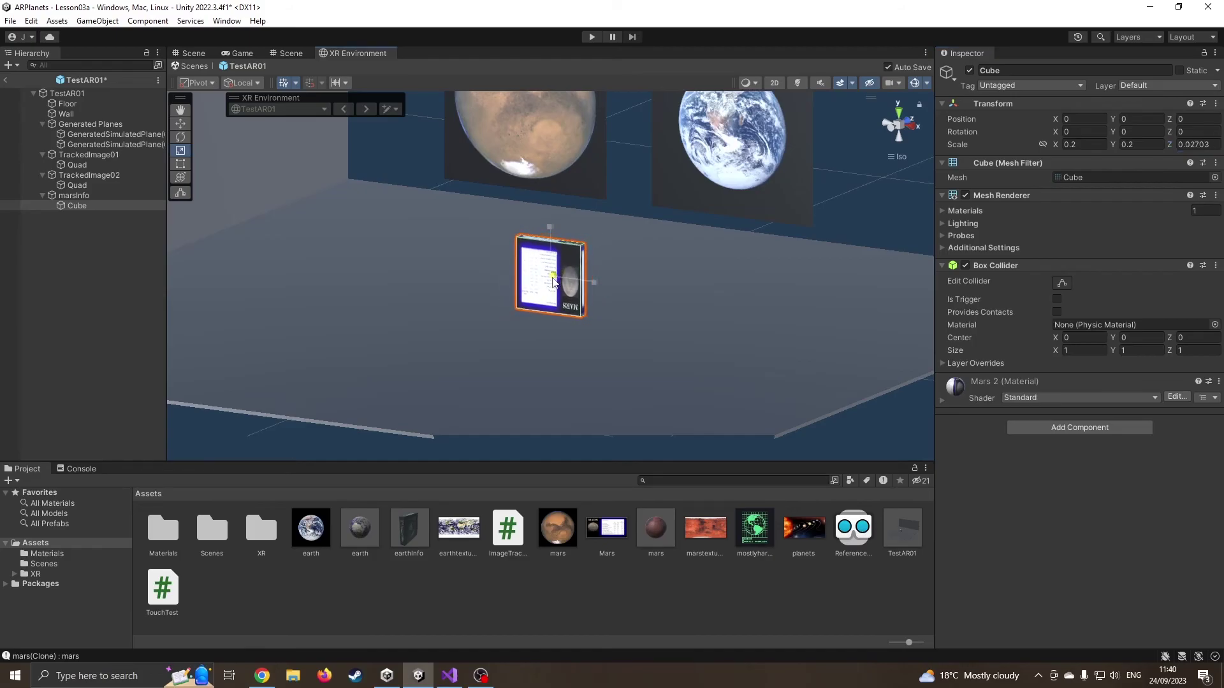
{"action": "left_click", "coordinate": [1193, 132]}
{"action": "type", "text": "180"}
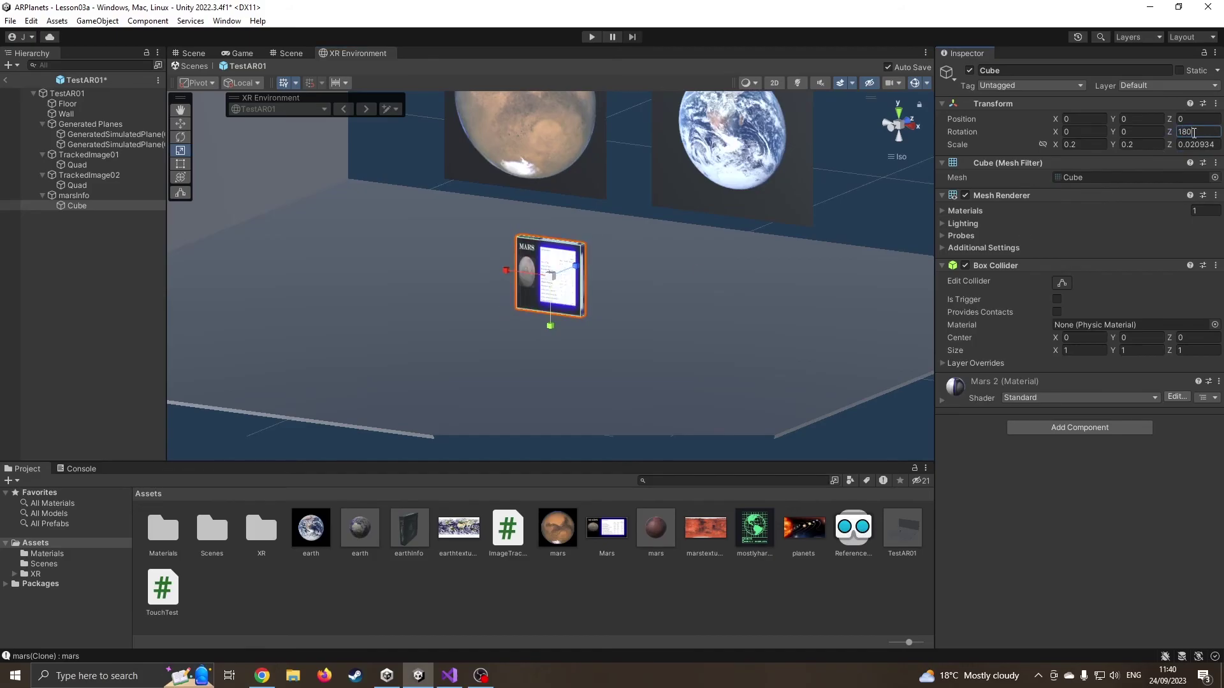
Step: Disable the Box Collider on the Cube child of marsInfo
{"action": "left_click", "coordinate": [90, 197]}
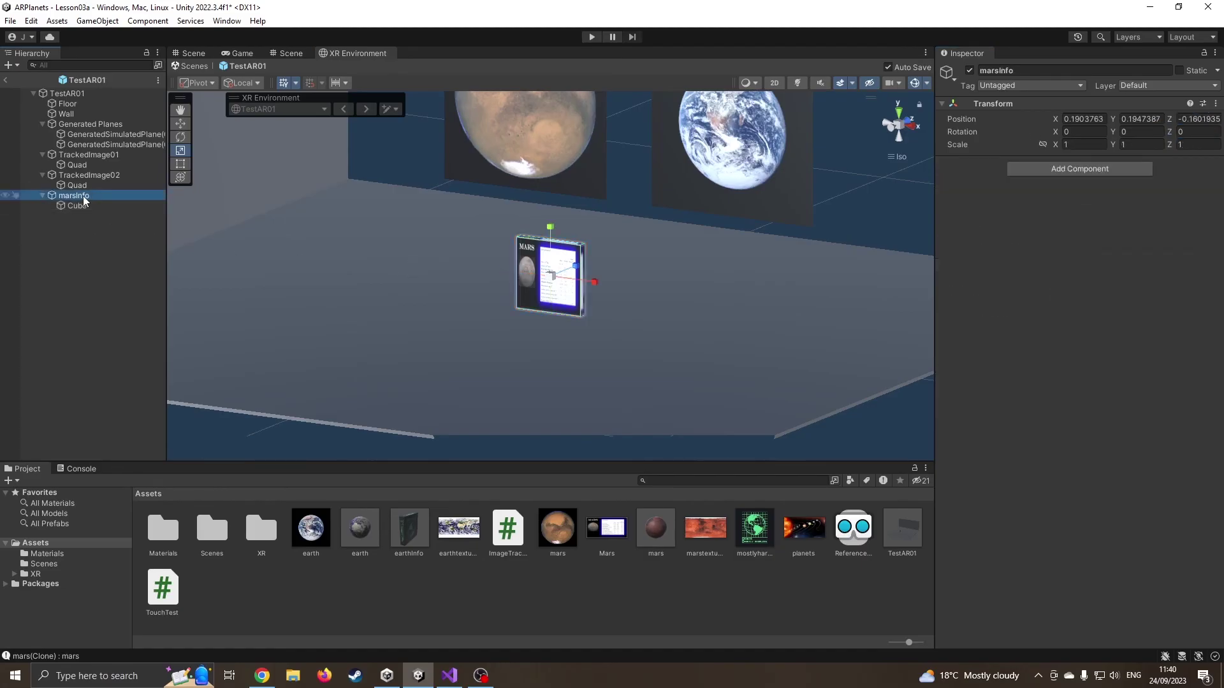
{"action": "left_click", "coordinate": [81, 205]}
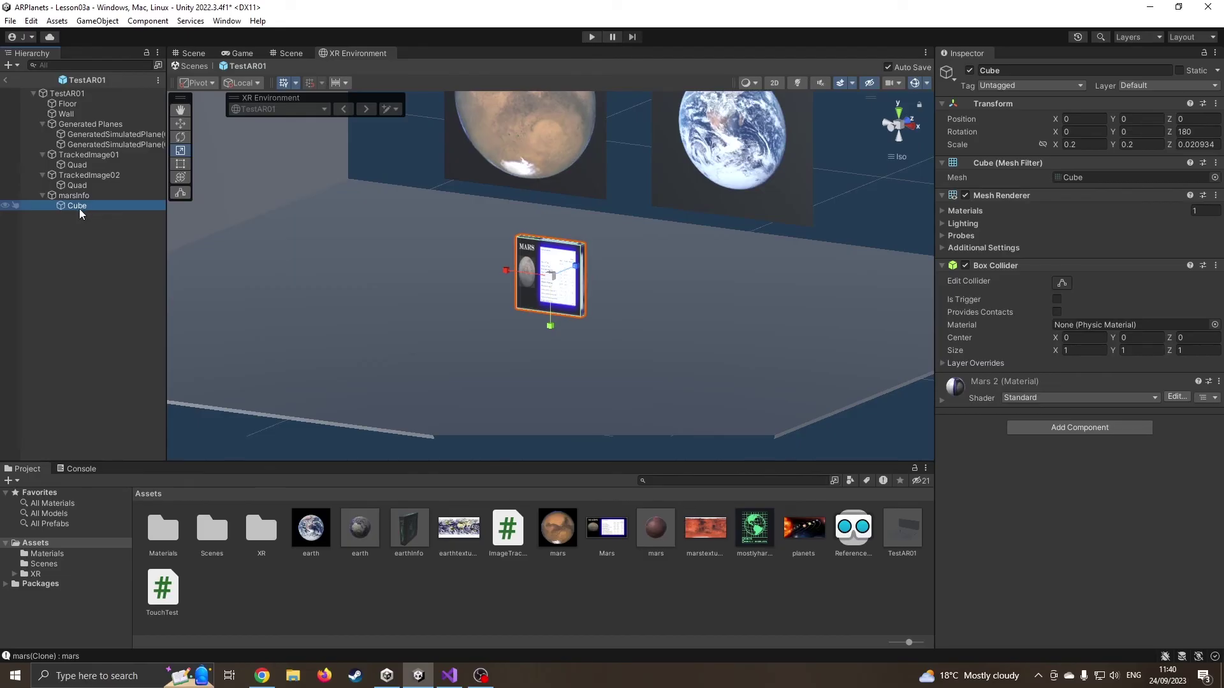
{"action": "left_click", "coordinate": [81, 196]}
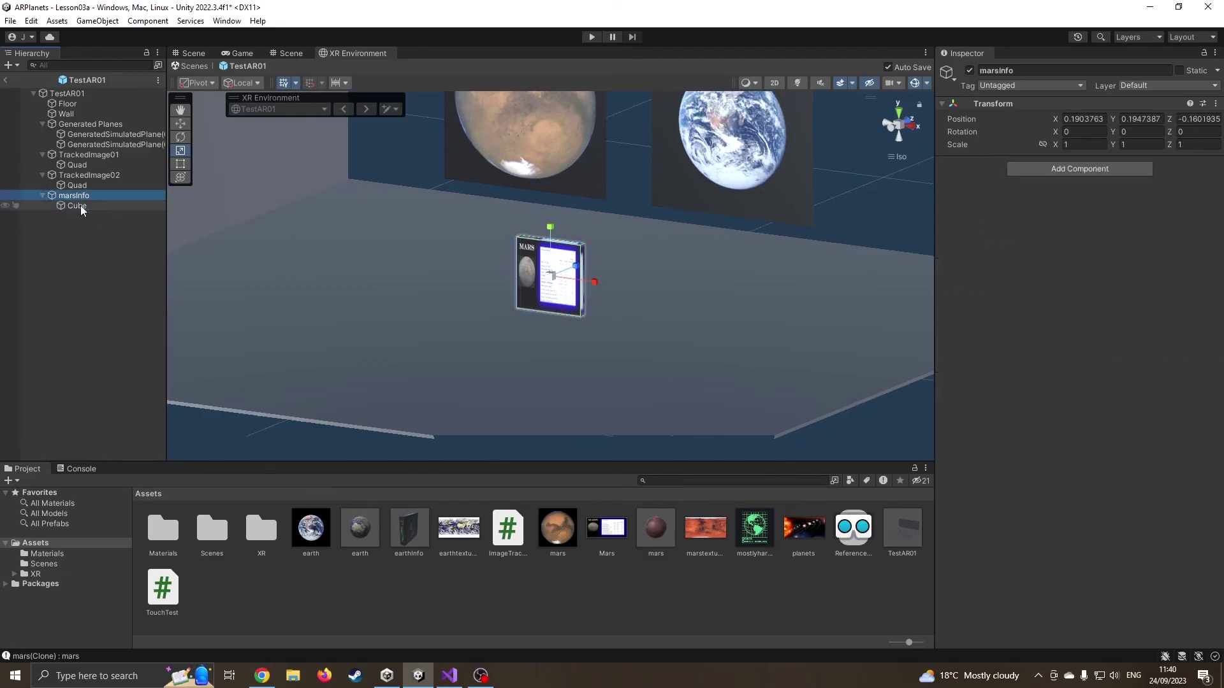
{"action": "left_click", "coordinate": [80, 205]}
{"action": "left_click", "coordinate": [81, 197]}
{"action": "left_click", "coordinate": [82, 206]}
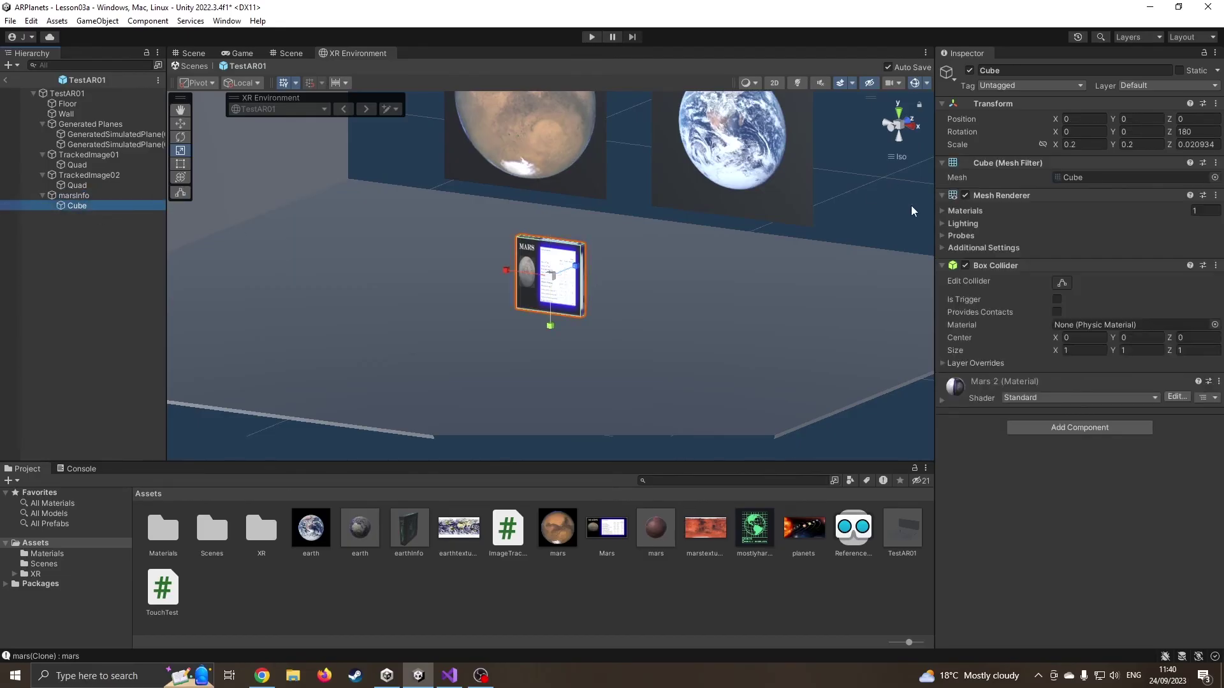
{"action": "left_click", "coordinate": [965, 265]}
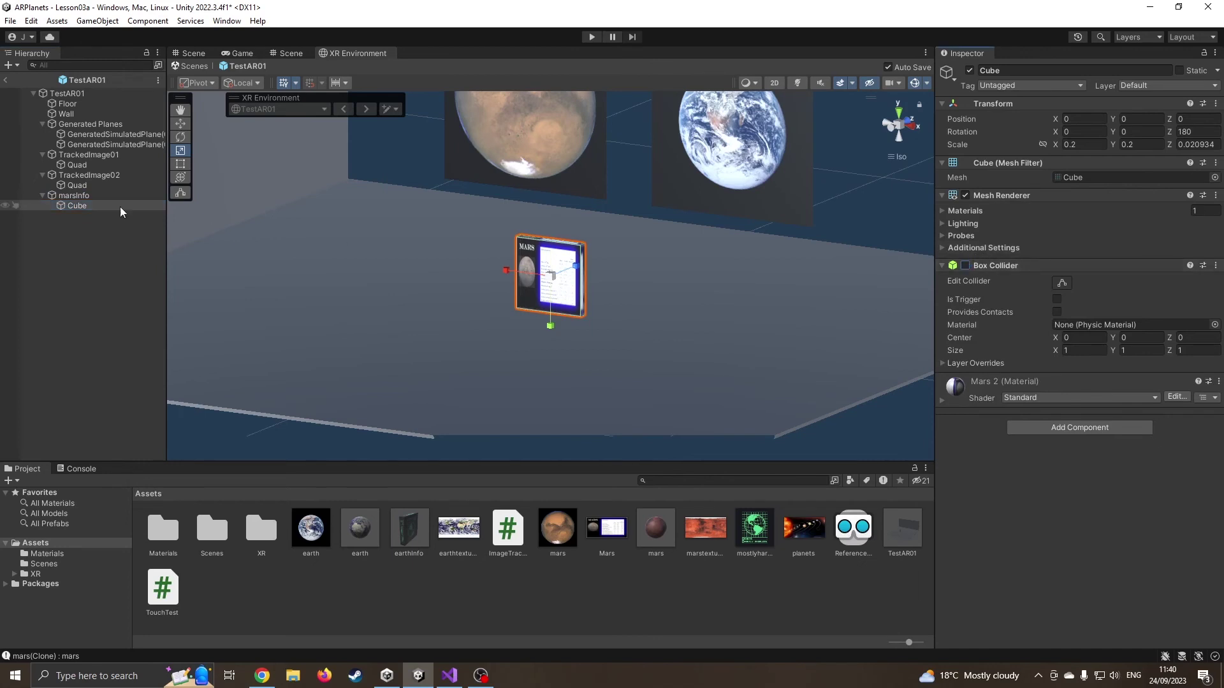
Step: Add a Box Collider component to the marsInfo parent object
{"action": "left_click", "coordinate": [90, 196]}
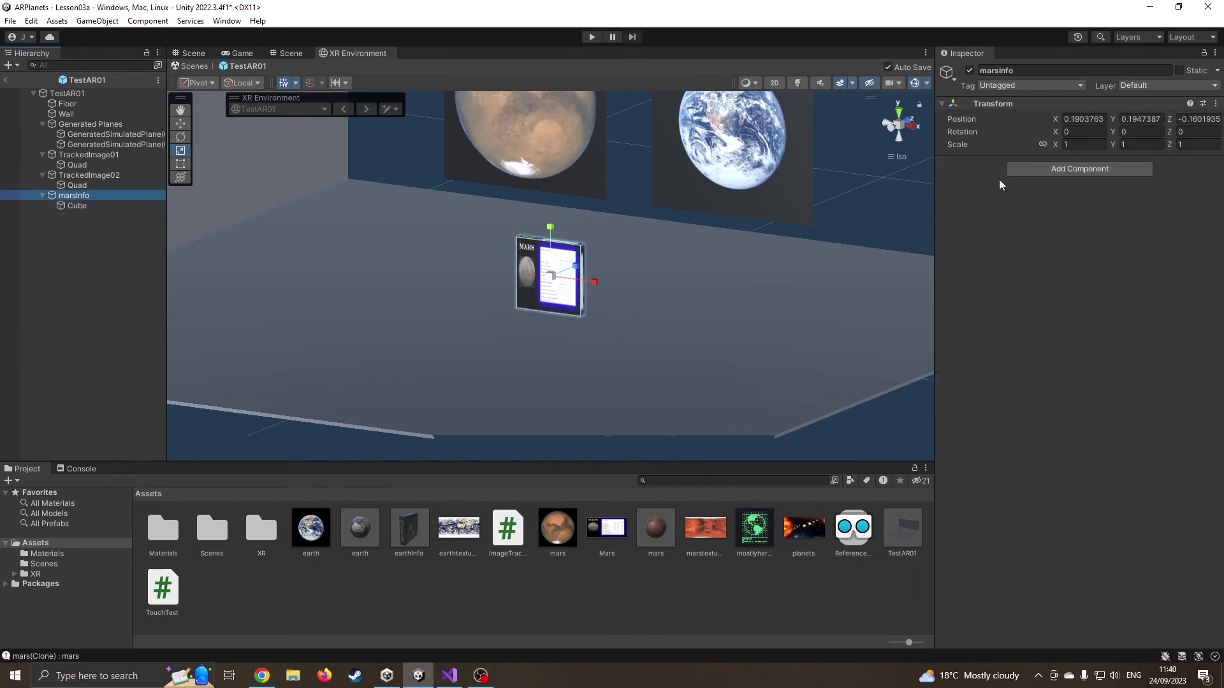
{"action": "left_click", "coordinate": [1084, 169]}
{"action": "left_click", "coordinate": [1052, 213]}
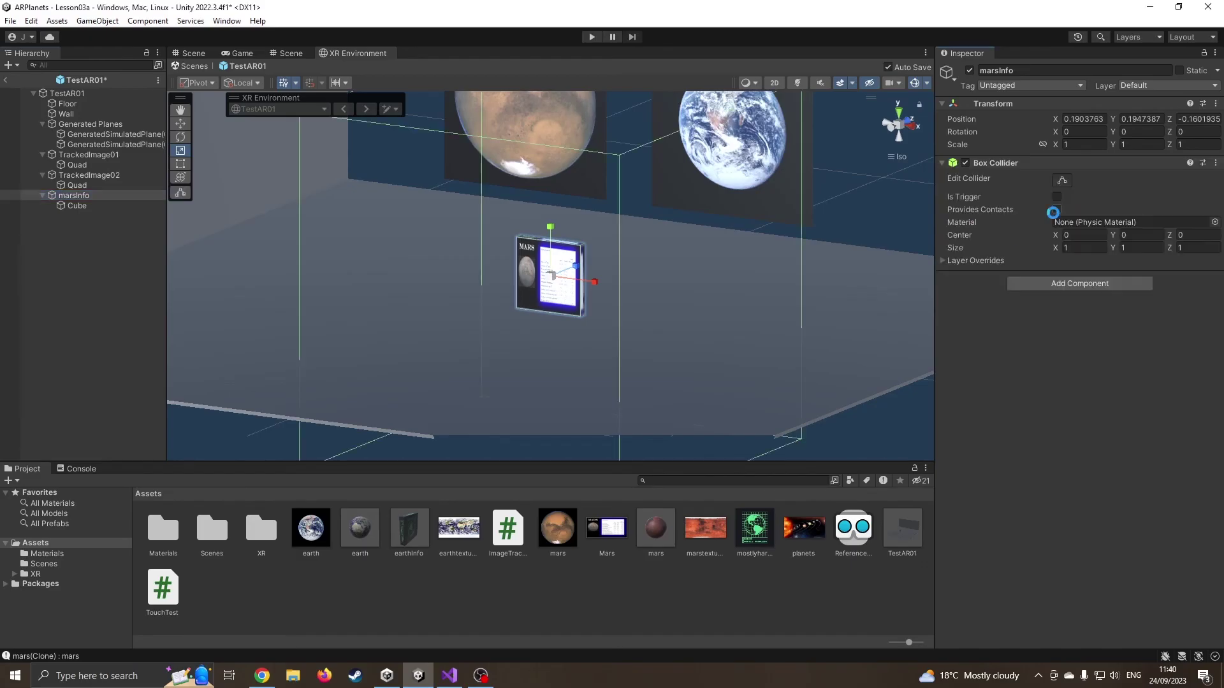
Step: Shrink marsInfo's box collider around the panel to about 0.209 in X and 0.032 in Z, and save
{"action": "left_click", "coordinate": [898, 111]}
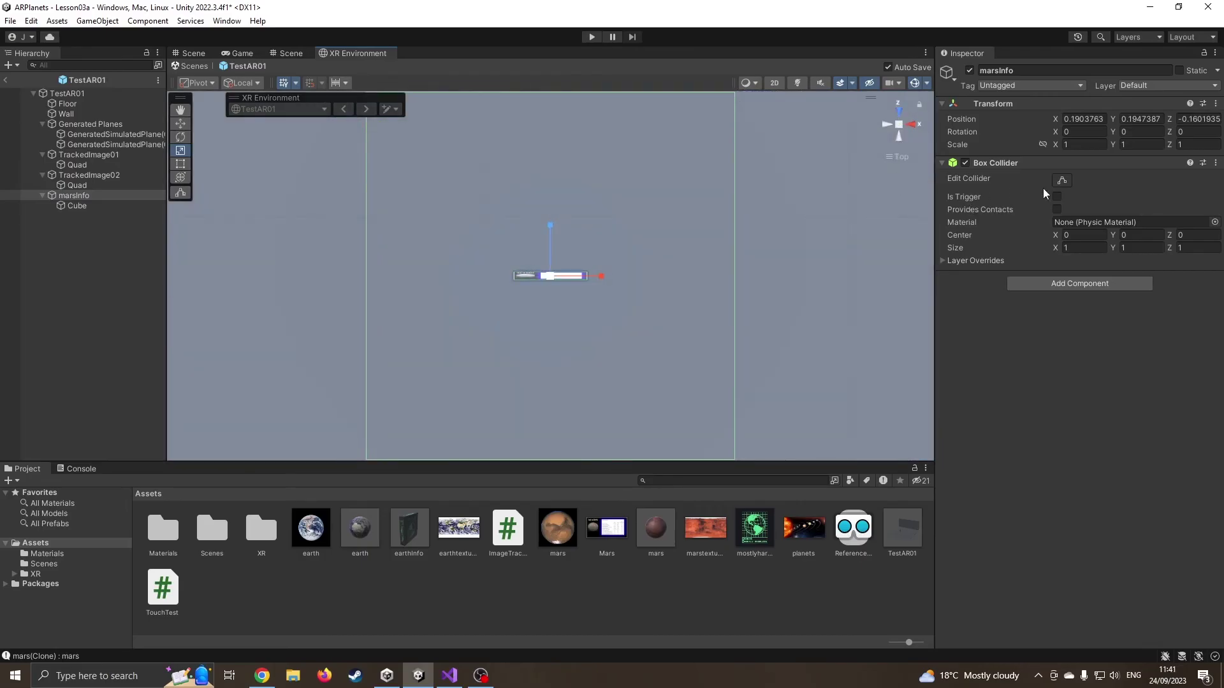
{"action": "left_click", "coordinate": [1061, 181]}
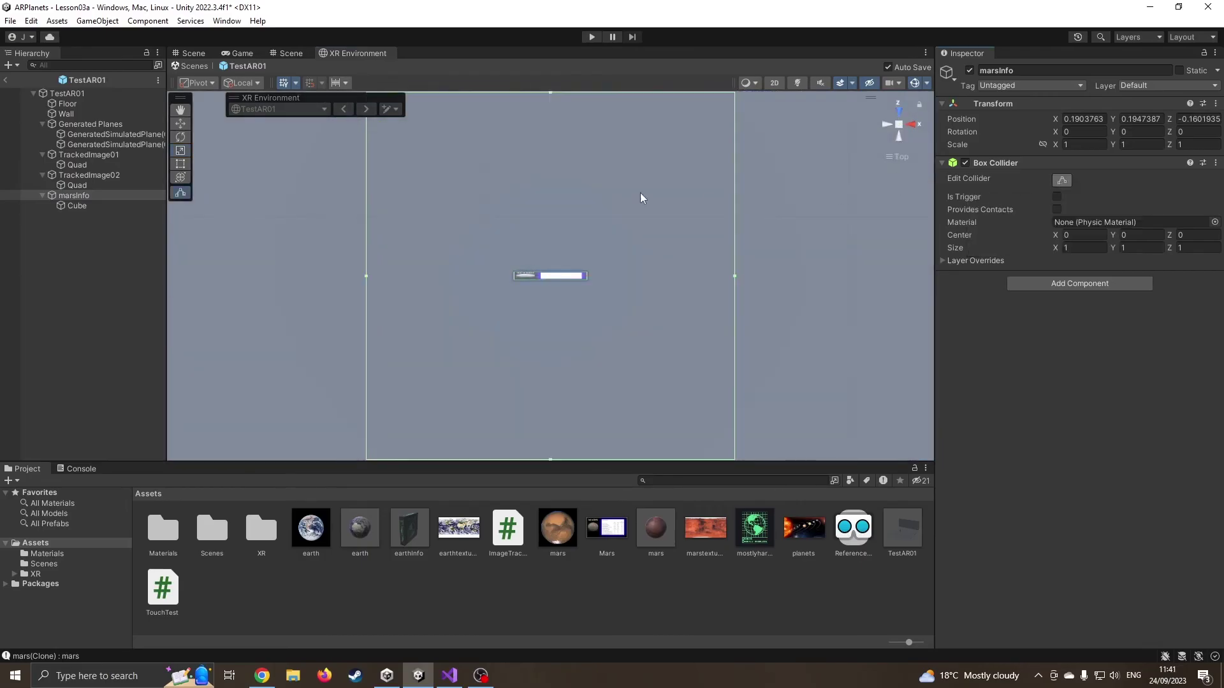
{"action": "left_click", "coordinate": [550, 92]}
{"action": "left_click_drag", "start_coordinate": [551, 93], "coordinate": [567, 275]}
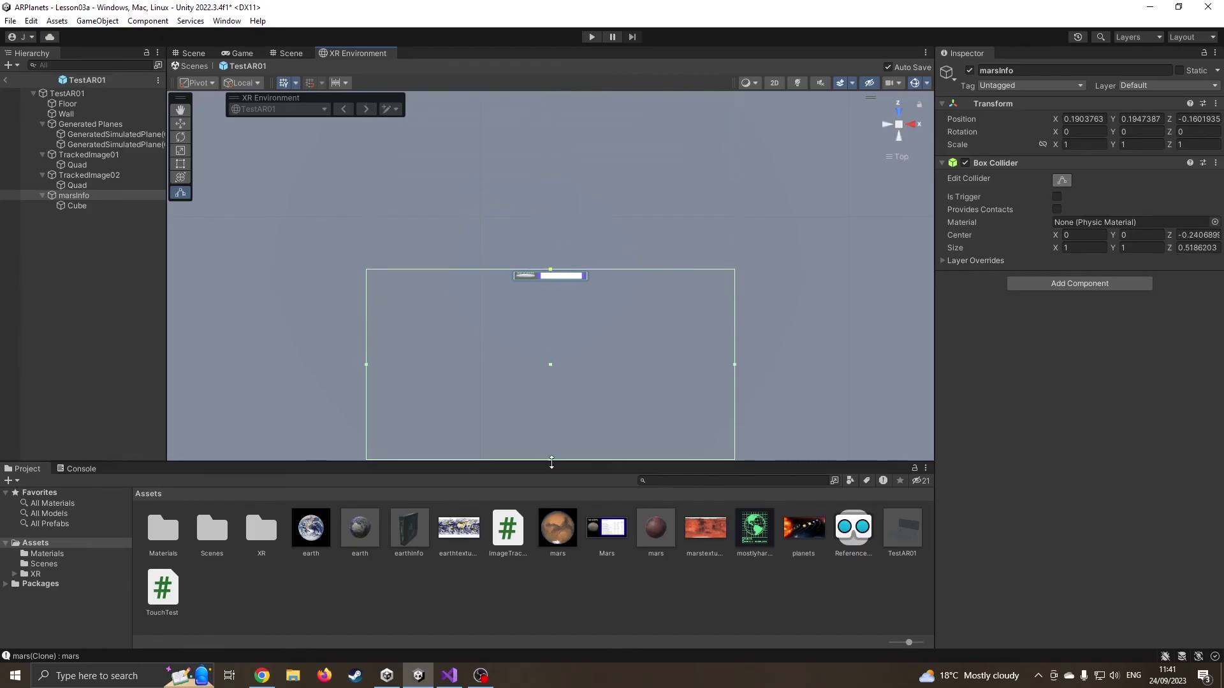
{"action": "left_click_drag", "start_coordinate": [551, 460], "coordinate": [568, 280]}
{"action": "left_click_drag", "start_coordinate": [735, 275], "coordinate": [589, 274]}
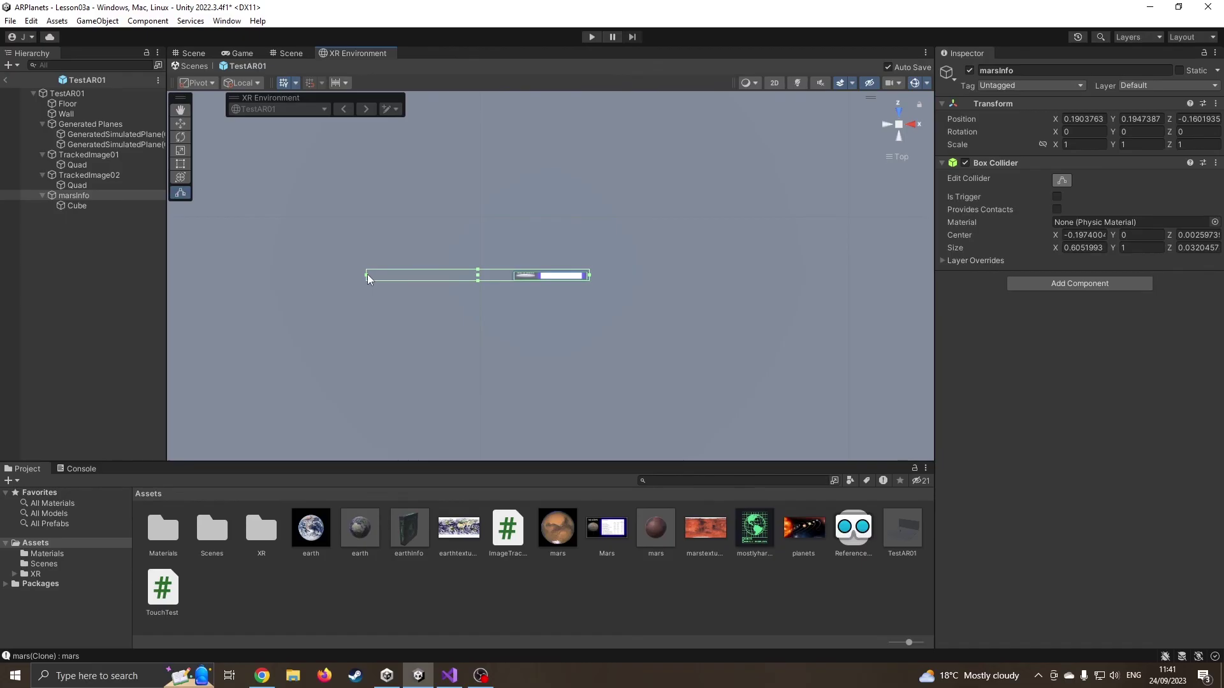
{"action": "left_click_drag", "start_coordinate": [366, 275], "coordinate": [514, 278]}
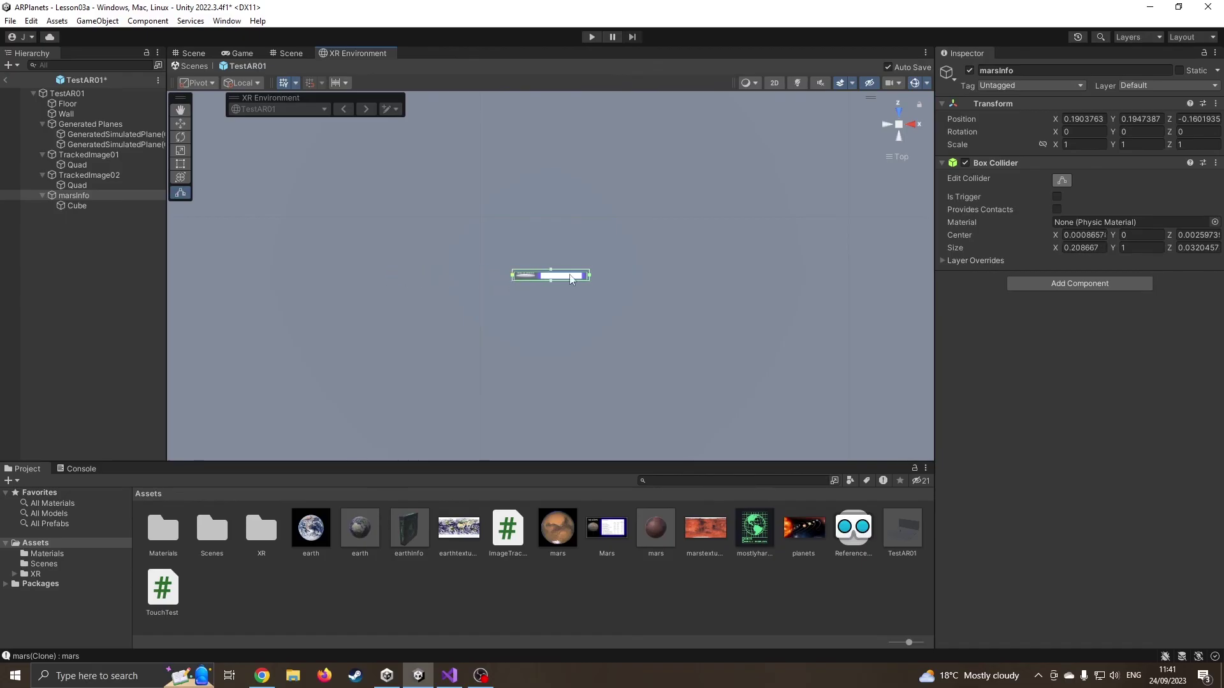
{"action": "key", "text": "ctrl+s"}
Step: Reduce the height of marsInfo's box collider to fit the panel, about 0.216 in Y
{"action": "left_click", "coordinate": [913, 125]}
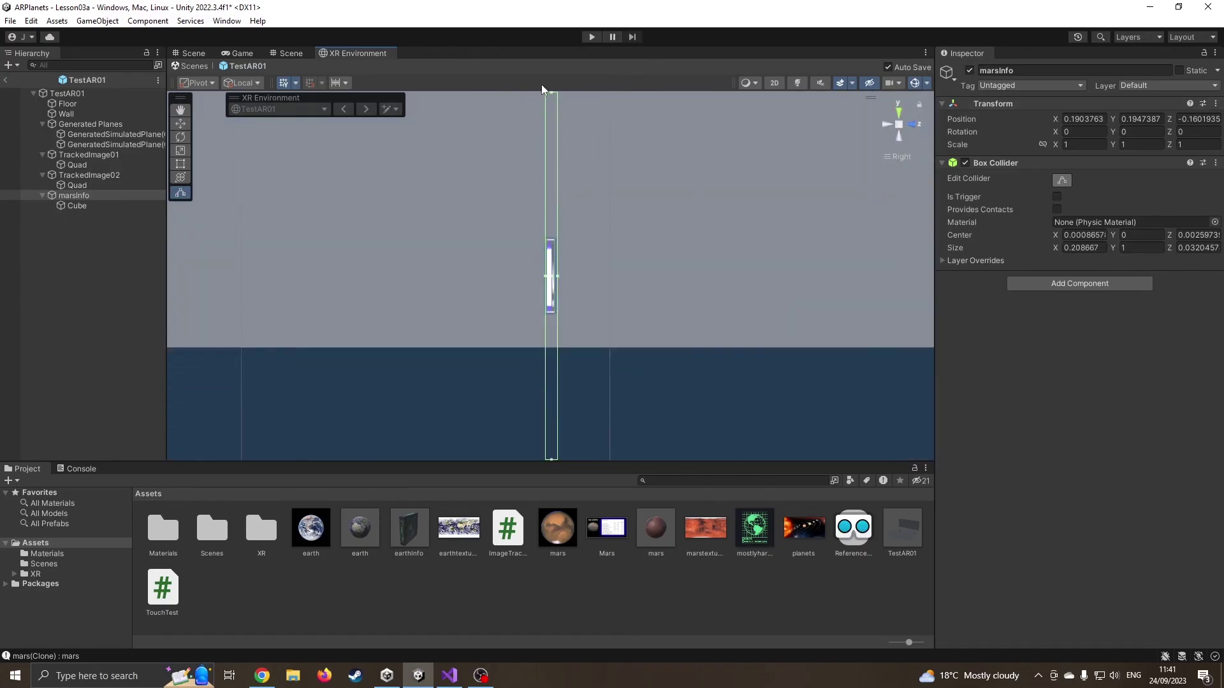
{"action": "left_click_drag", "start_coordinate": [553, 96], "coordinate": [551, 236]}
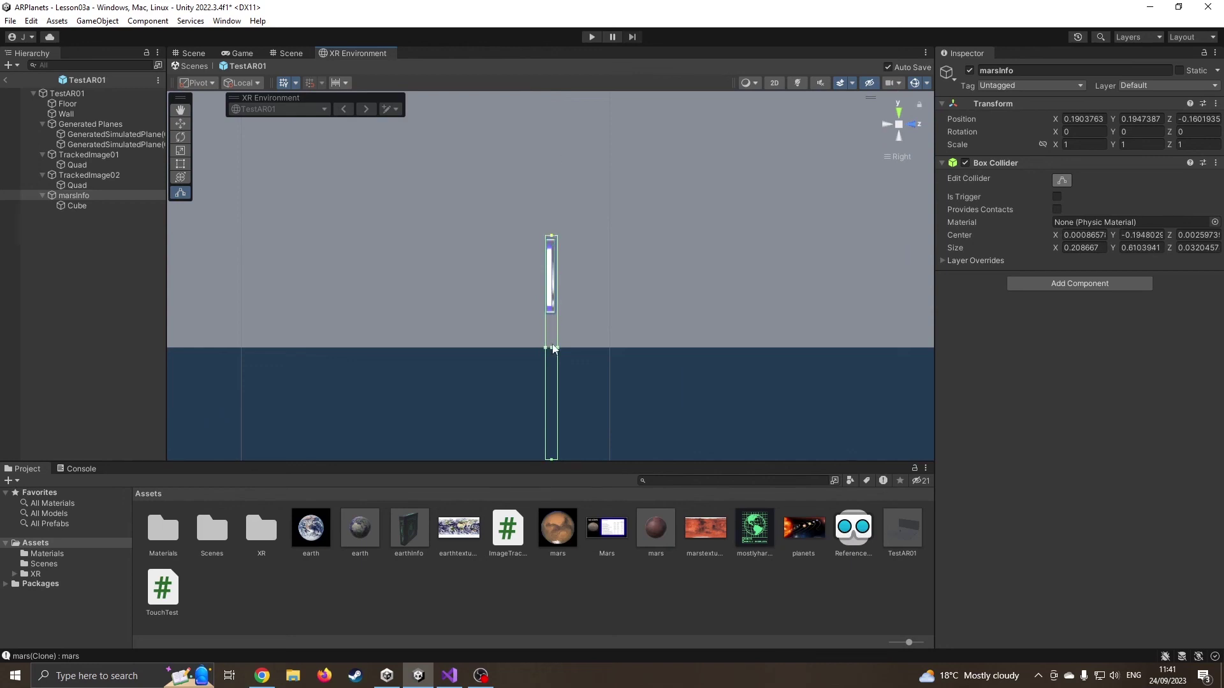
{"action": "left_click_drag", "start_coordinate": [552, 458], "coordinate": [552, 313]}
{"action": "left_click_drag", "start_coordinate": [442, 218], "coordinate": [692, 274], "text": "alt"}
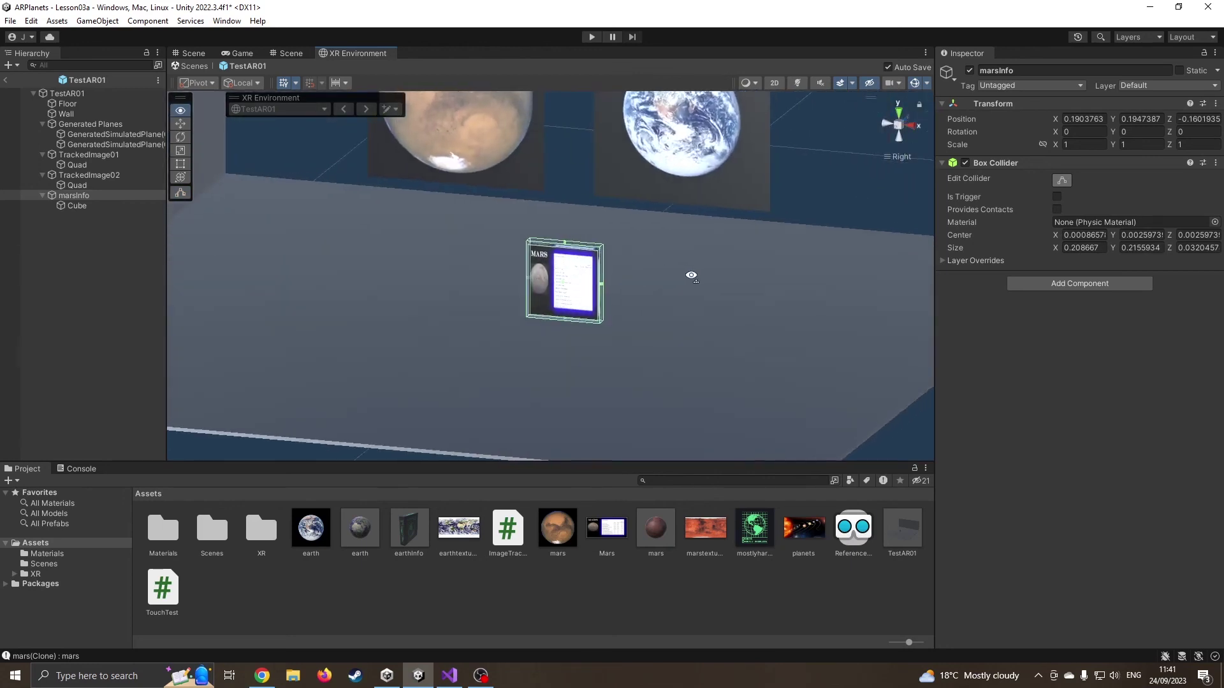
Step: Assign the marsInfo tag to the marsInfo parent object
{"action": "left_click", "coordinate": [89, 205]}
{"action": "left_click", "coordinate": [88, 197]}
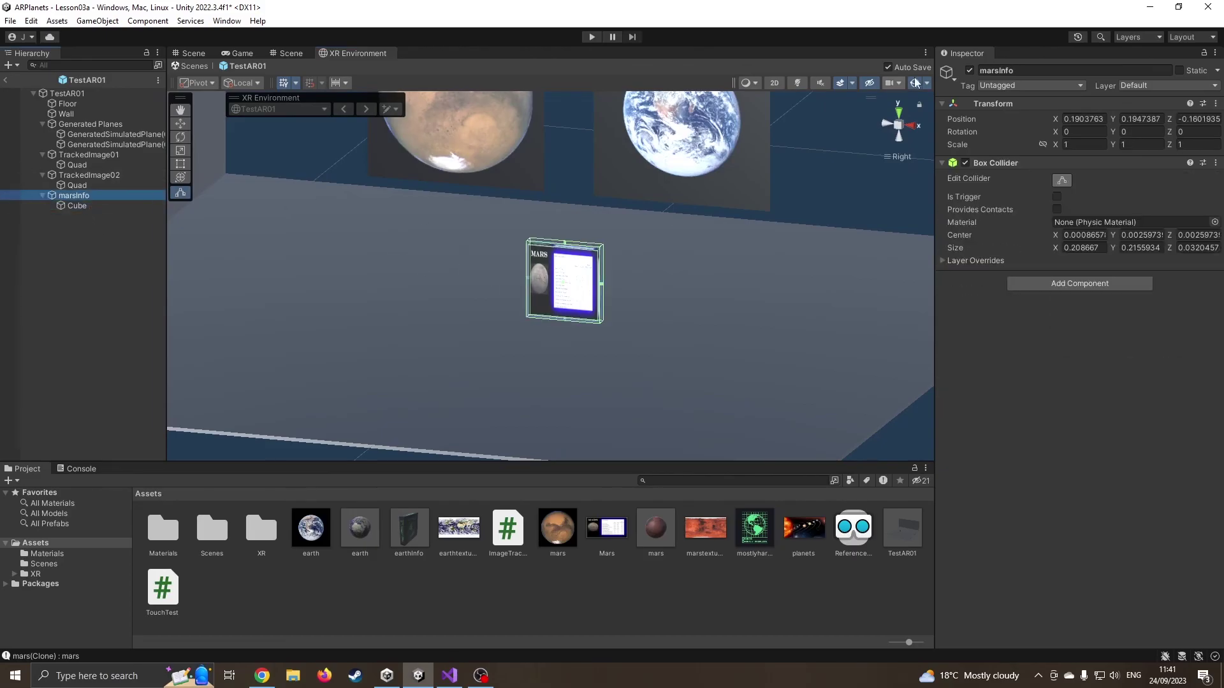
{"action": "left_click", "coordinate": [992, 84]}
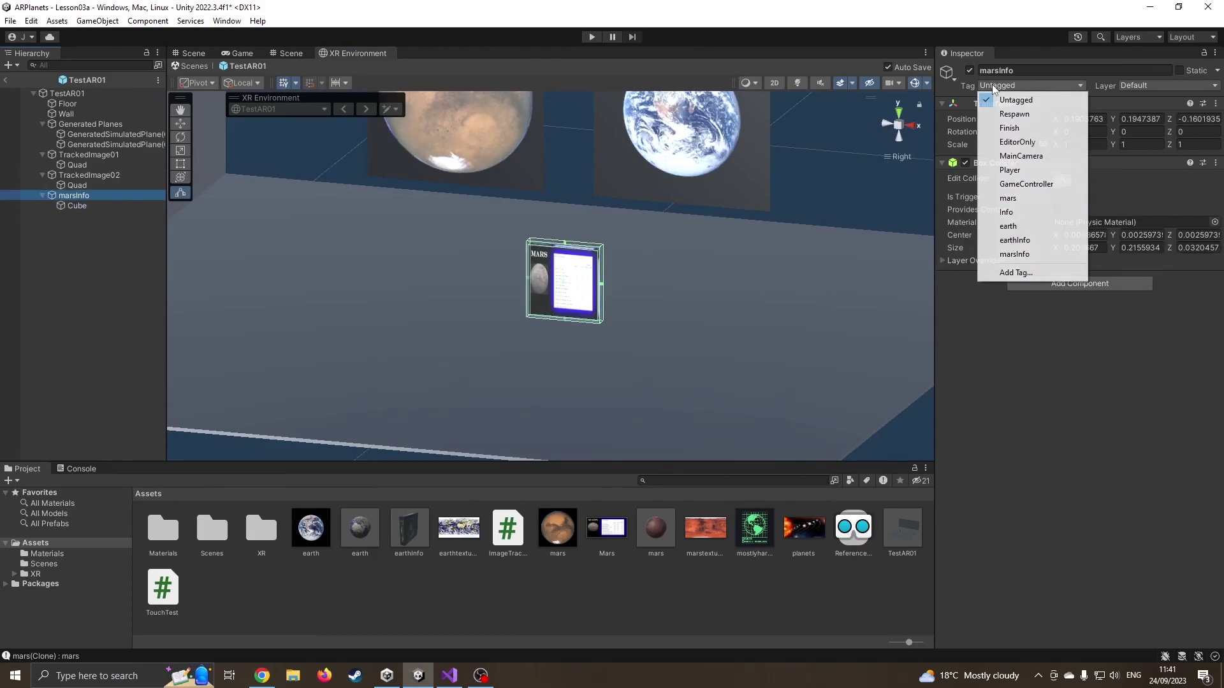
{"action": "left_click", "coordinate": [1014, 255]}
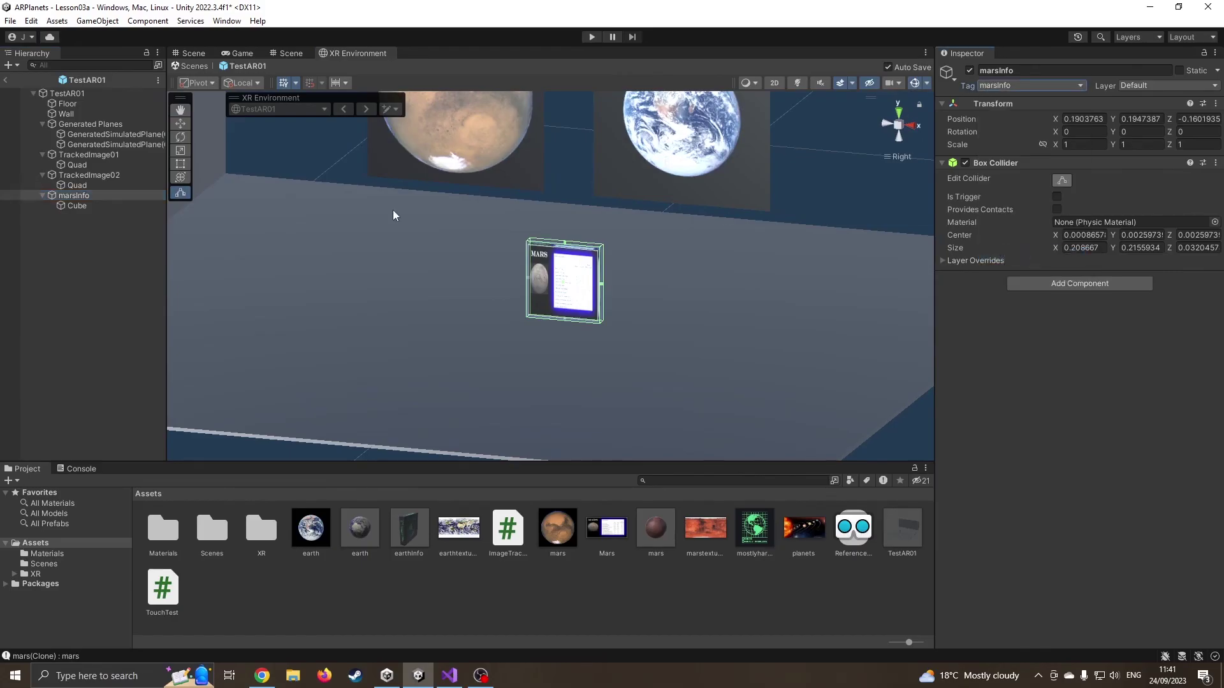
Step: Save marsInfo from the TestAR01 environment as a prefab in the Assets folder
{"action": "left_click", "coordinate": [201, 68]}
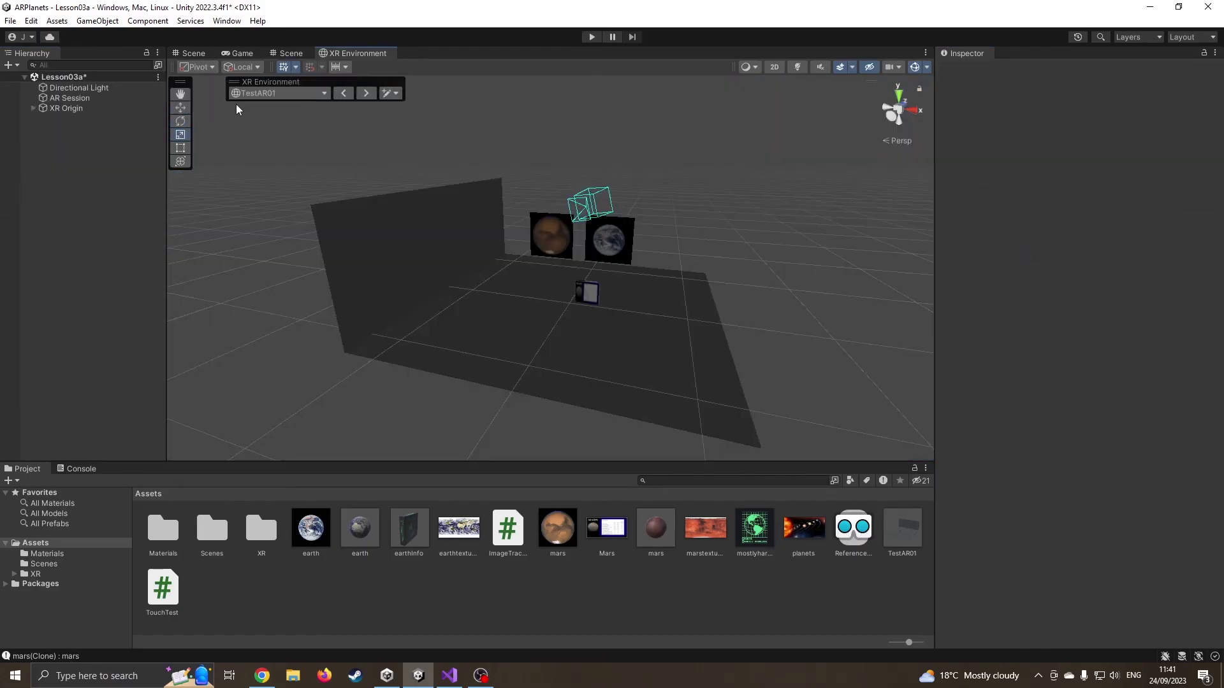
{"action": "left_click", "coordinate": [387, 93]}
{"action": "left_click", "coordinate": [414, 139]}
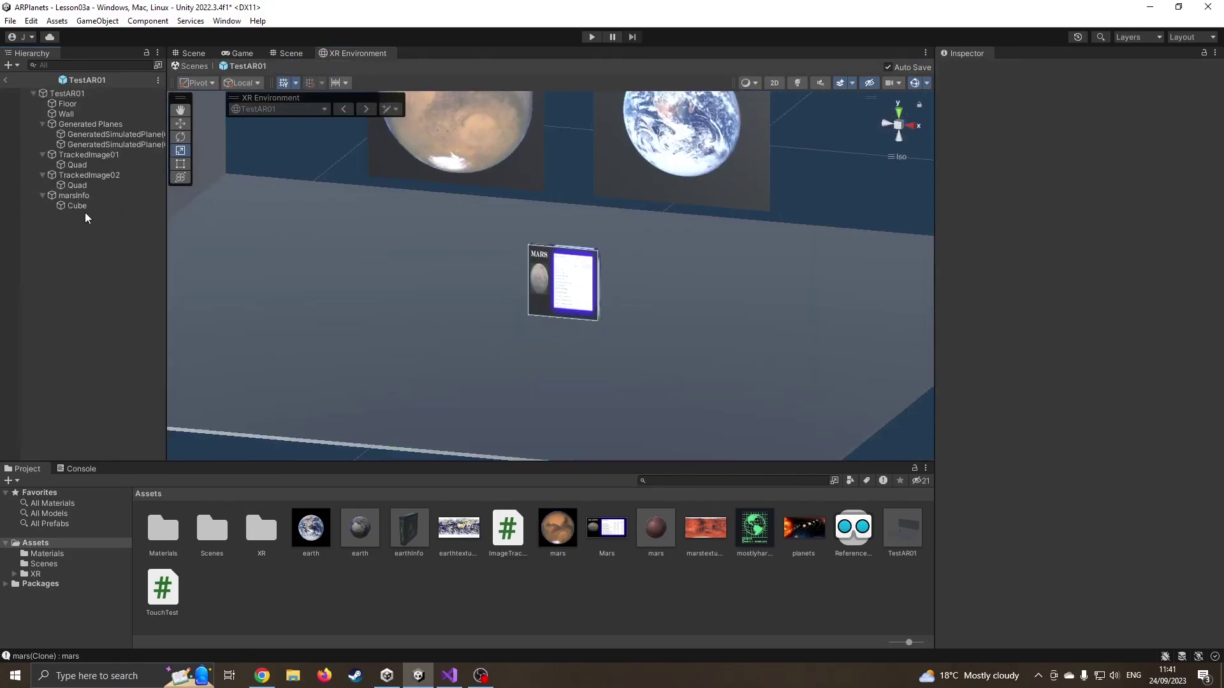
{"action": "left_click", "coordinate": [82, 196]}
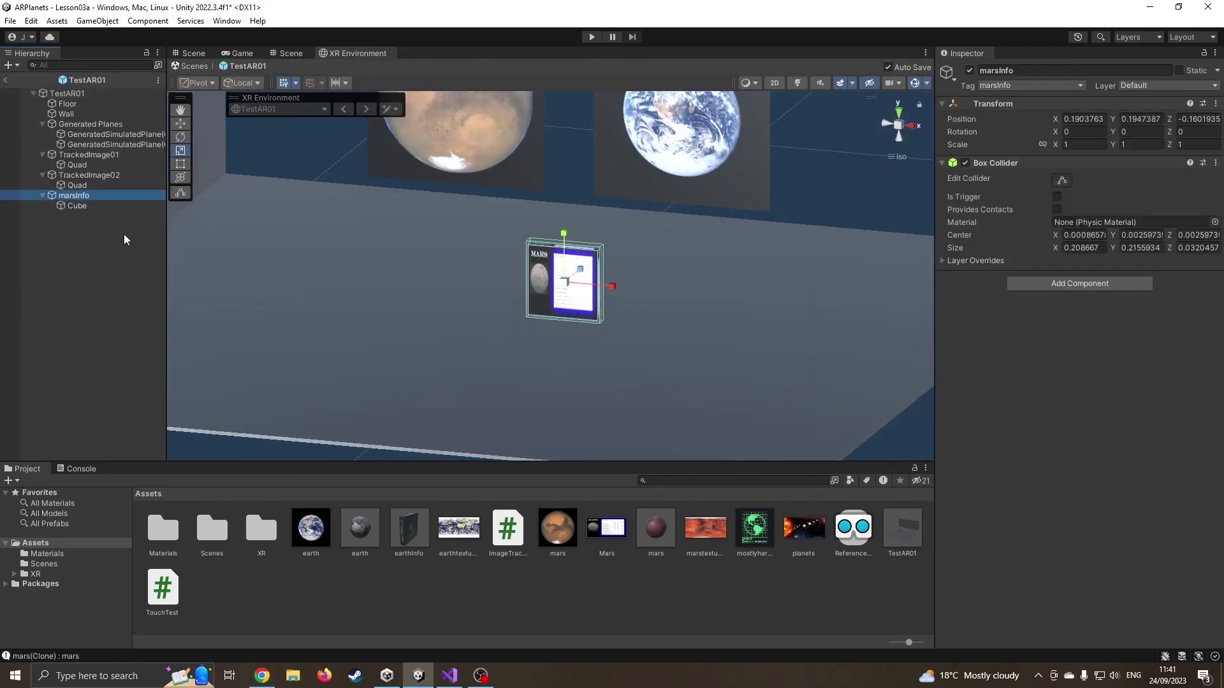
{"action": "left_click_drag", "start_coordinate": [91, 195], "coordinate": [471, 594]}
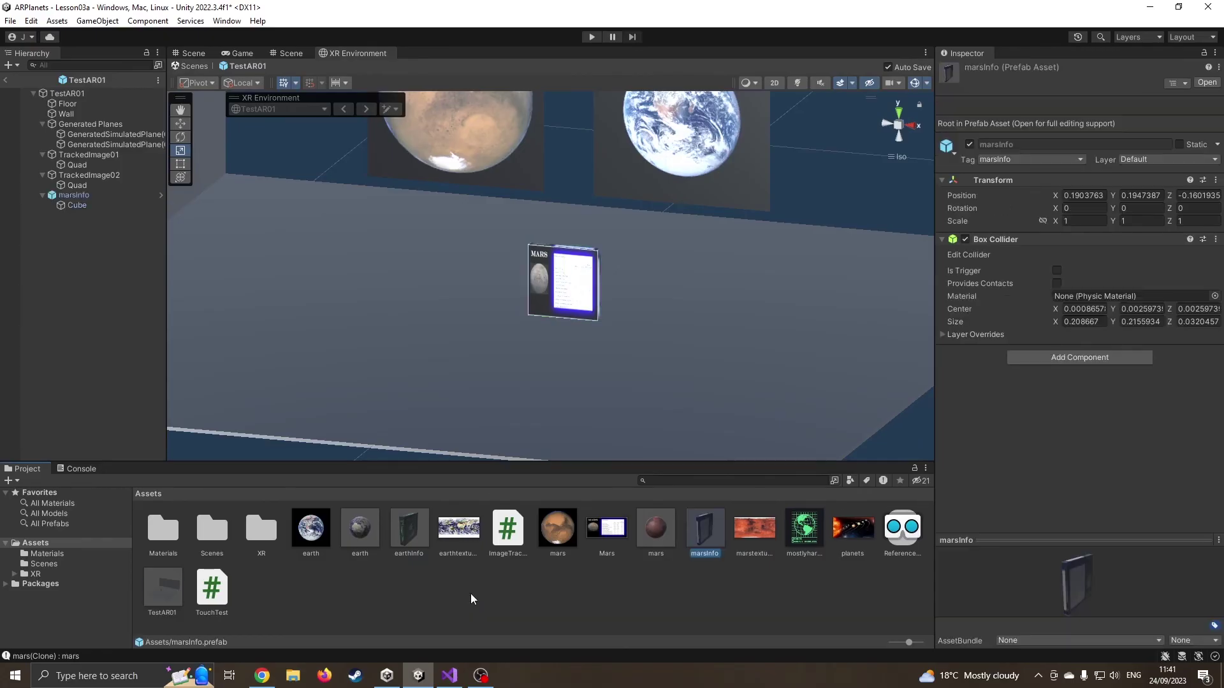
Step: Delete the marsInfo instance from the TestAR01 environment and return to the Lesson03a scene
{"action": "left_click", "coordinate": [83, 195]}
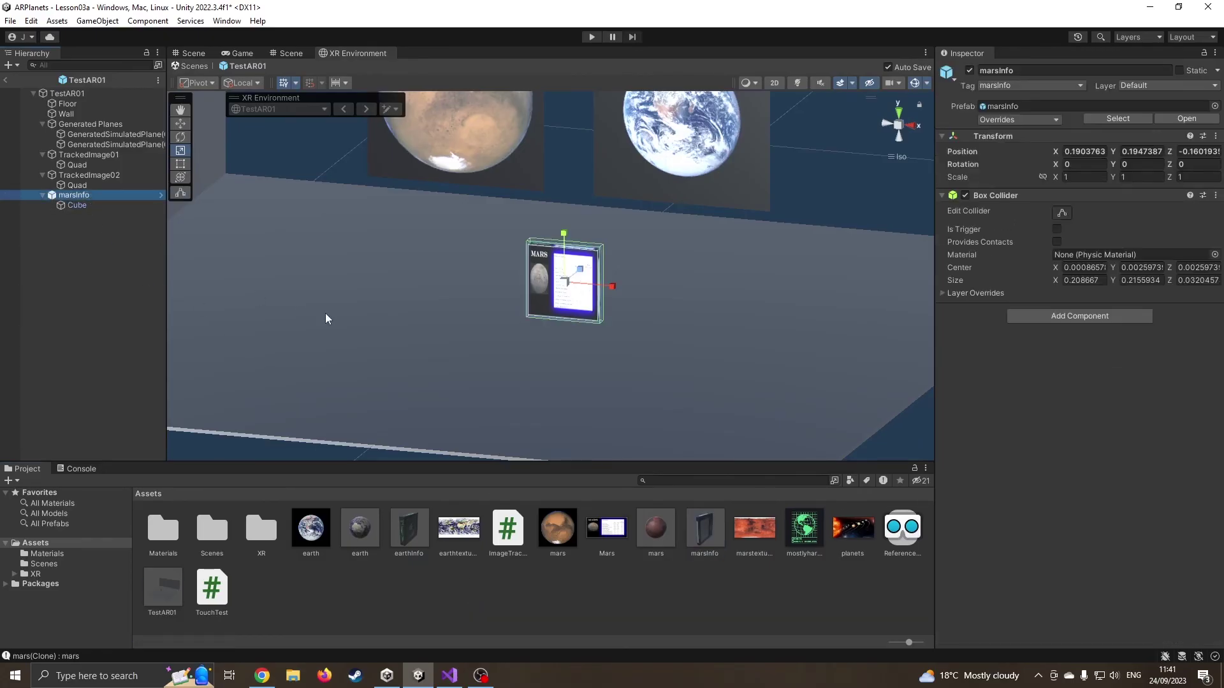
{"action": "key", "text": "Delete"}
{"action": "left_click", "coordinate": [190, 66]}
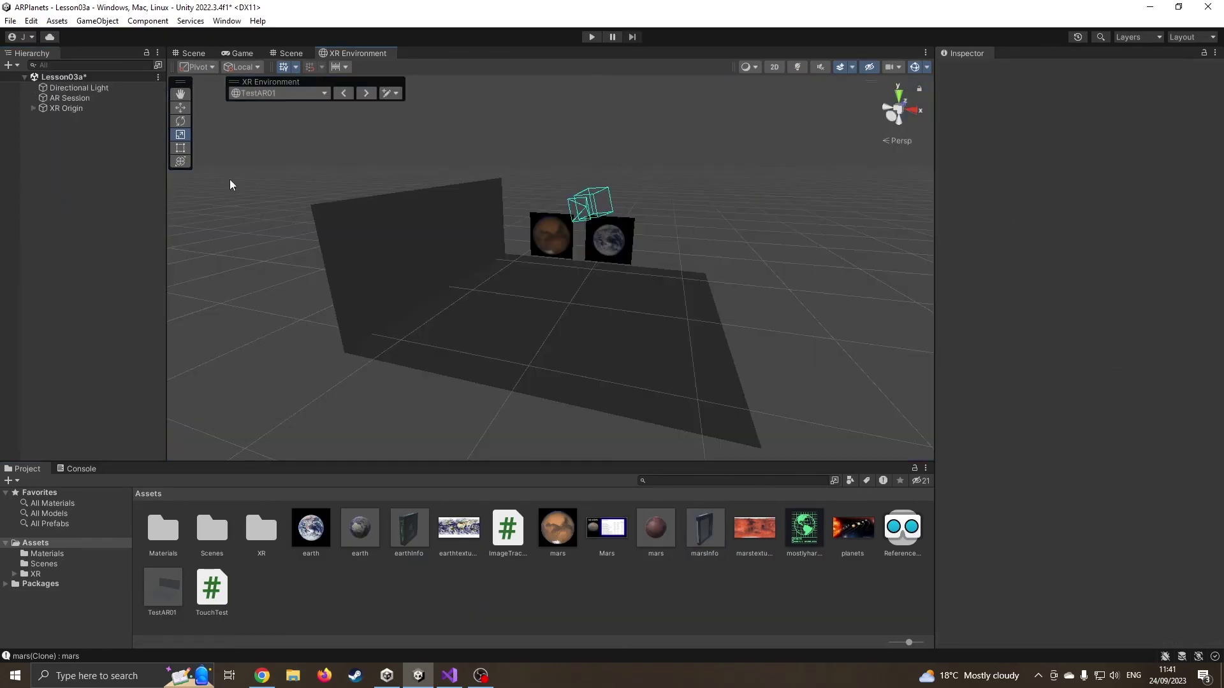
Step: Assign the marsInfo prefab as the Mars Popup of XR Origin's Touch Test script
{"action": "left_click", "coordinate": [68, 108]}
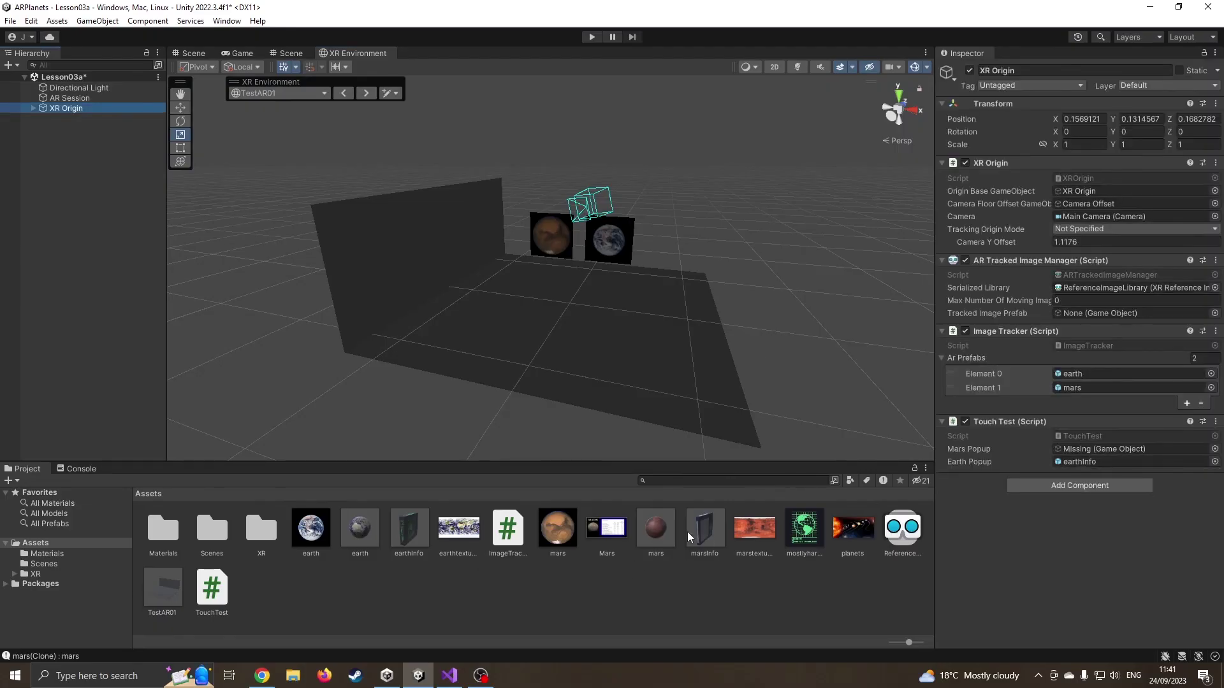
{"action": "left_click_drag", "start_coordinate": [687, 531], "coordinate": [1082, 453]}
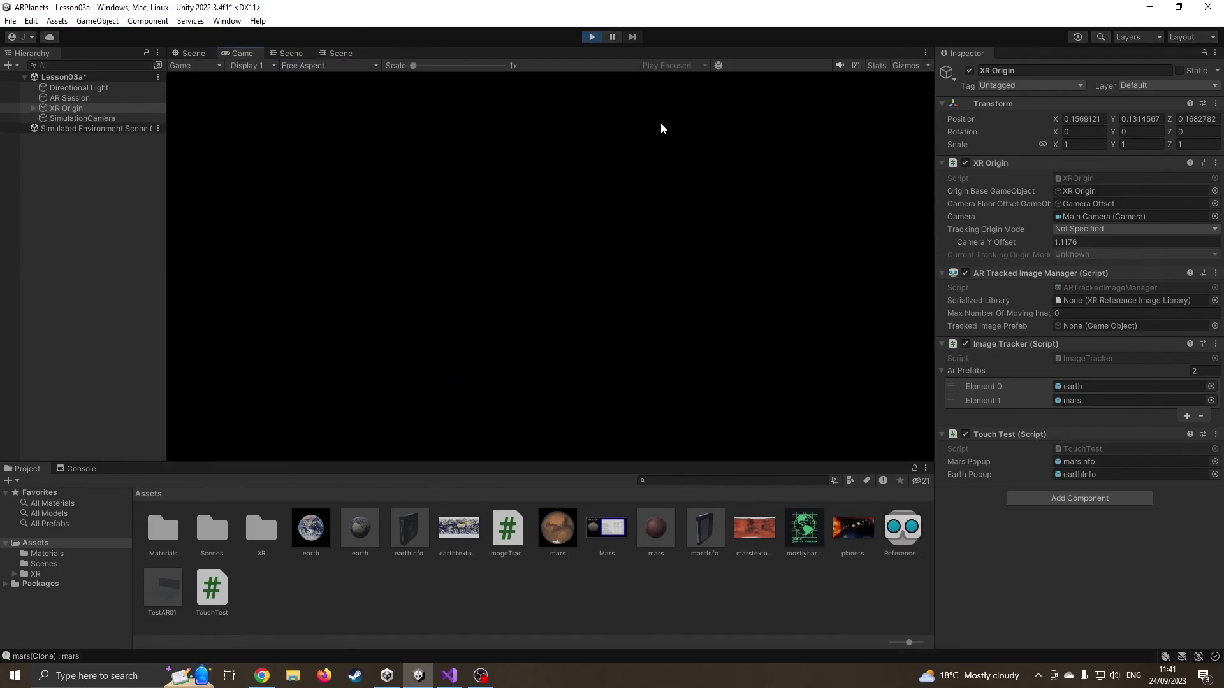
Step: Test the running scene by touching Earth and Mars to open their info popups and touching the popups to dismiss them
{"action": "left_click", "coordinate": [852, 320]}
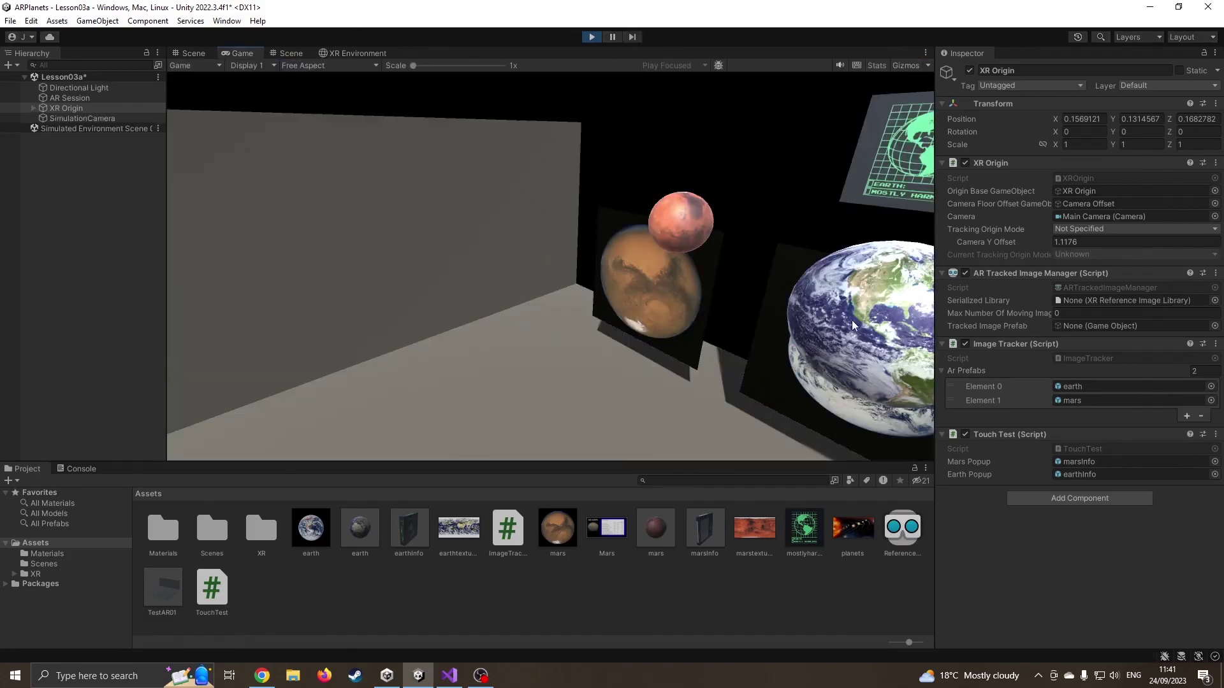
{"action": "left_click", "coordinate": [881, 159]}
{"action": "left_click", "coordinate": [689, 235]}
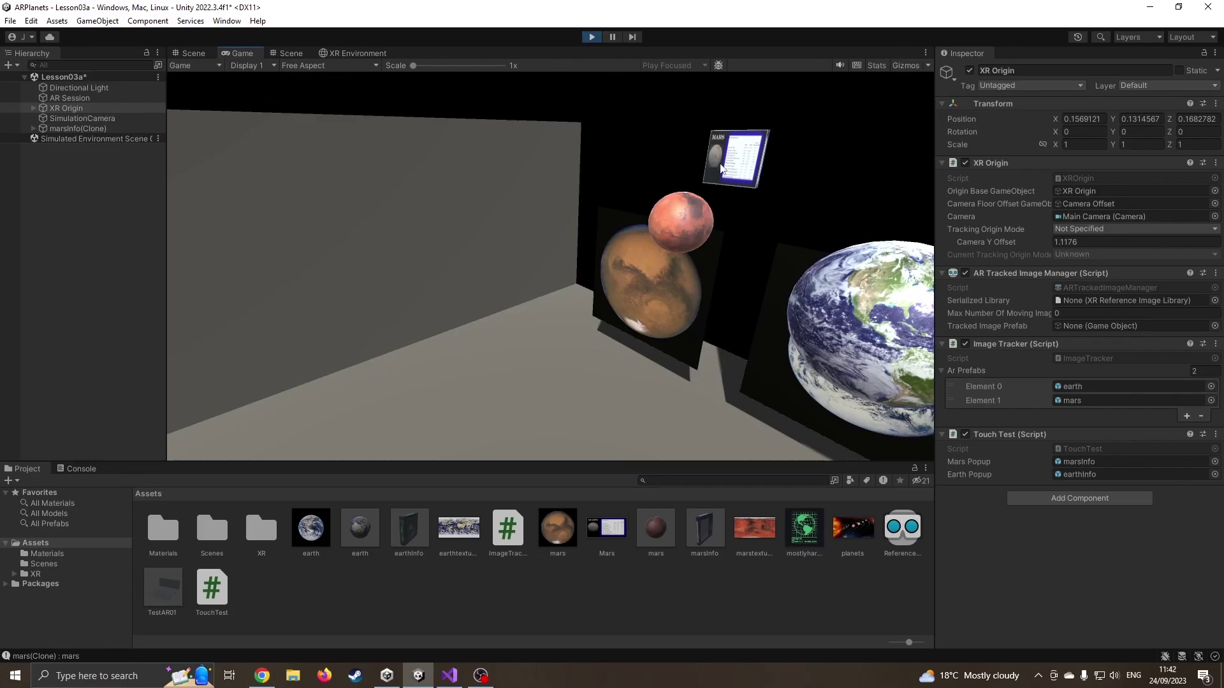
{"action": "left_click", "coordinate": [733, 148]}
{"action": "mouse_move", "coordinate": [527, 255]}
{"action": "right_mouse_down"}
{"action": "mouse_move", "coordinate": [589, 325]}
{"action": "mouse_move", "coordinate": [652, 308]}
{"action": "right_mouse_up"}
{"action": "left_click", "coordinate": [652, 287]}
{"action": "left_click", "coordinate": [497, 194]}
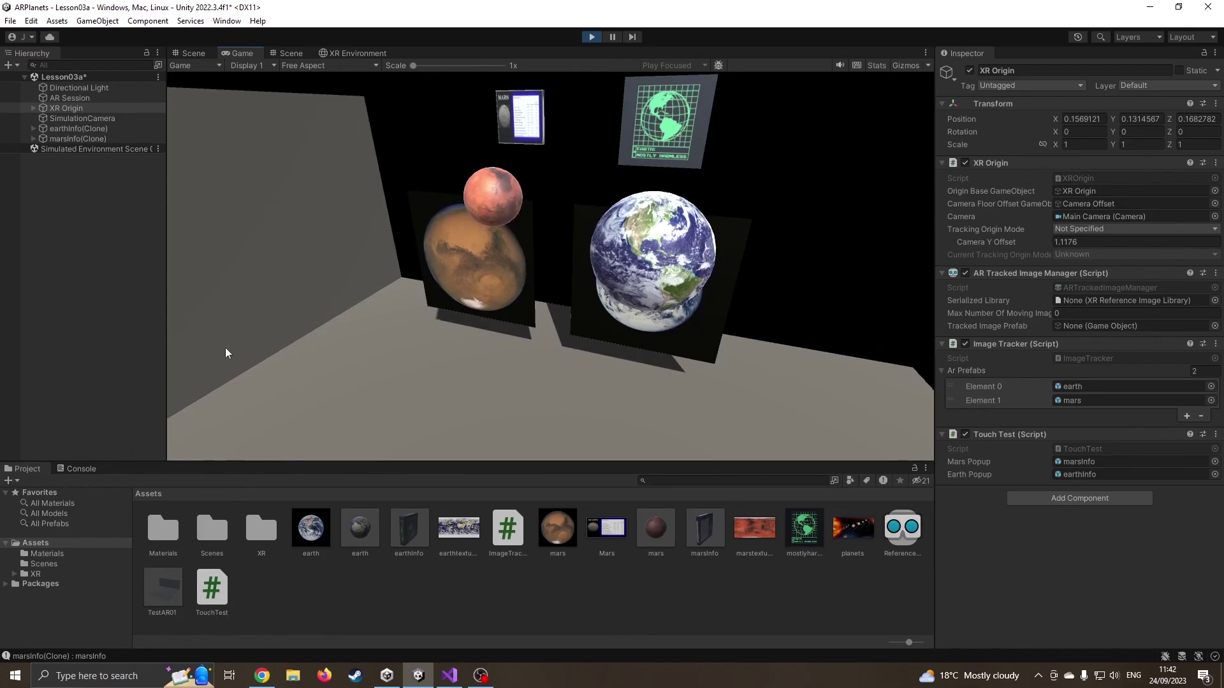
Step: Check the Active Input Handling option in the project's Player settings, leaving it on Both
{"action": "left_click", "coordinate": [10, 20]}
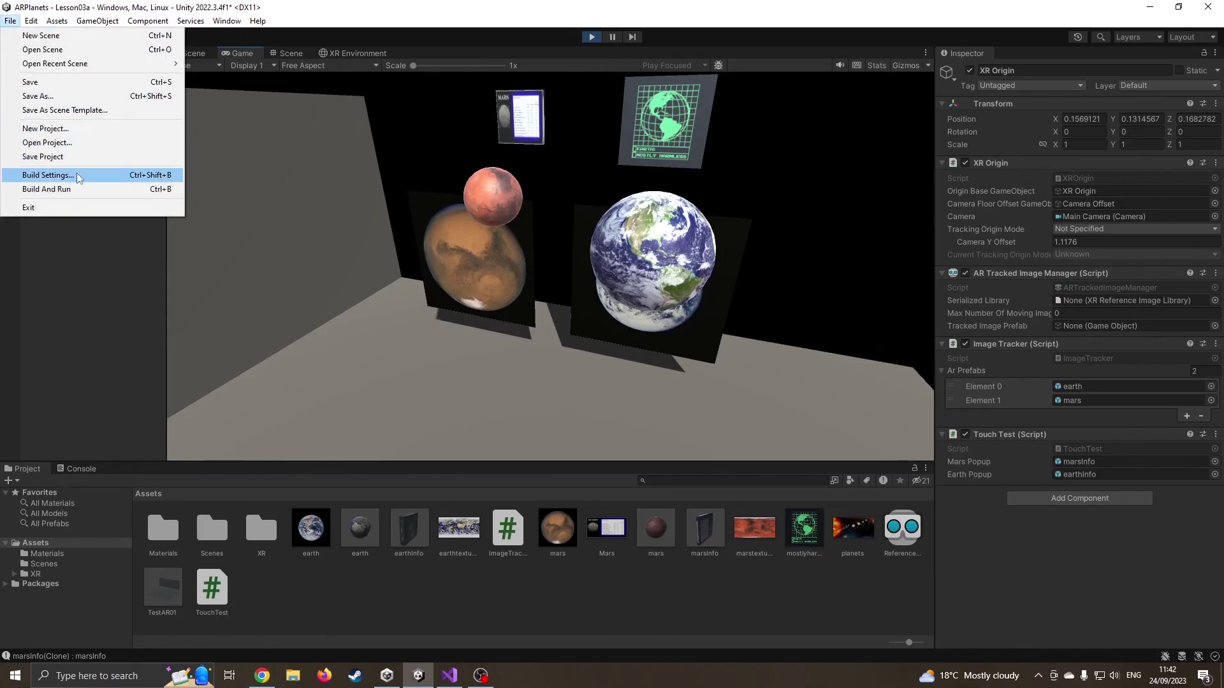
{"action": "left_click", "coordinate": [77, 174]}
{"action": "left_click", "coordinate": [277, 496]}
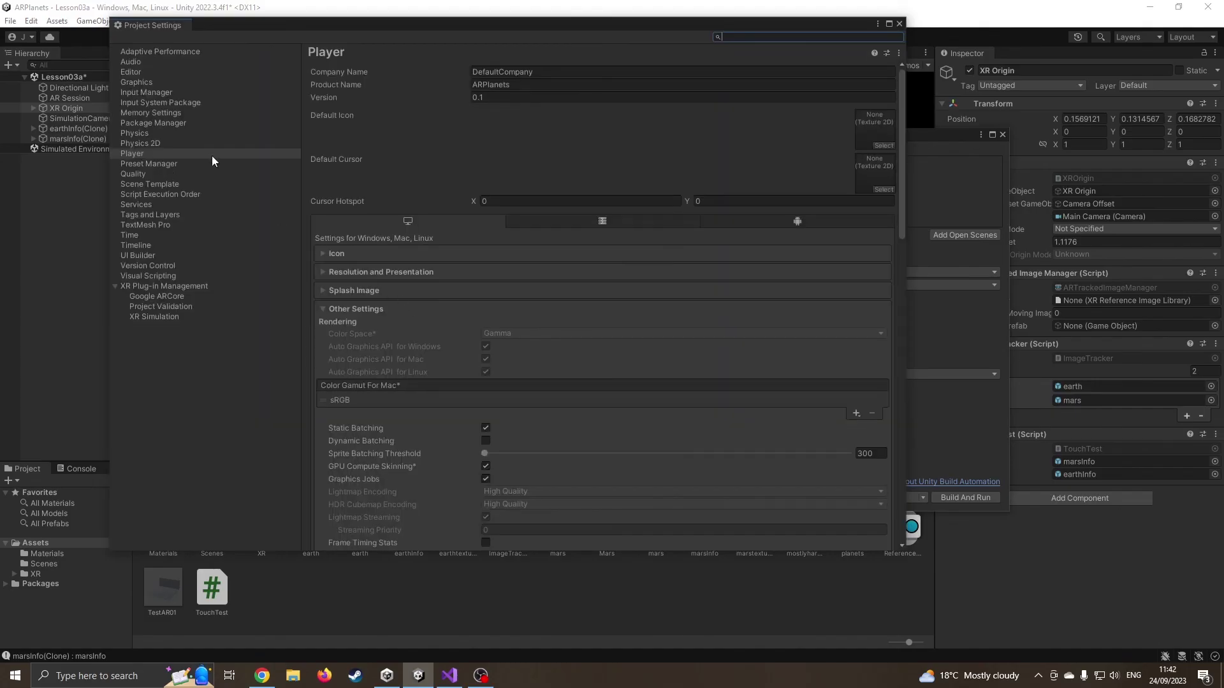
{"action": "scroll", "coordinate": [410, 380], "scroll_direction": "down", "scroll_amount": 5}
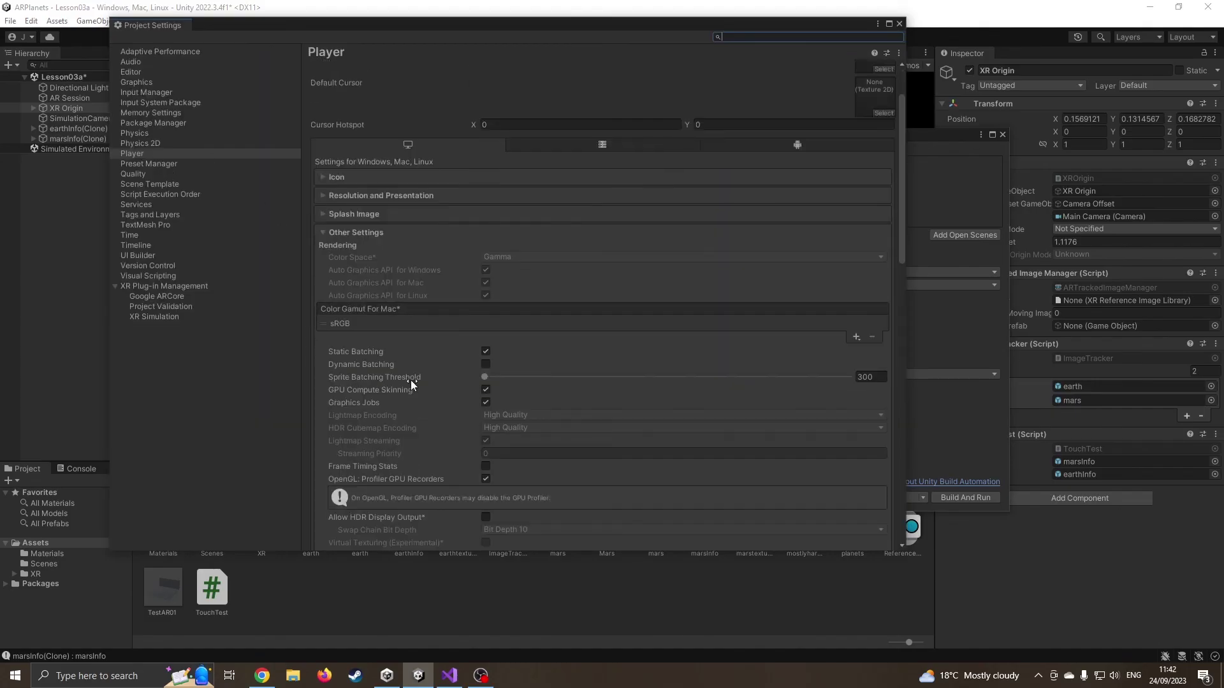
{"action": "scroll", "coordinate": [411, 380], "scroll_direction": "down", "scroll_amount": 4}
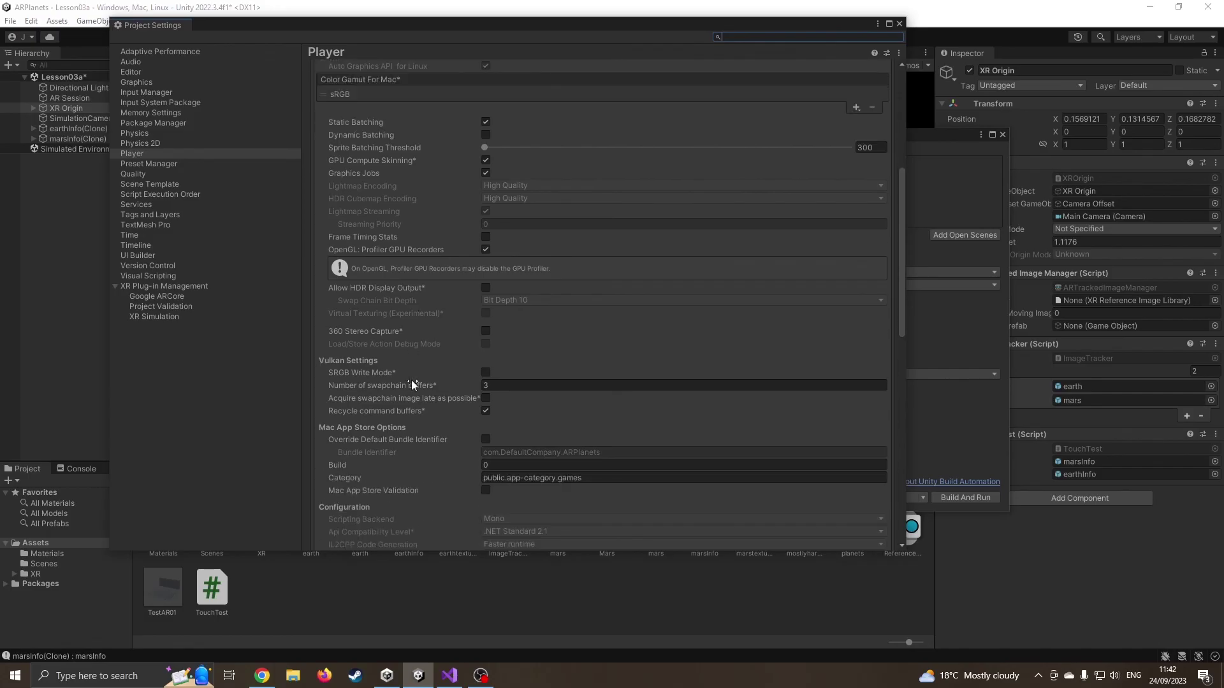
{"action": "scroll", "coordinate": [411, 380], "scroll_direction": "down", "scroll_amount": 4}
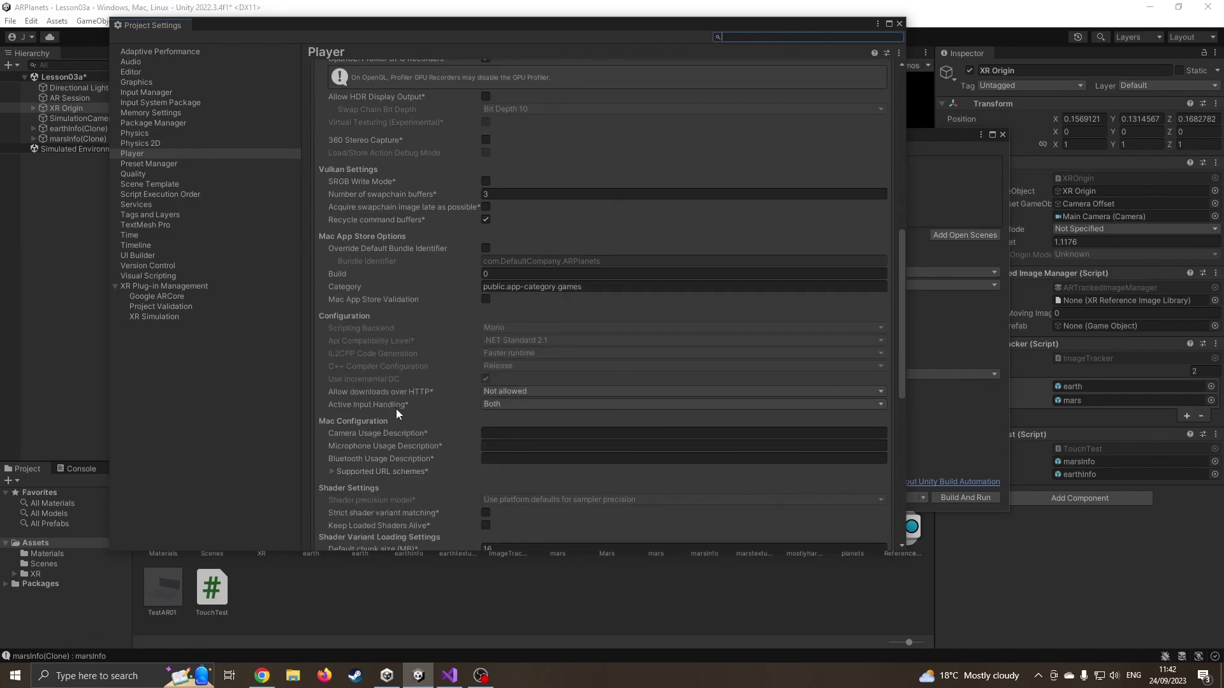
{"action": "left_click", "coordinate": [512, 405]}
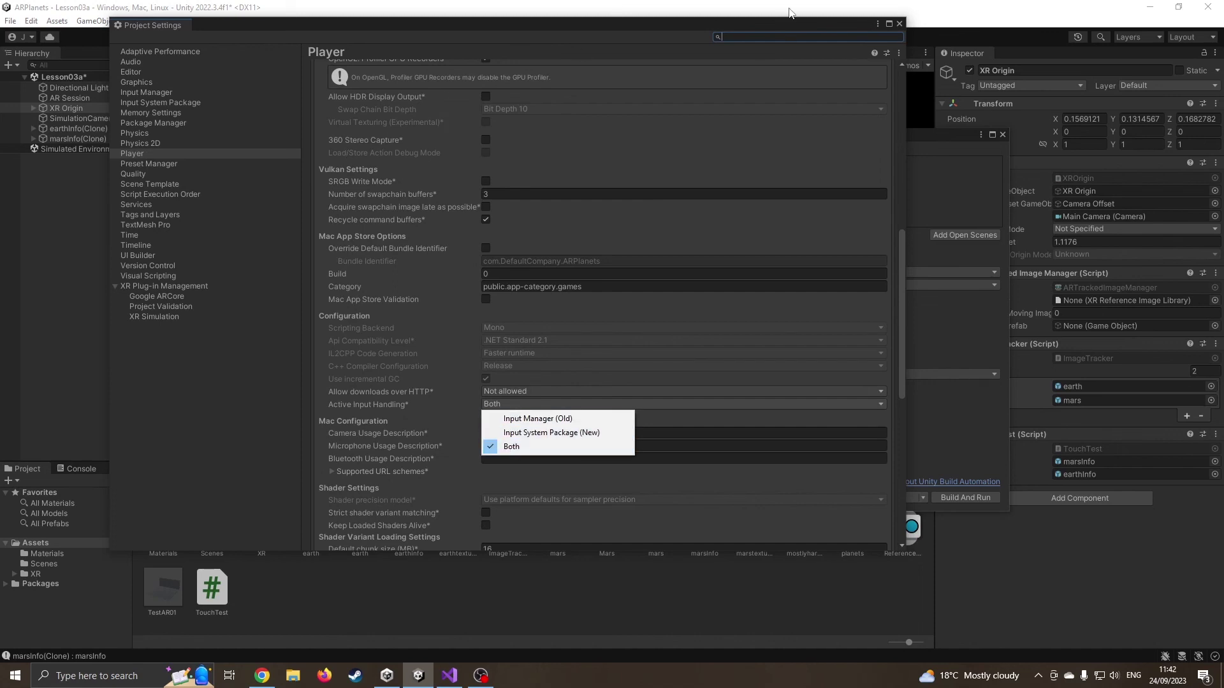
{"action": "left_click", "coordinate": [898, 24]}
{"action": "left_click", "coordinate": [898, 24]}
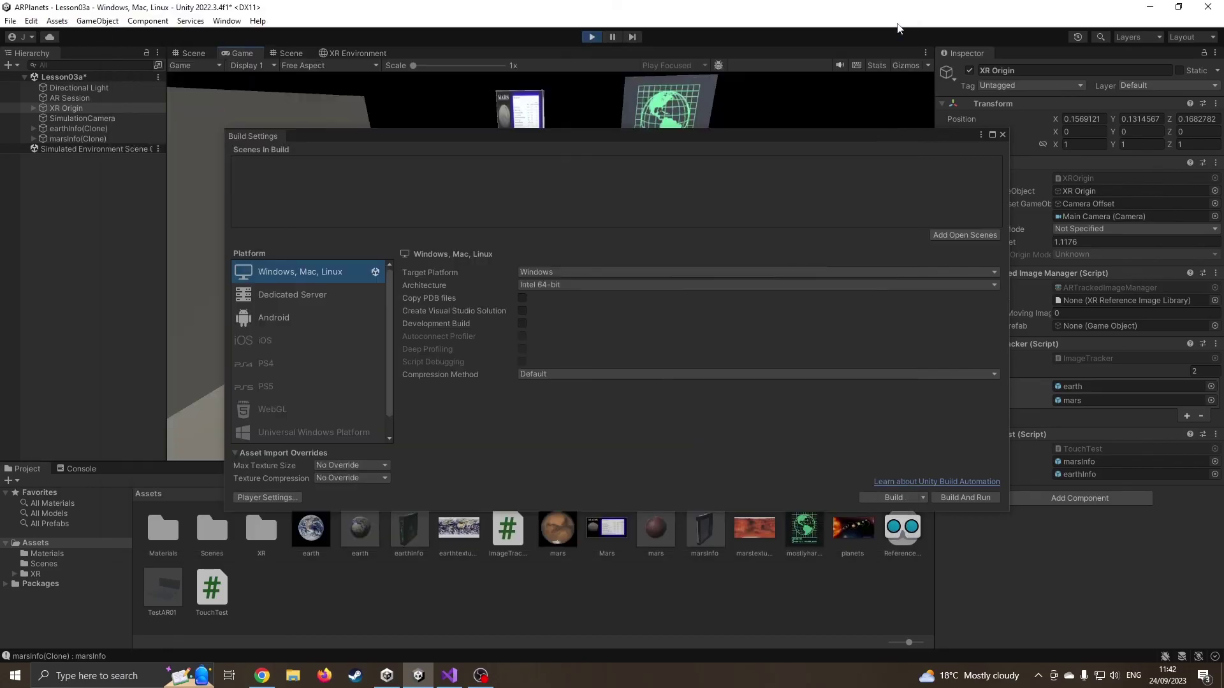
{"action": "left_click", "coordinate": [1003, 135]}
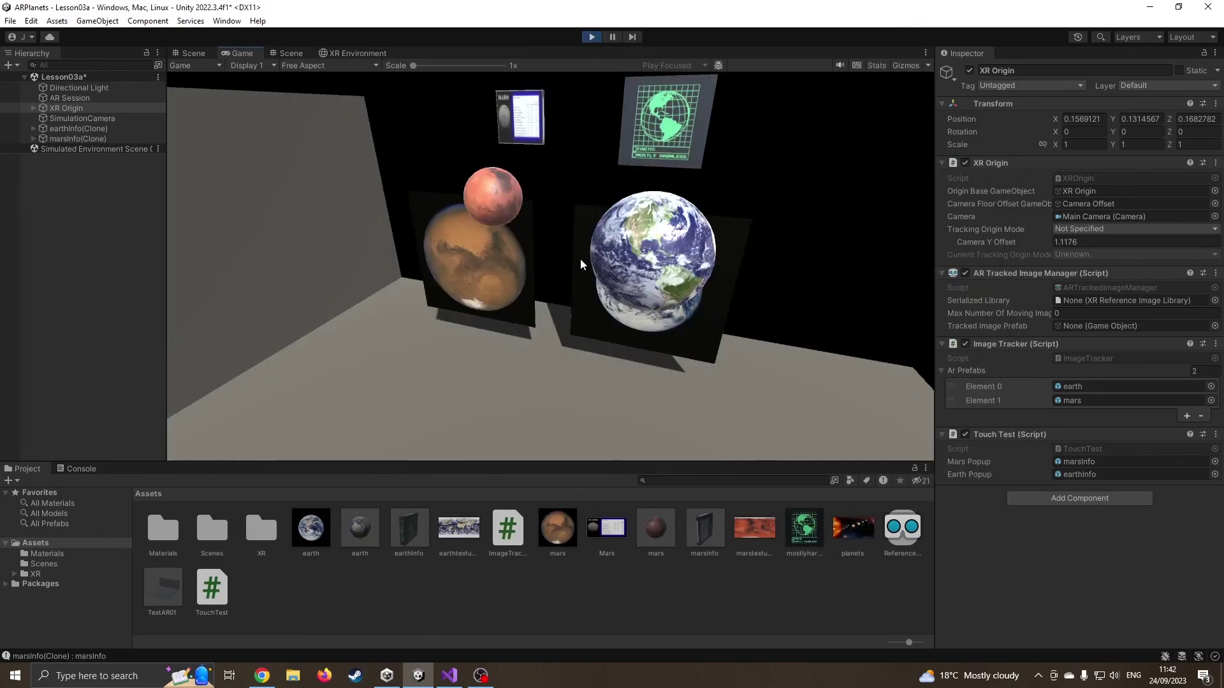